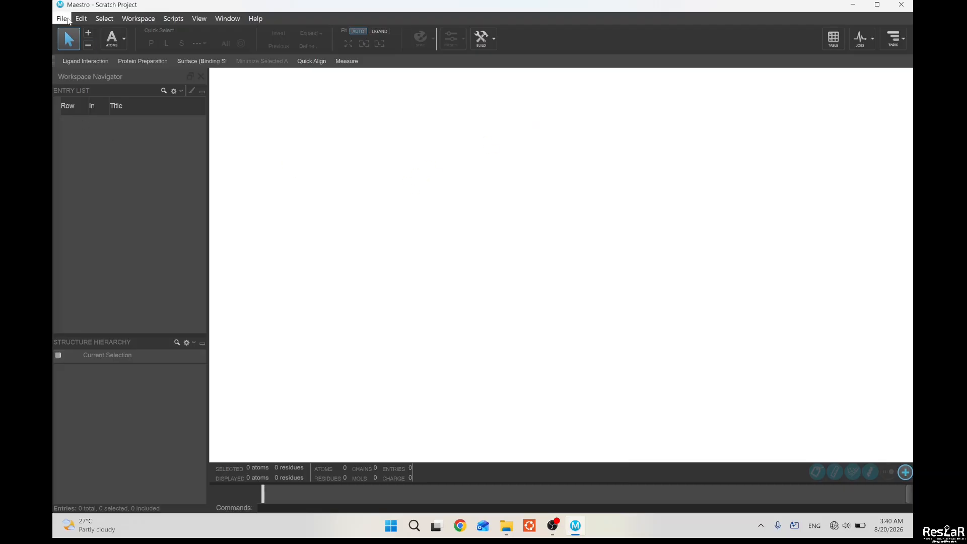
pyautogui.click(66, 19)
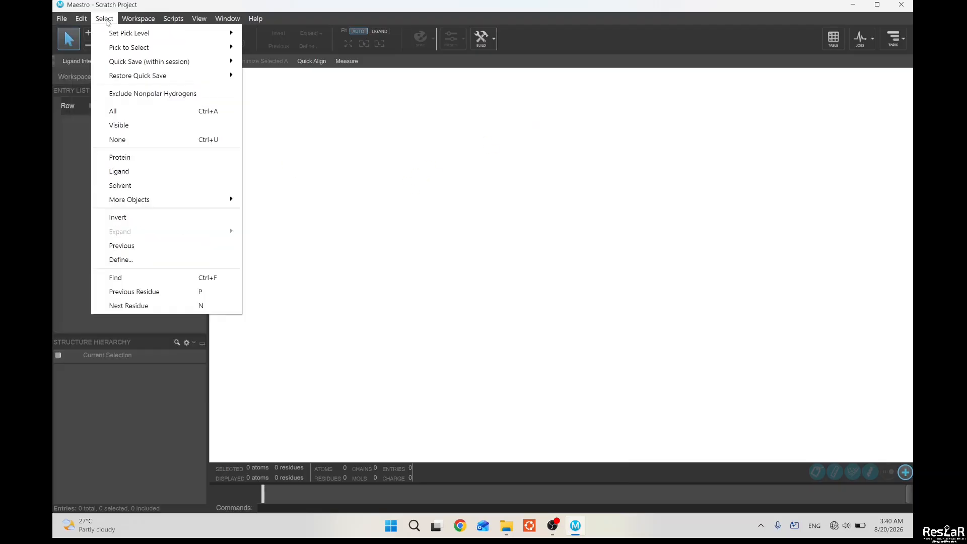
pyautogui.moveTo(249, 22)
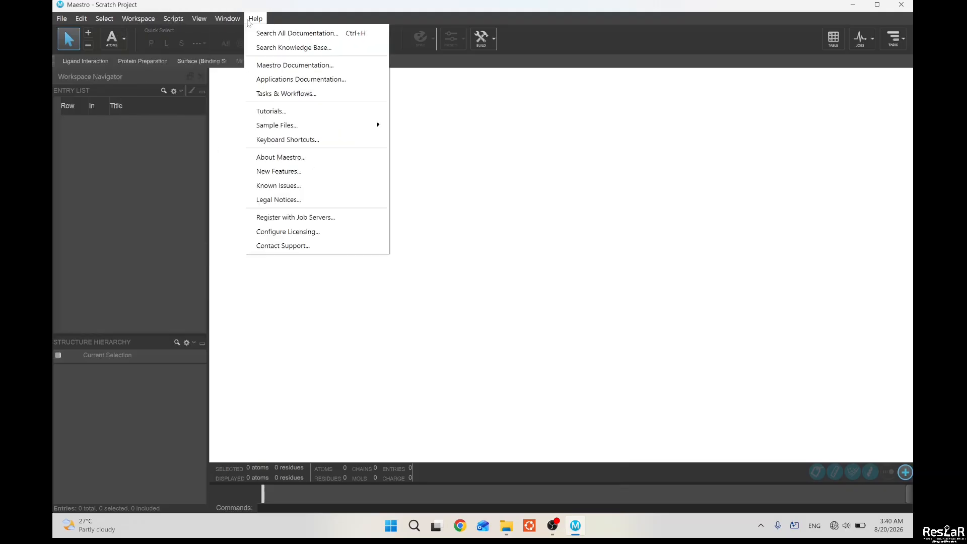
pyautogui.click(187, 162)
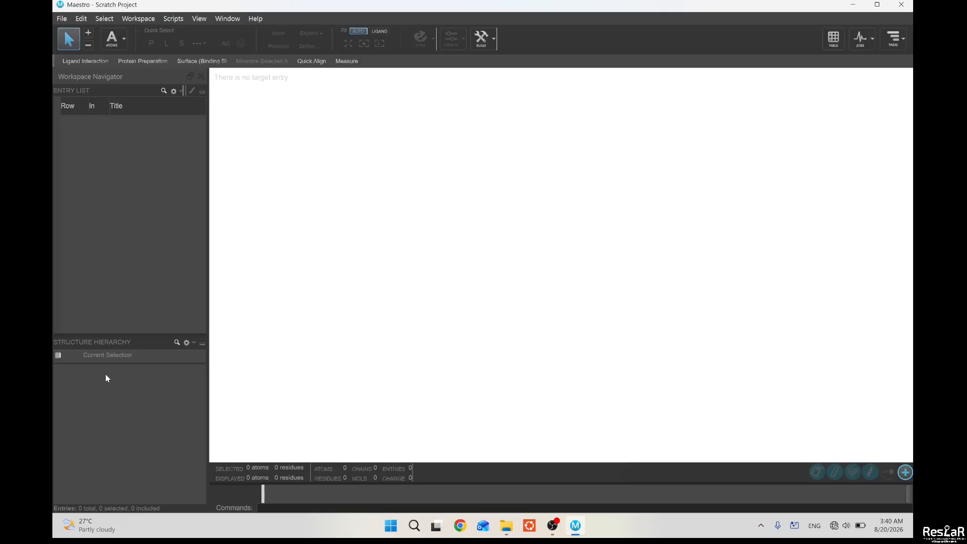
# Change the working directory to the docking_Glide folder in Documents
pyautogui.click(62, 19)
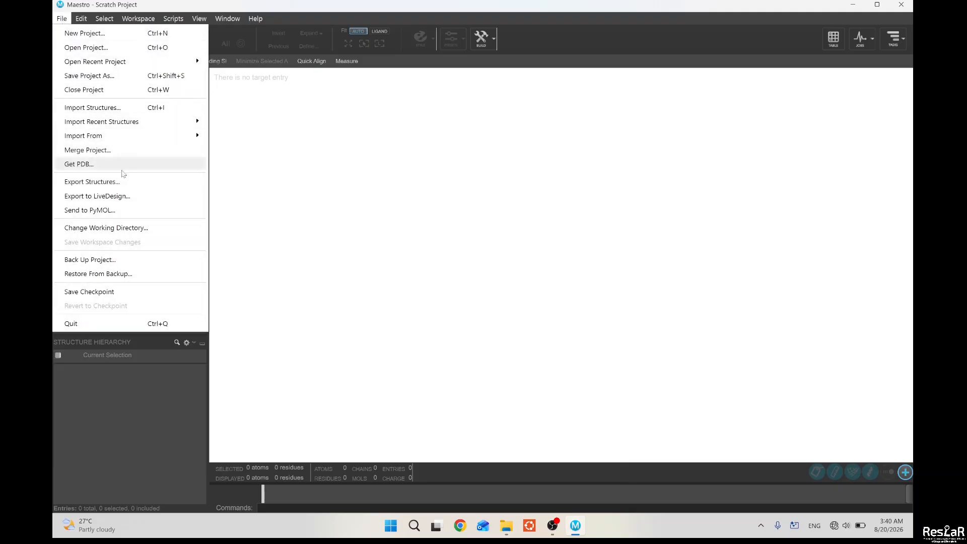
pyautogui.click(136, 230)
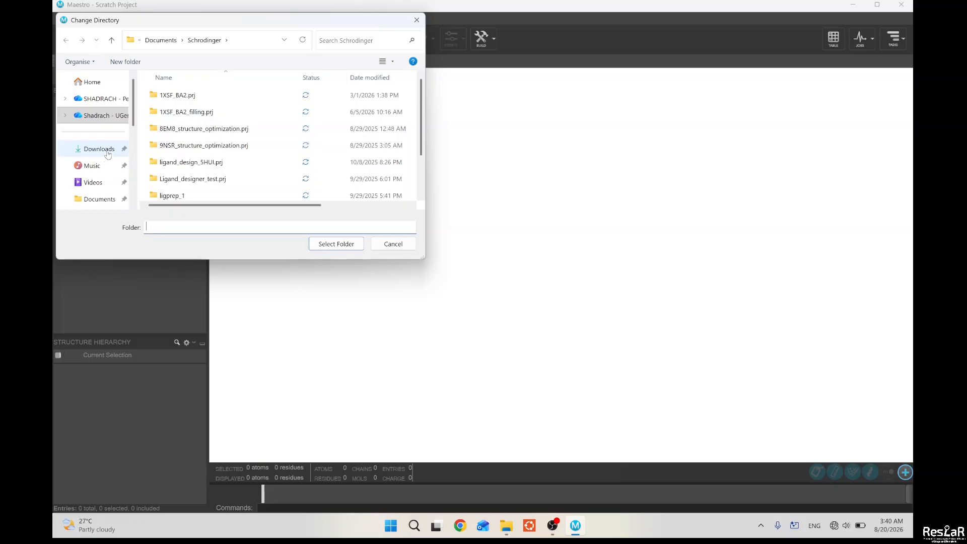
pyautogui.scroll(-1, 107, 151)
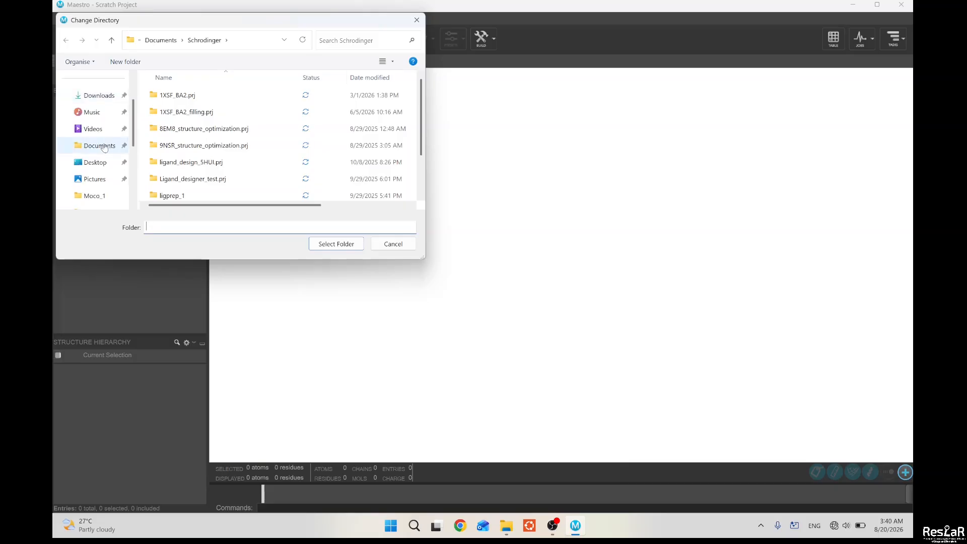
pyautogui.click(101, 146)
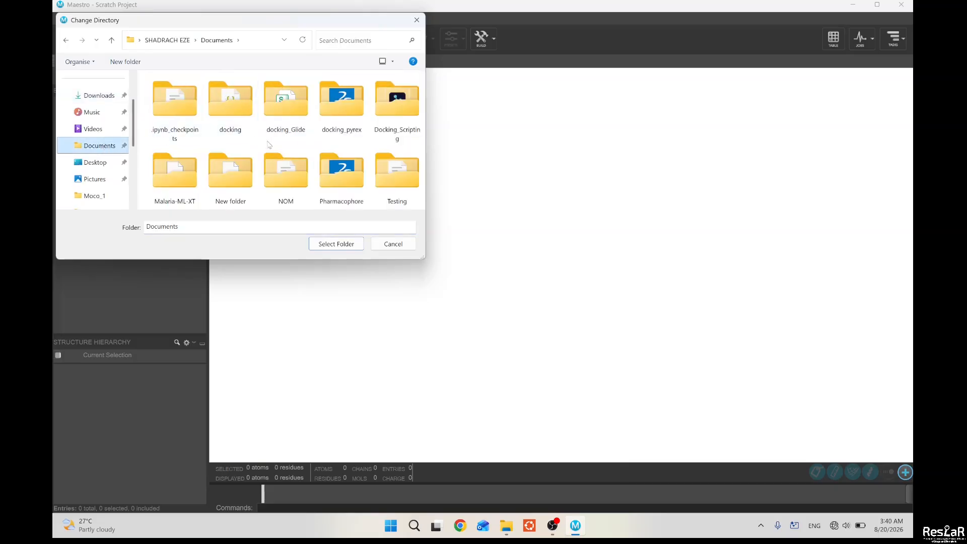
pyautogui.click(285, 112)
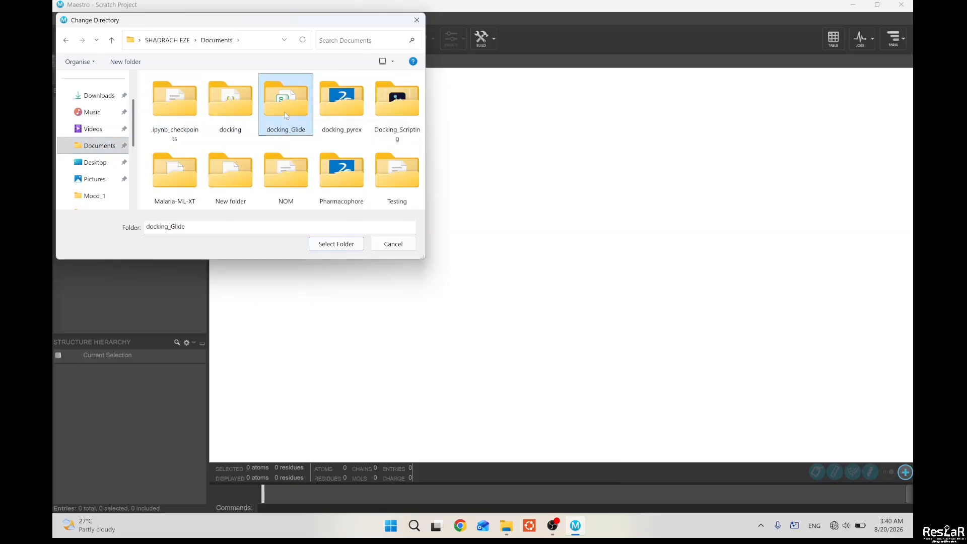
pyautogui.click(337, 244)
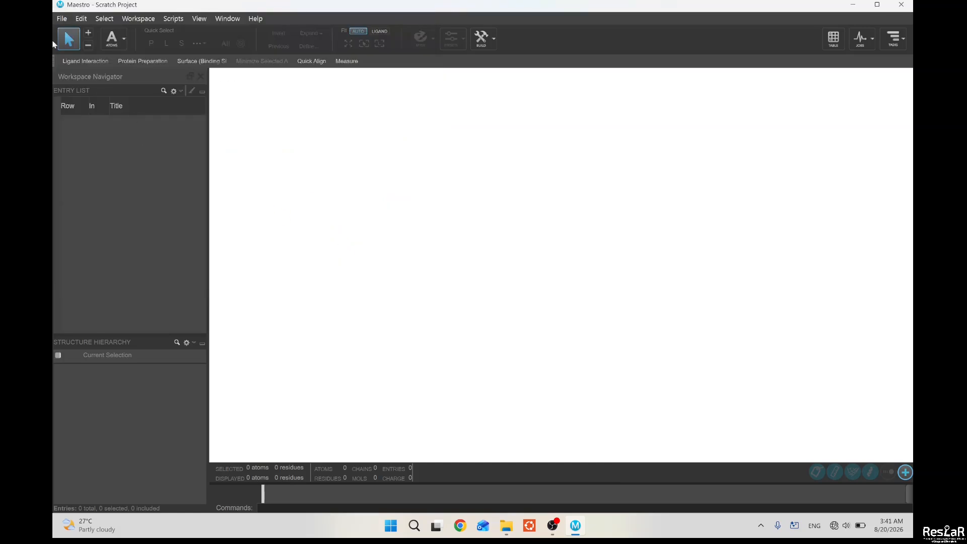
# Create a new project named glide_dock in the docking_Glide folder
pyautogui.click(62, 18)
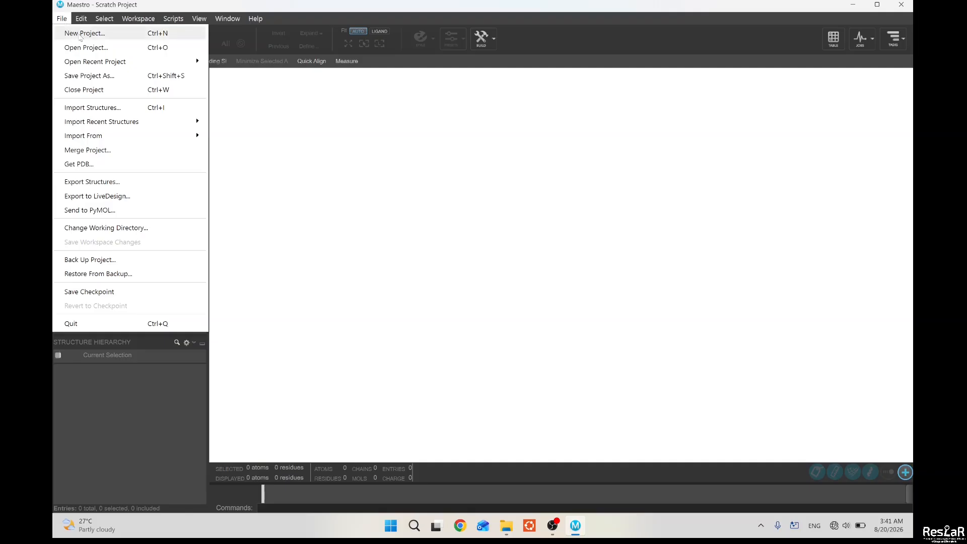
pyautogui.click(81, 34)
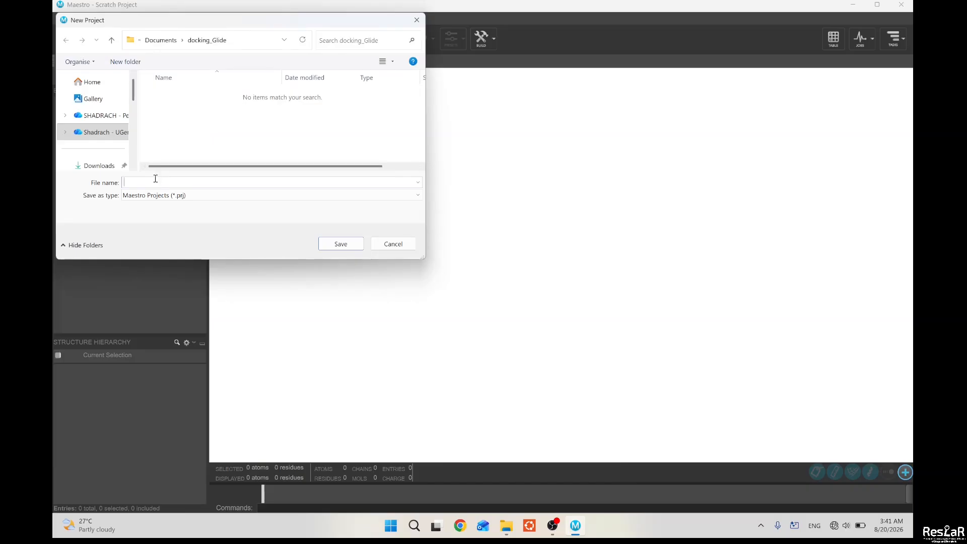
pyautogui.write('glide_dock')
pyautogui.click(341, 244)
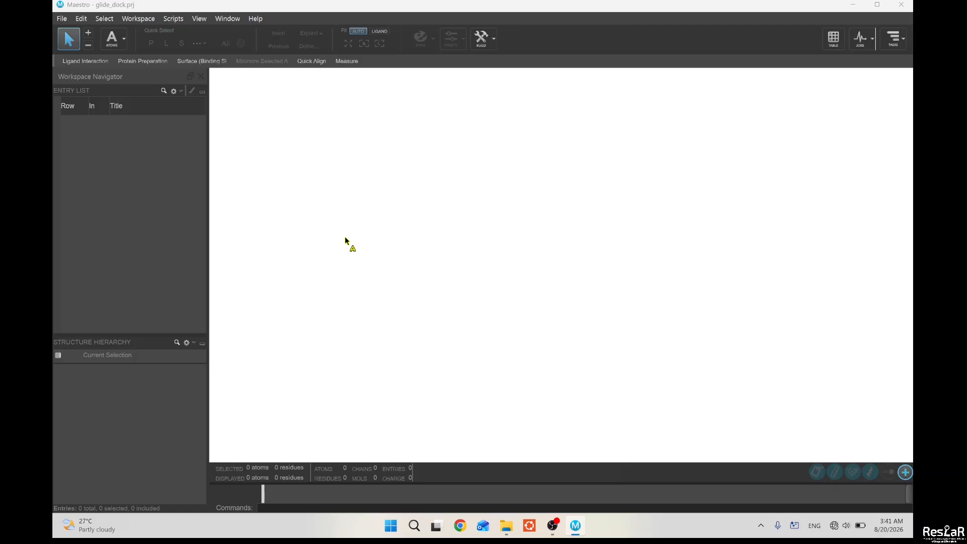
# Import the ligand structures from the BACE_1_compounds_for_moco_series file into the project
pyautogui.click(62, 19)
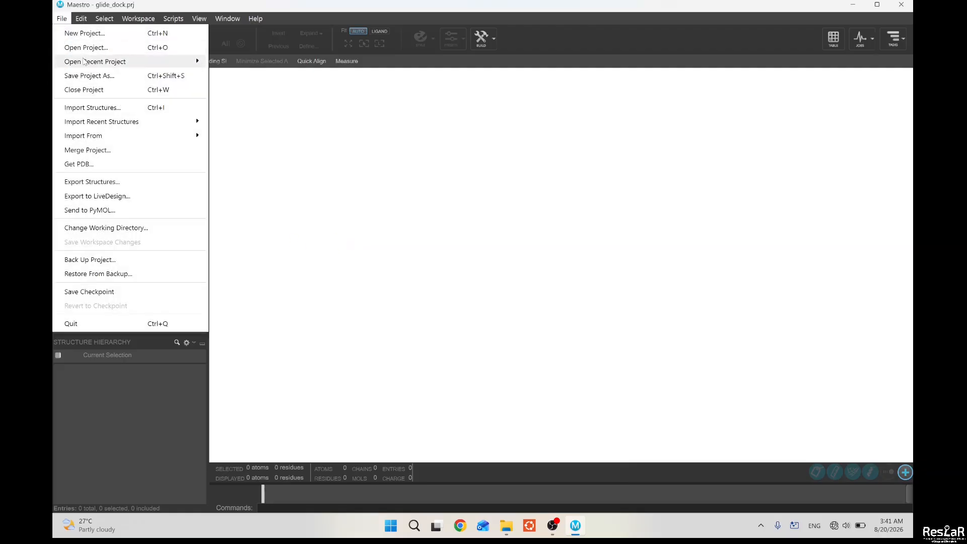
pyautogui.click(93, 108)
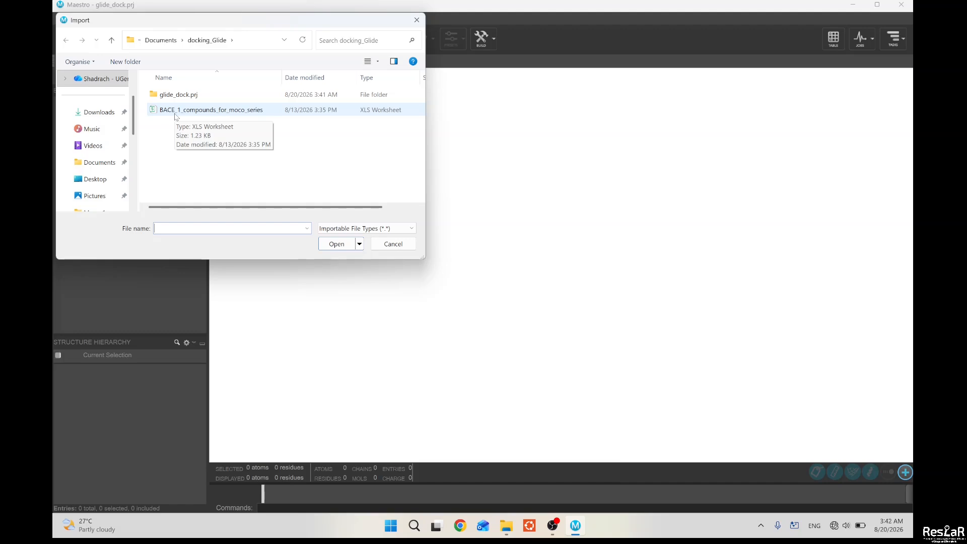
pyautogui.click(386, 229)
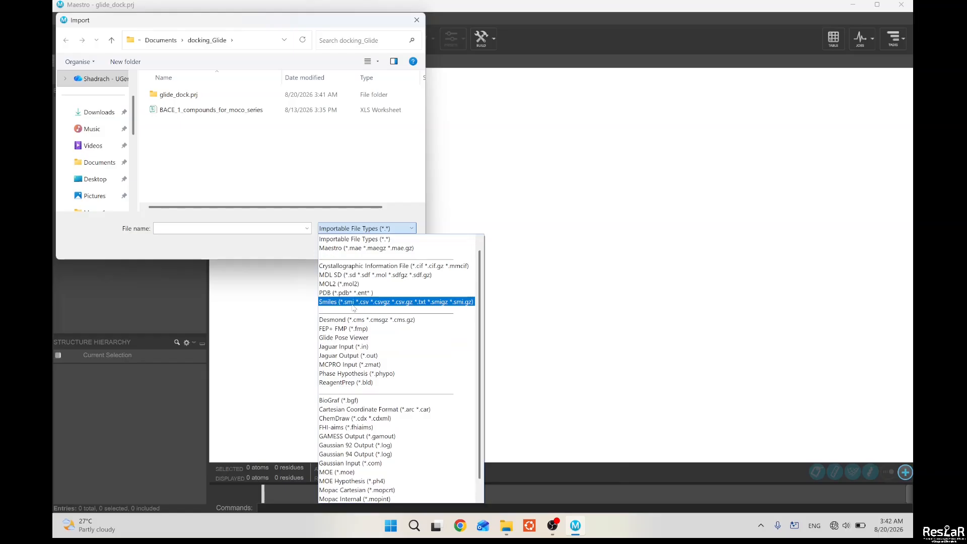
pyautogui.click(280, 216)
pyautogui.click(257, 110)
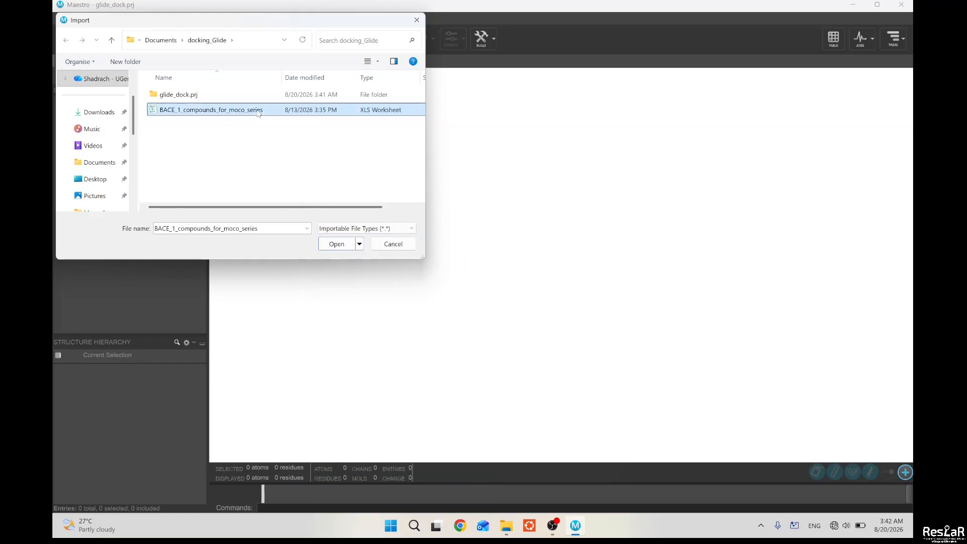
pyautogui.click(336, 245)
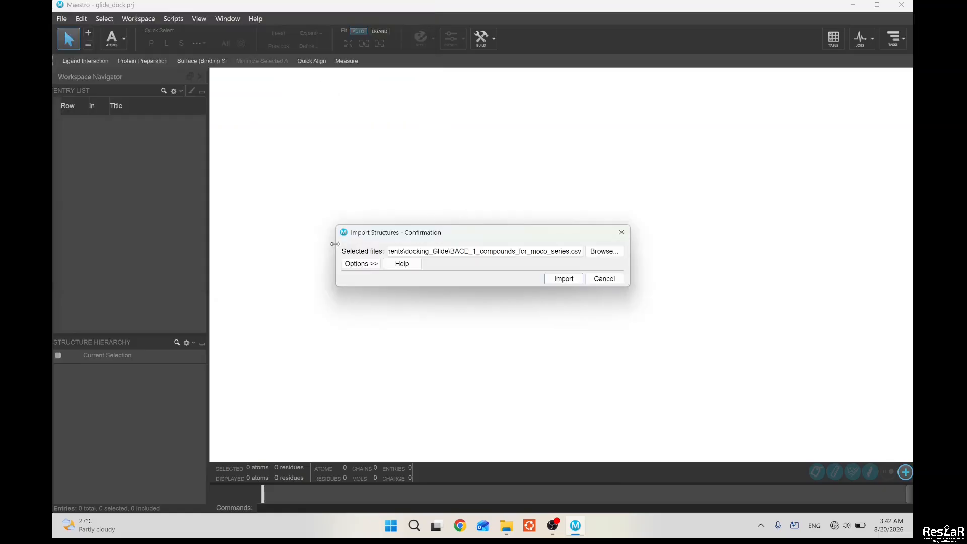
pyautogui.click(564, 279)
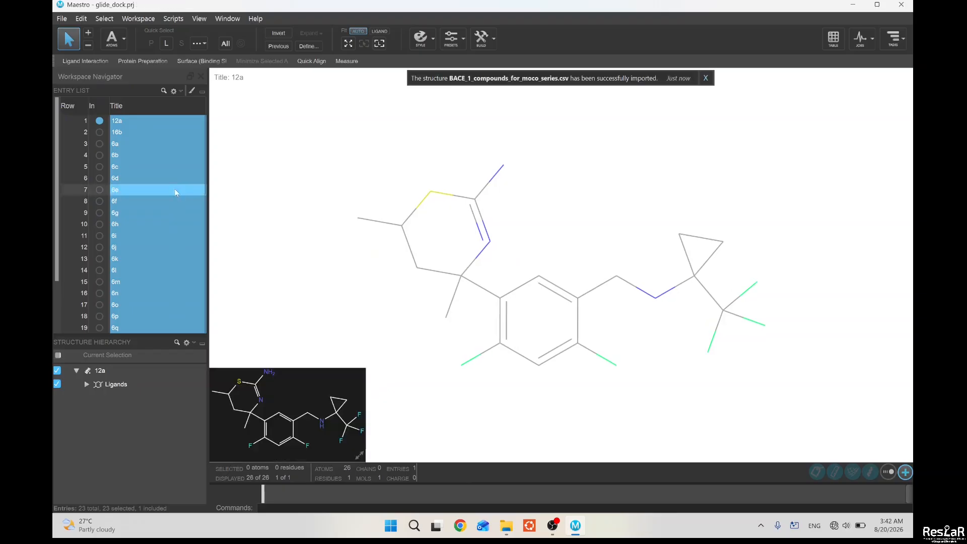
# Examine the imported ligands one at a time in the workspace, from 12a through 6n, and expand the Ligands group of 6n
pyautogui.moveTo(540, 257); pyautogui.dragTo(523, 220, button='right')
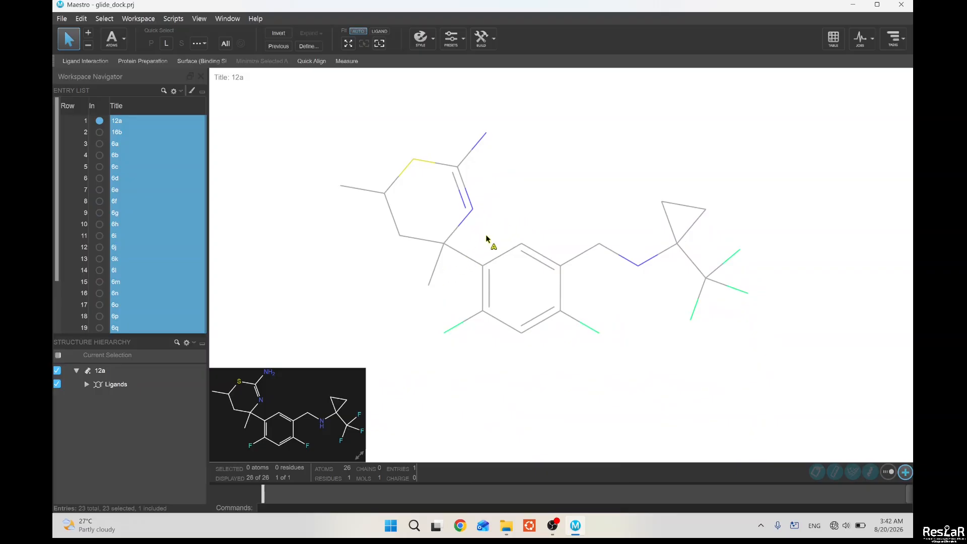
pyautogui.moveTo(485, 229); pyautogui.dragTo(507, 244, button='right')
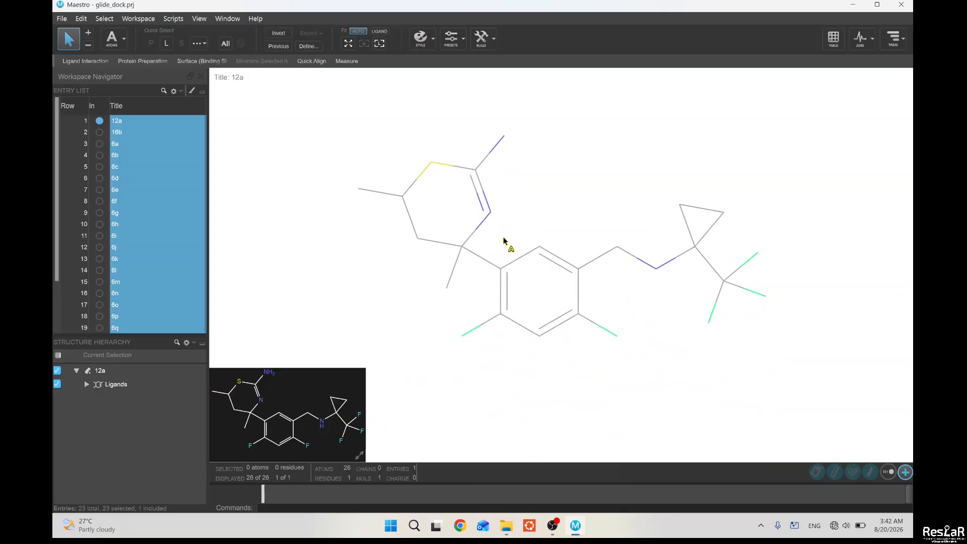
pyautogui.moveTo(513, 233); pyautogui.dragTo(564, 223, button='middle')
pyautogui.moveTo(688, 218); pyautogui.dragTo(574, 278, button='middle')
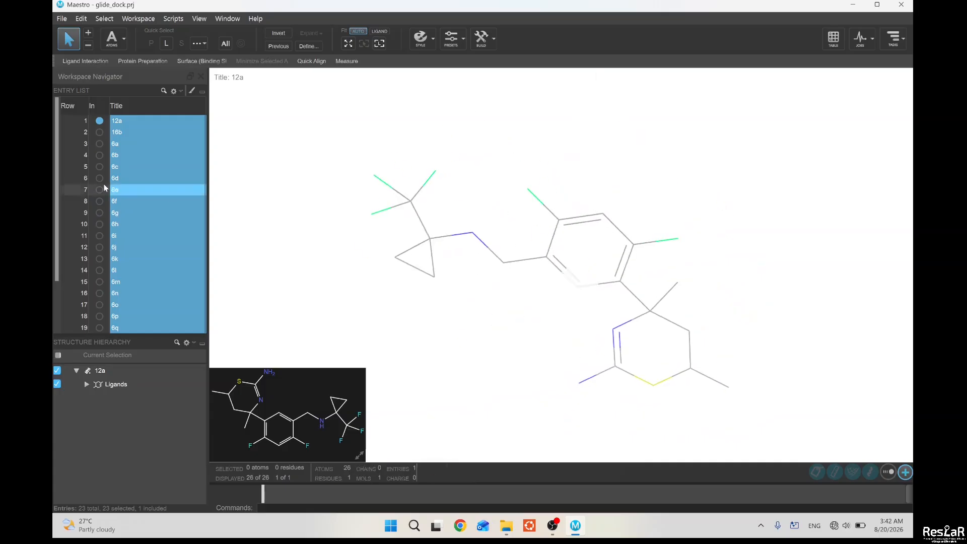
pyautogui.click(100, 132)
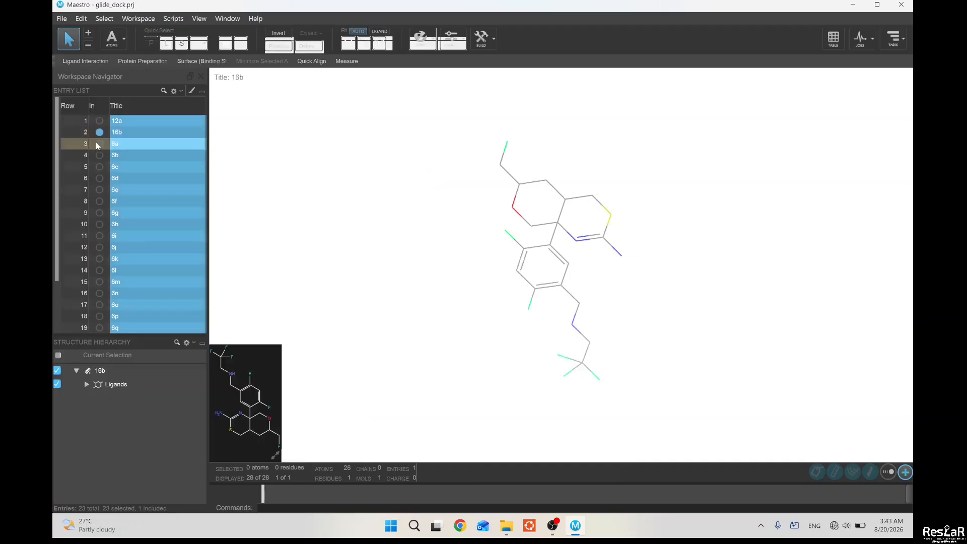
pyautogui.click(99, 145)
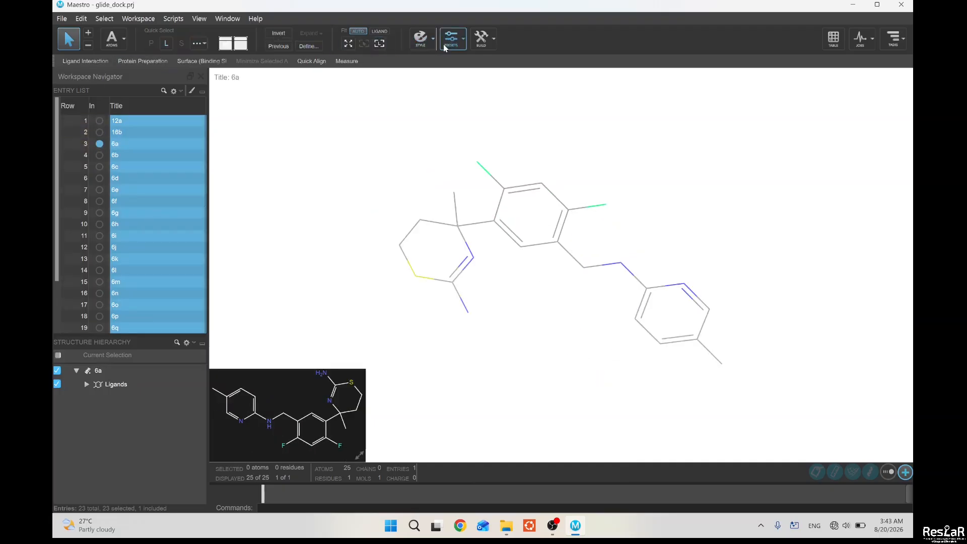
pyautogui.click(100, 156)
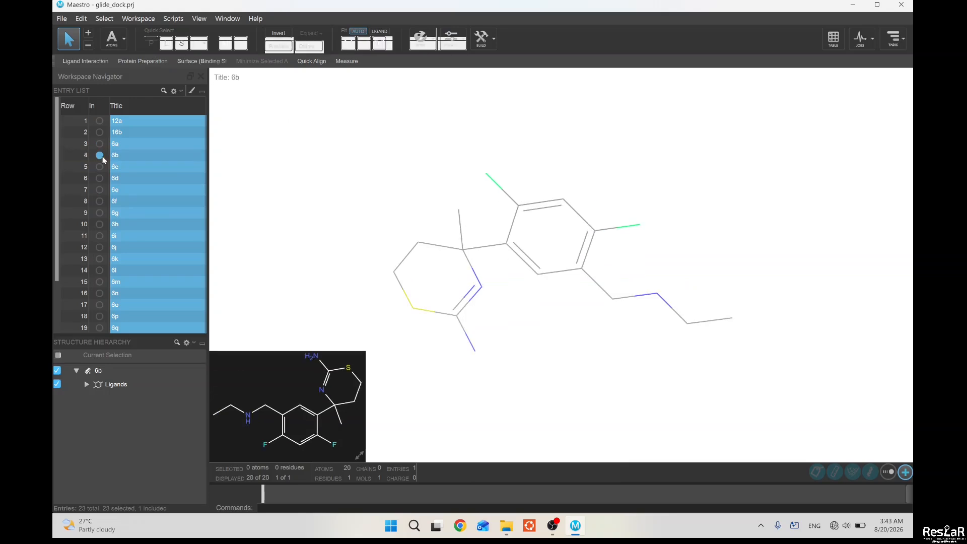
pyautogui.click(100, 166)
pyautogui.click(100, 179)
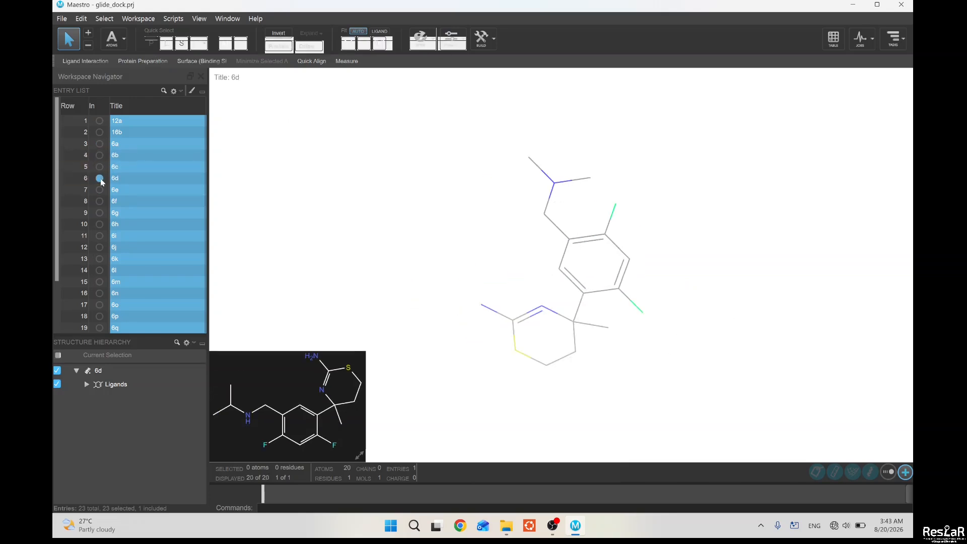
pyautogui.click(99, 192)
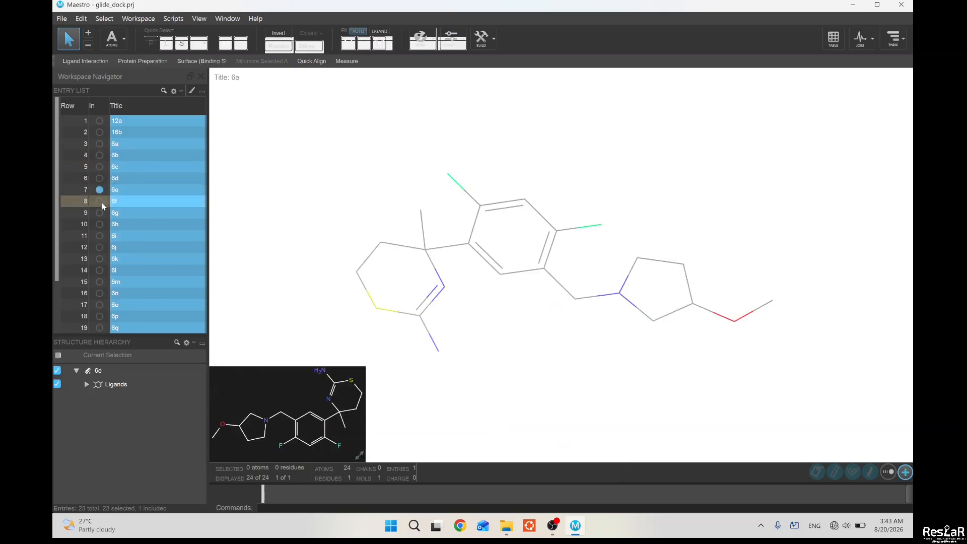
pyautogui.click(100, 201)
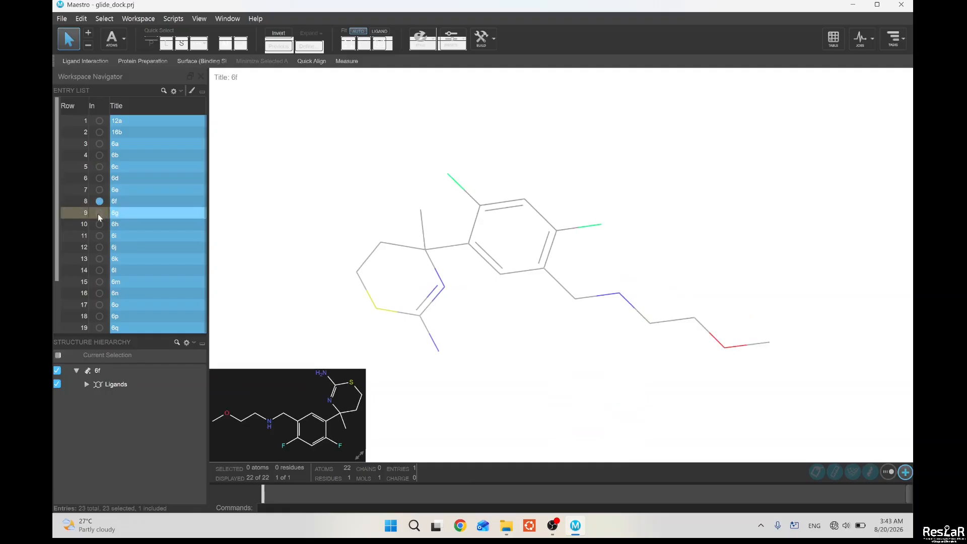
pyautogui.click(99, 213)
pyautogui.click(101, 224)
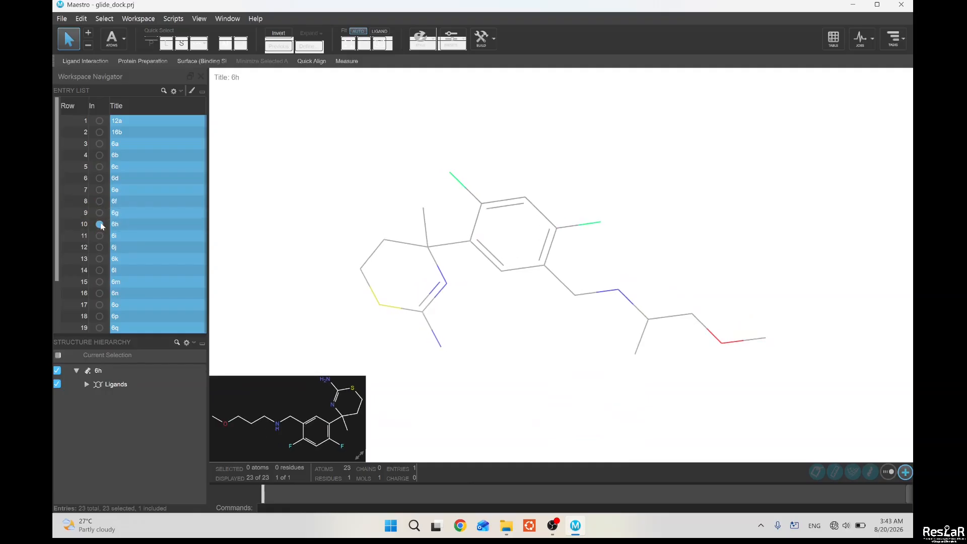
pyautogui.click(100, 236)
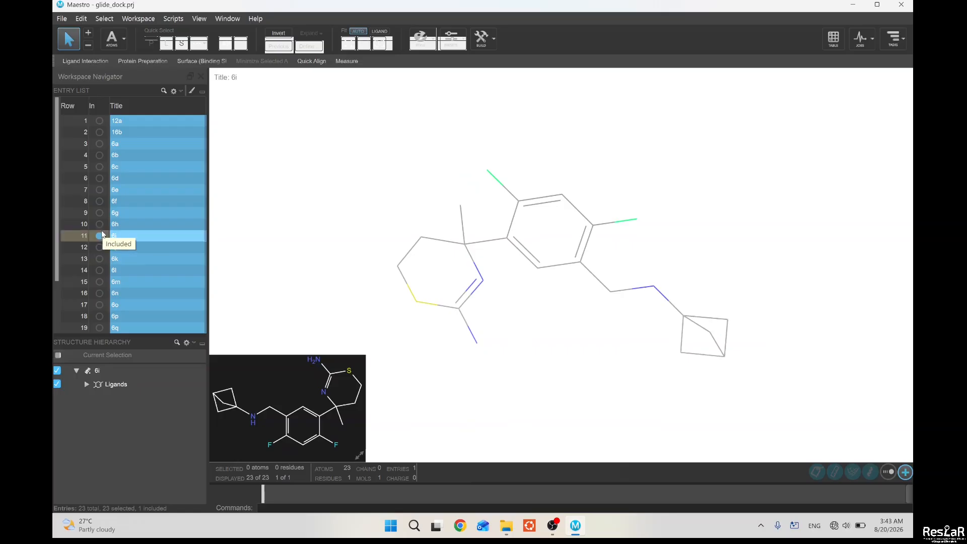
pyautogui.click(99, 248)
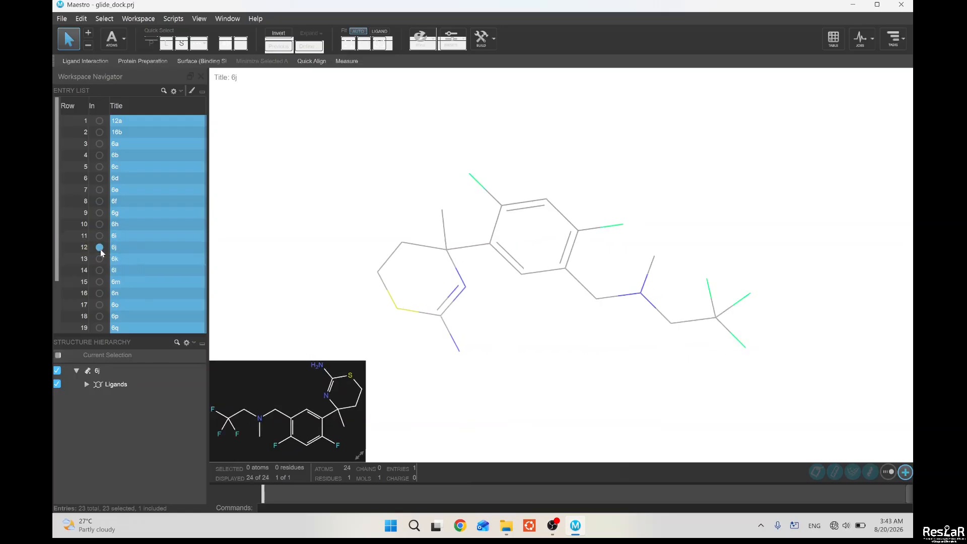
pyautogui.click(99, 259)
pyautogui.click(99, 271)
pyautogui.click(100, 282)
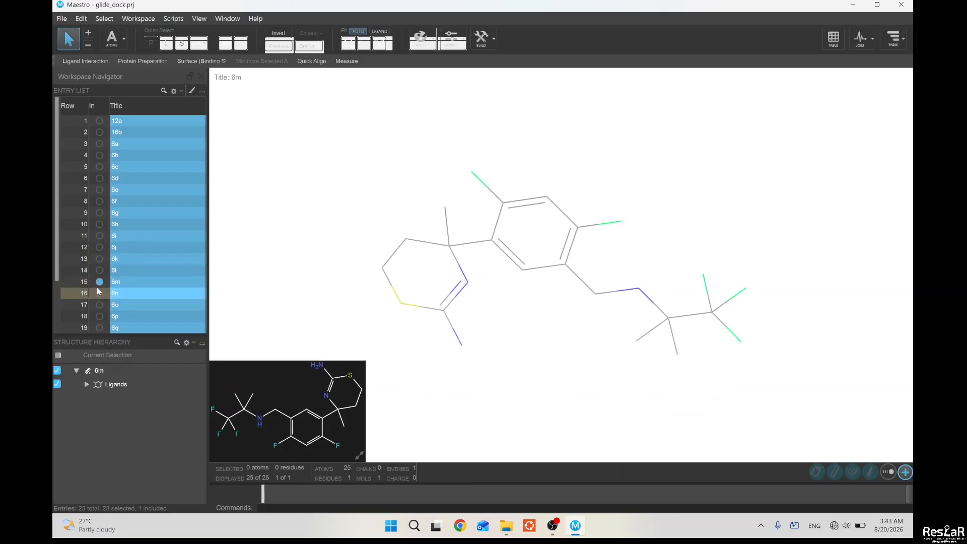
pyautogui.click(100, 293)
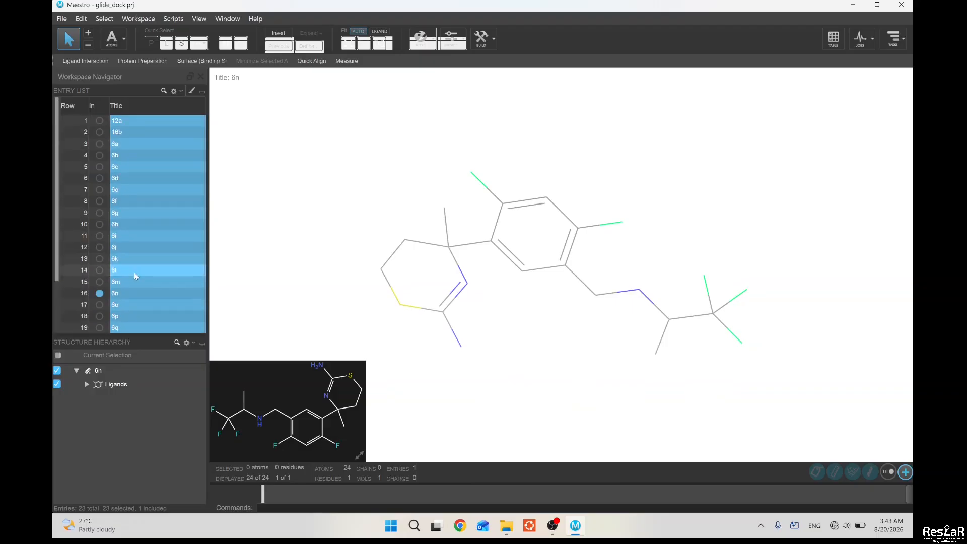
pyautogui.click(87, 385)
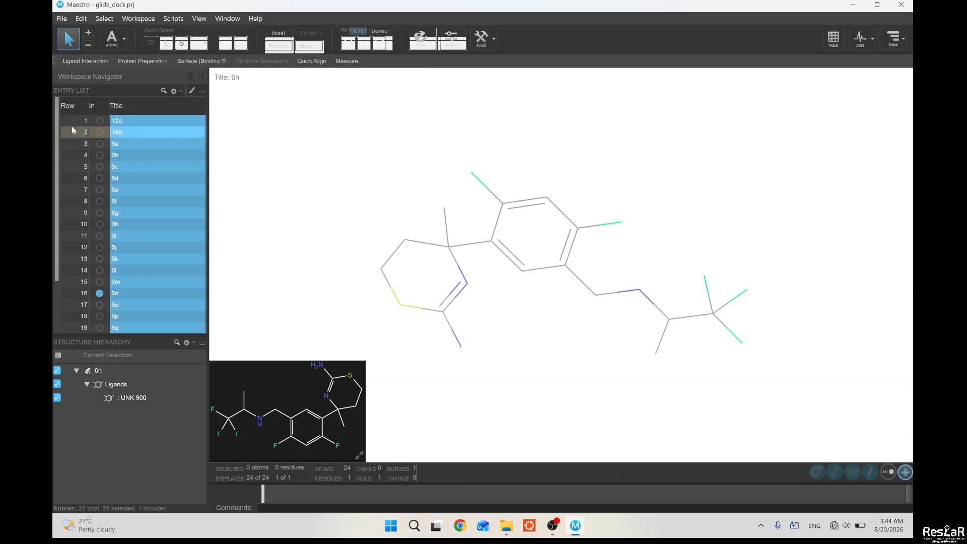
# Show ligand 12a alone in the workspace and select all ligand entries from 12a through 6u
pyautogui.click(99, 121)
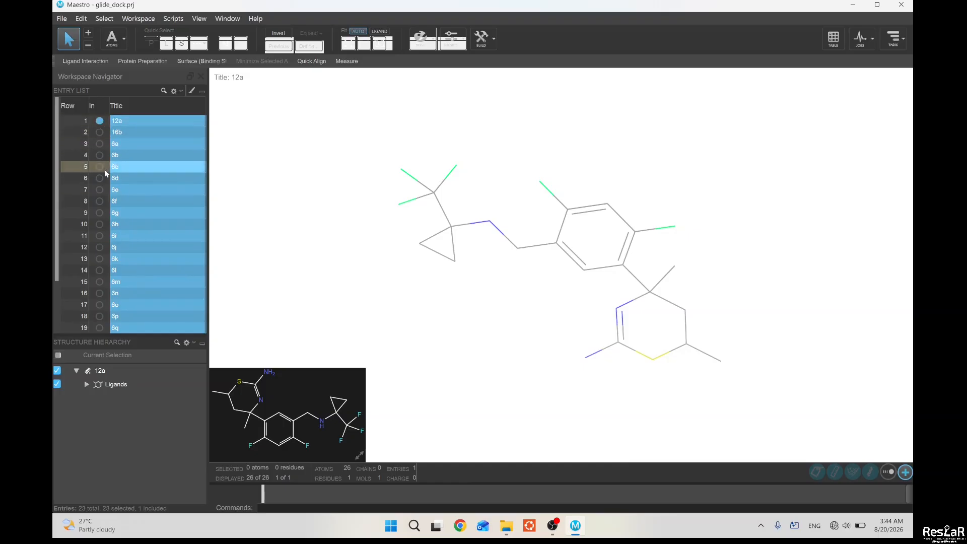
pyautogui.click(100, 328)
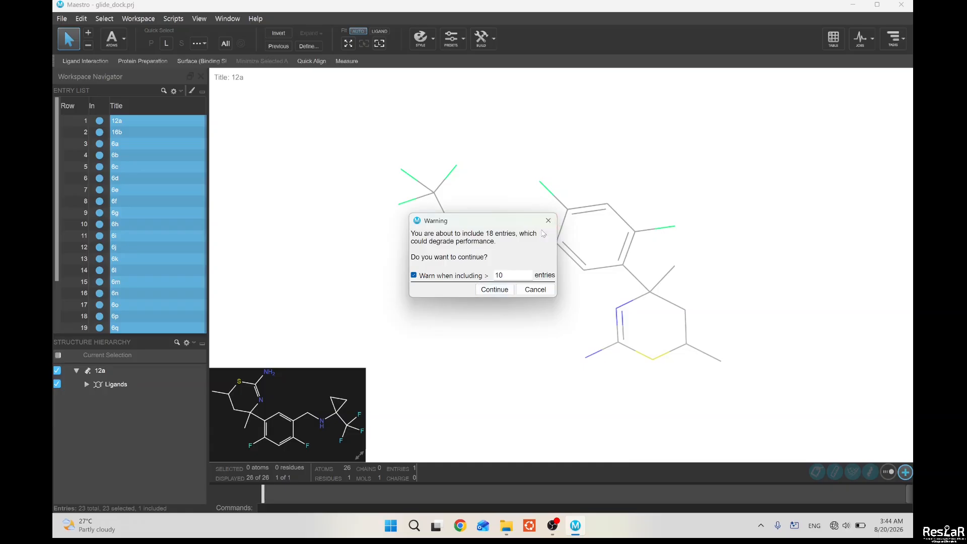
pyautogui.click(537, 290)
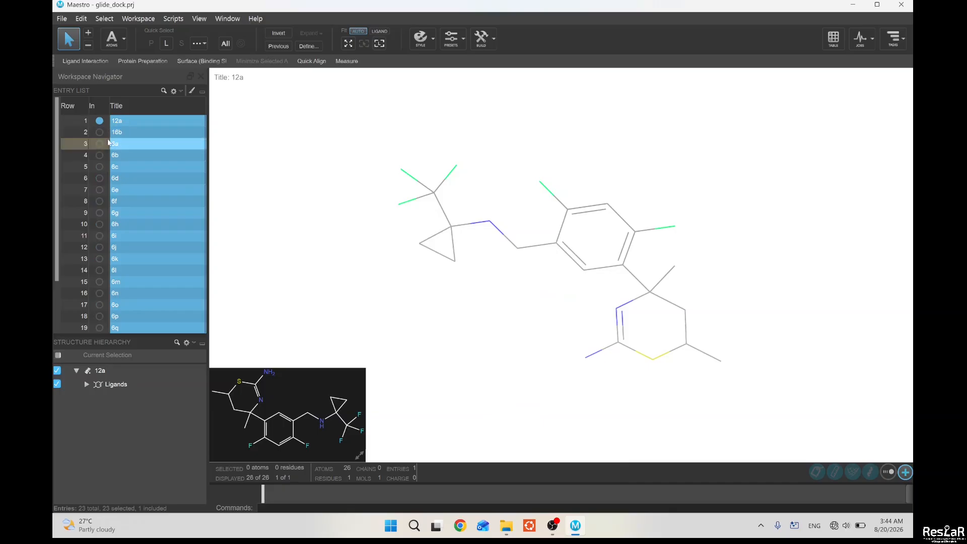
pyautogui.click(139, 122)
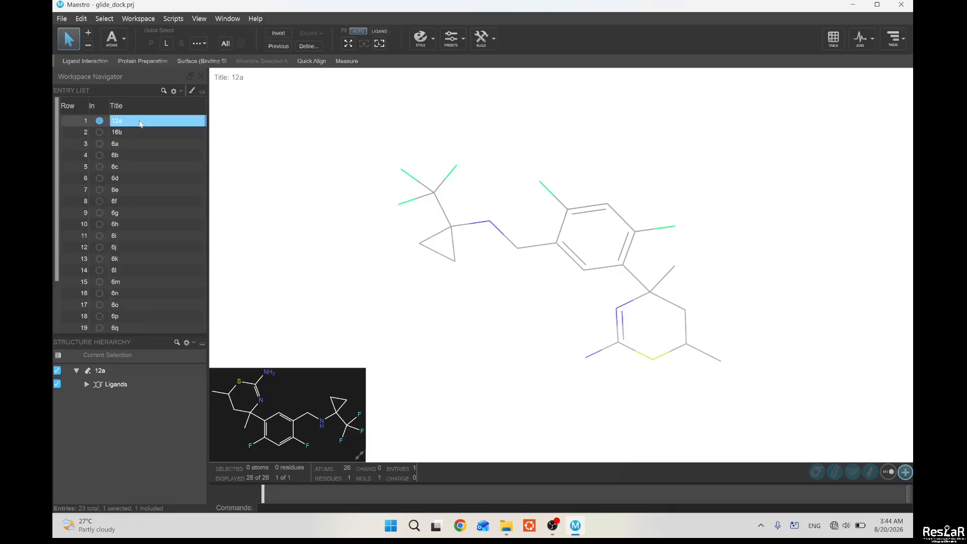
pyautogui.scroll(-2, 136, 326)
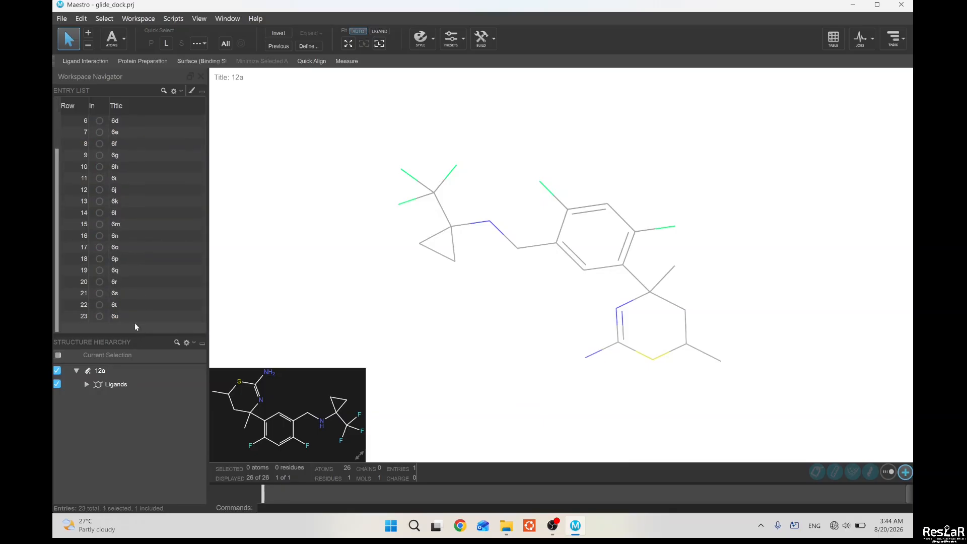
pyautogui.keyDown('shift'); pyautogui.click(132, 317); pyautogui.keyUp('shift')
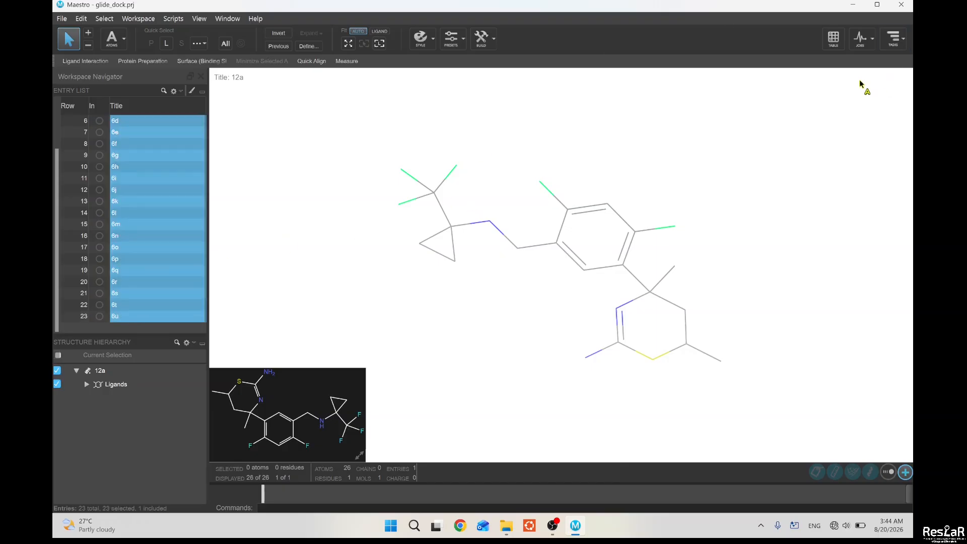
# Search the tasks for ligand preparation and open LigPrep
pyautogui.click(901, 43)
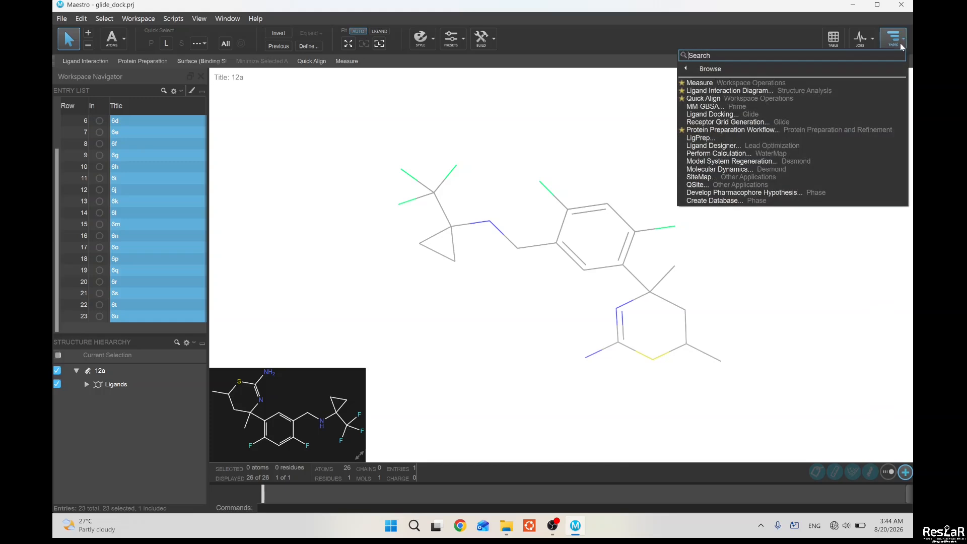
pyautogui.click(763, 65)
pyautogui.click(754, 57)
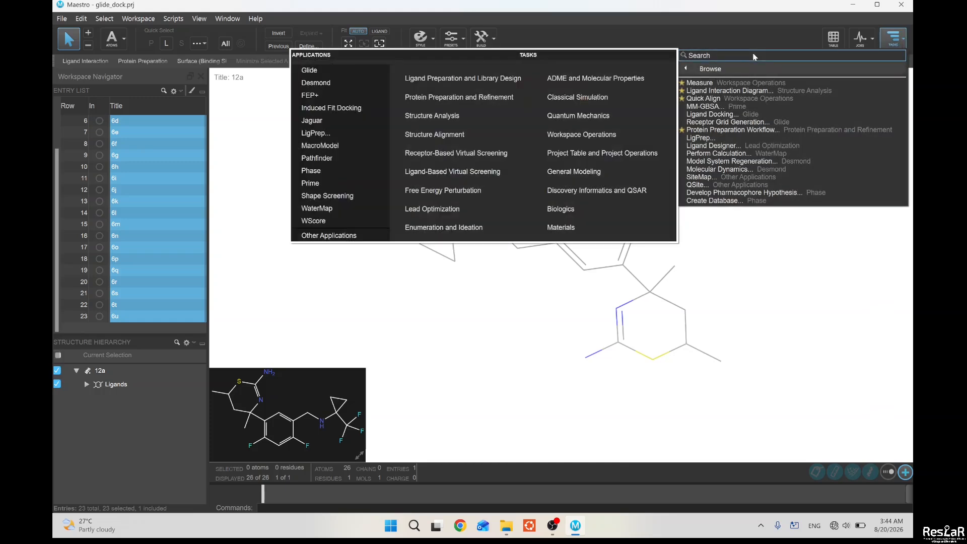
pyautogui.write('lig')
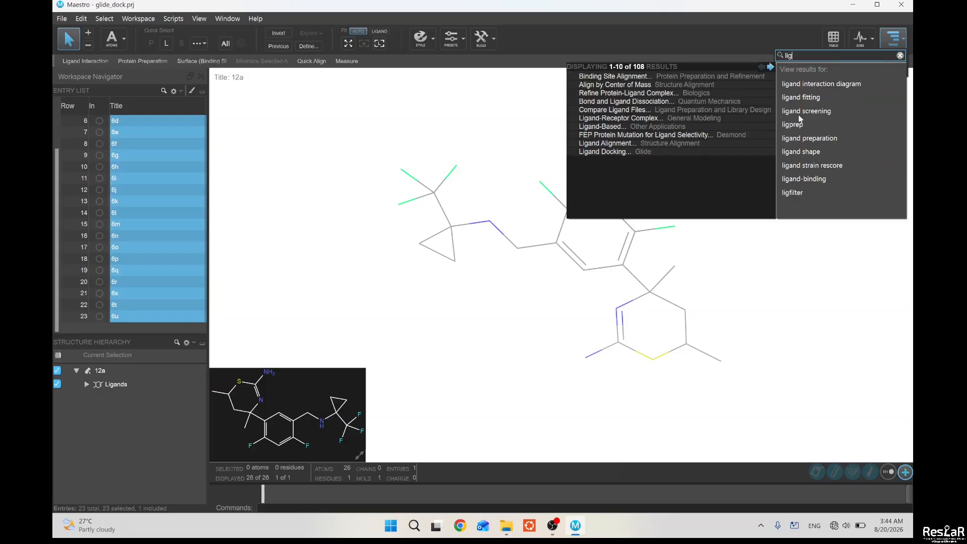
pyautogui.click(807, 140)
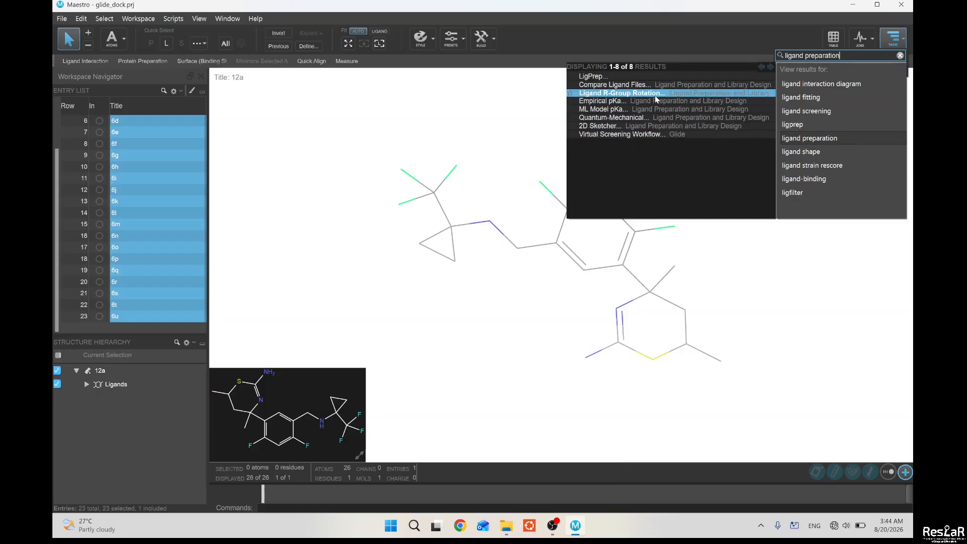
pyautogui.click(595, 76)
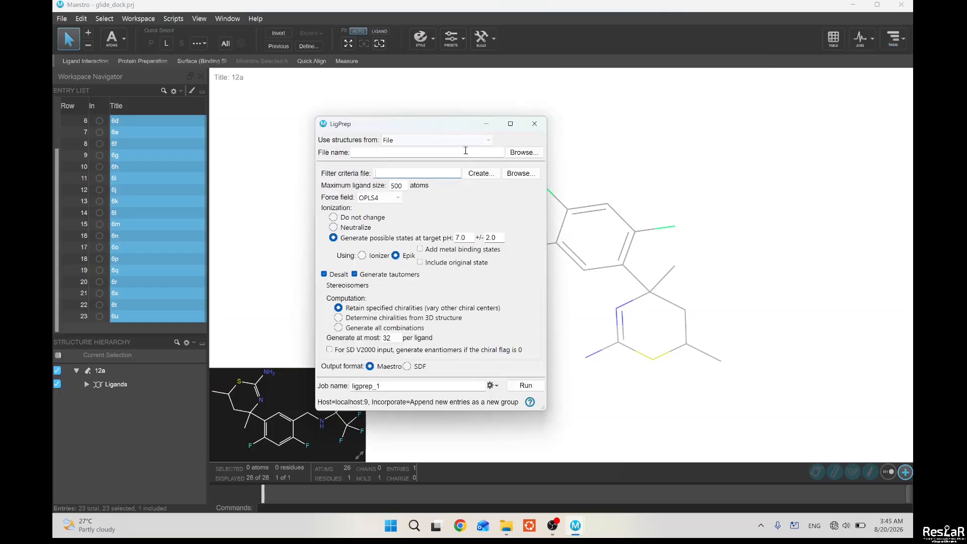
# Set LigPrep to use structures from the selected Project Table entries
pyautogui.moveTo(444, 125); pyautogui.dragTo(567, 97)
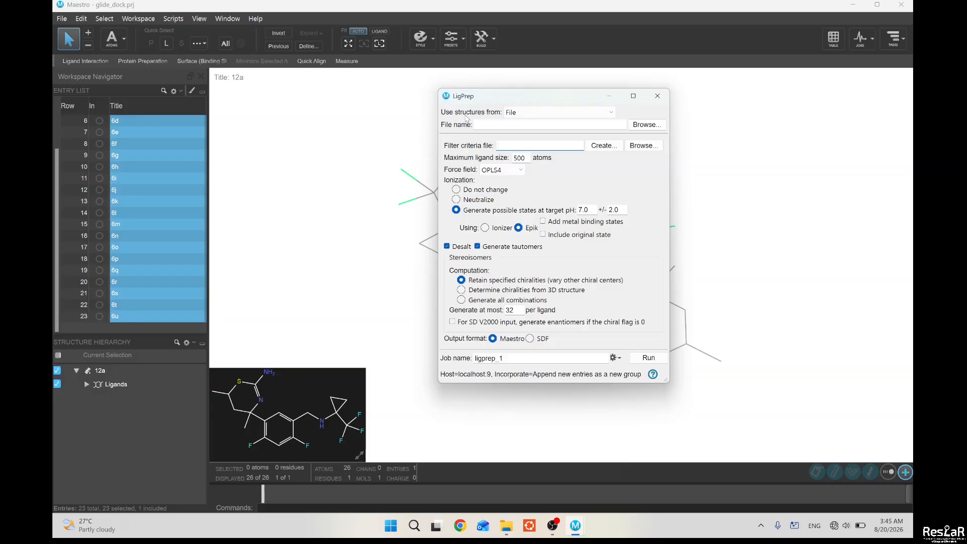
pyautogui.click(593, 117)
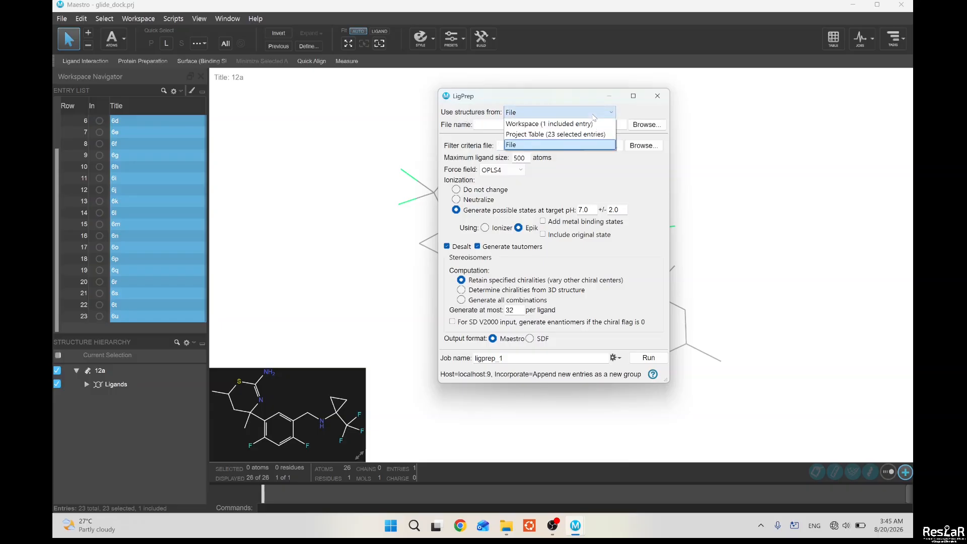
pyautogui.click(542, 135)
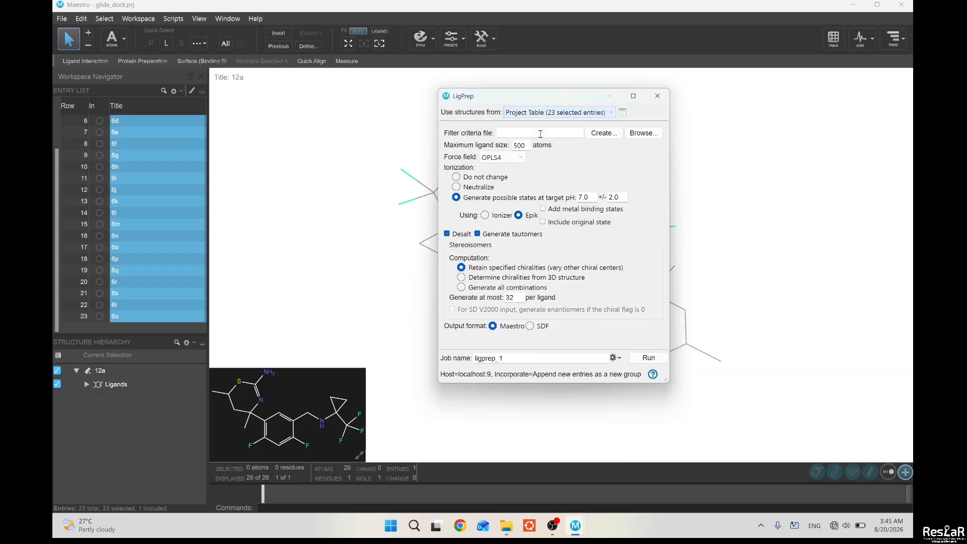
pyautogui.scroll(2, 161, 208)
pyautogui.scroll(-2, 164, 199)
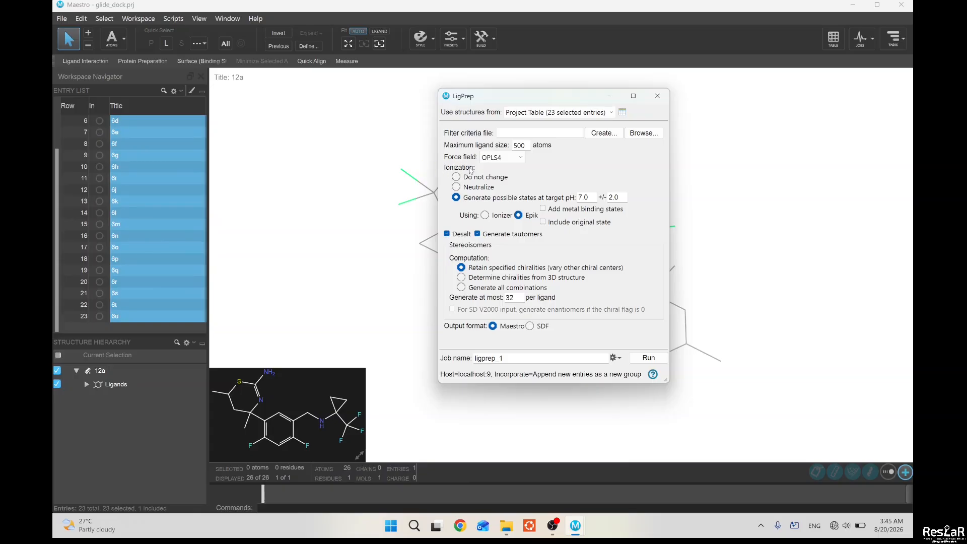
# Choose OPLS4 as the LigPrep force field
pyautogui.click(520, 158)
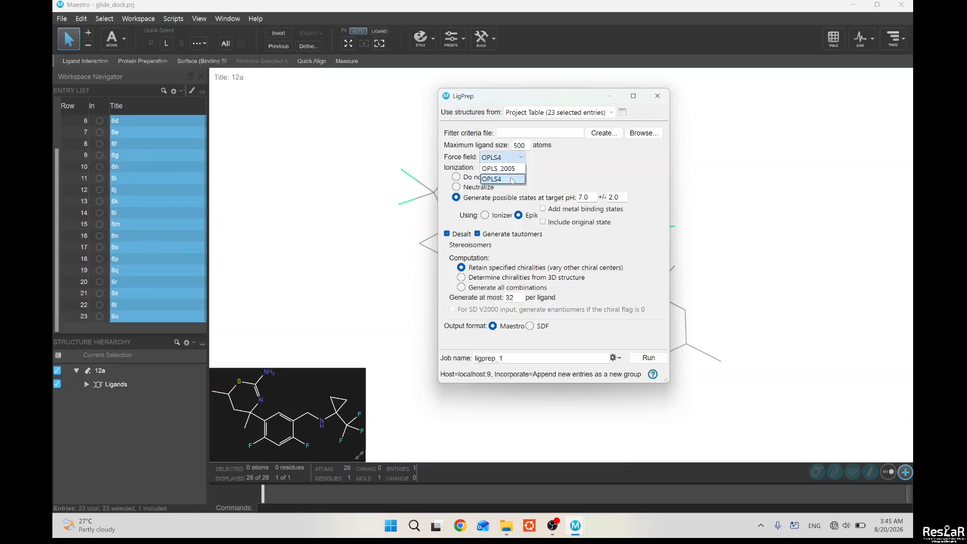
pyautogui.click(512, 180)
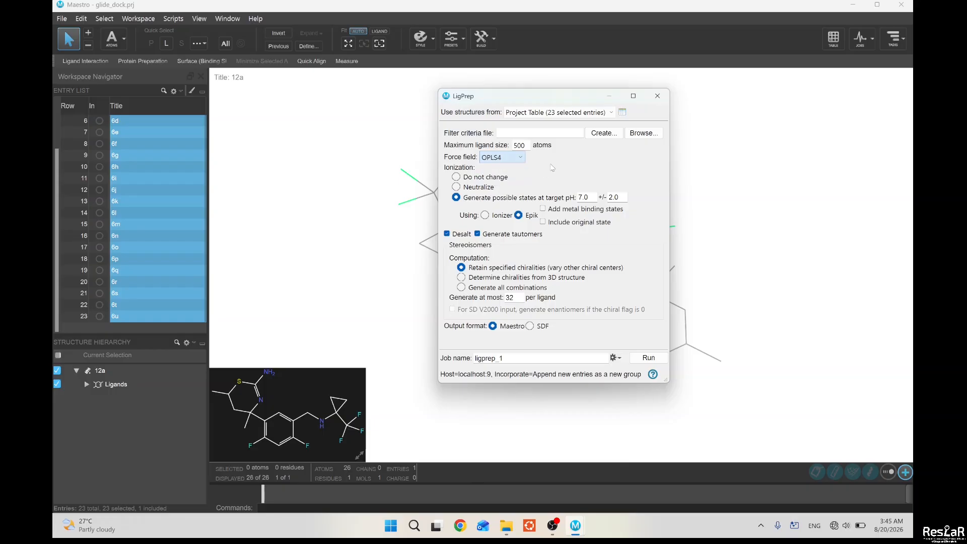
pyautogui.click(520, 159)
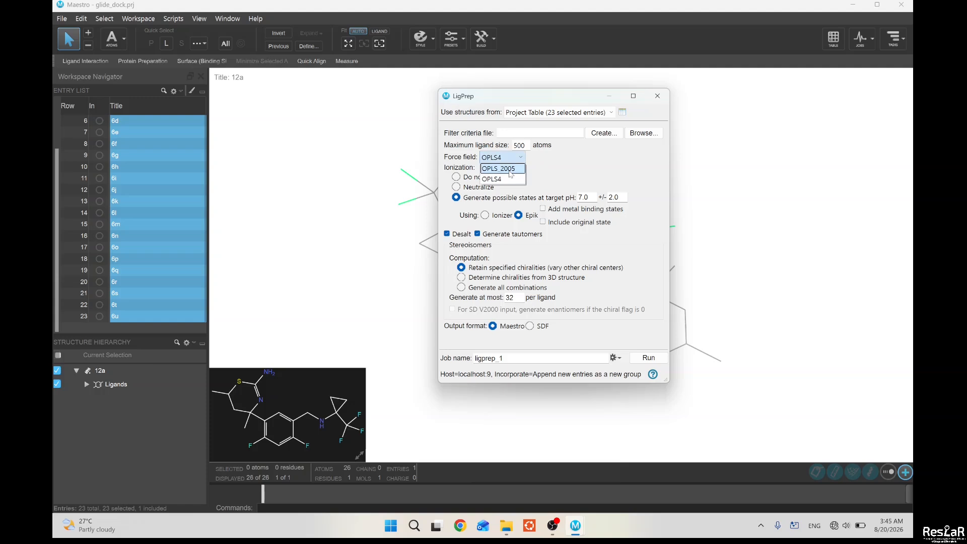
pyautogui.click(554, 158)
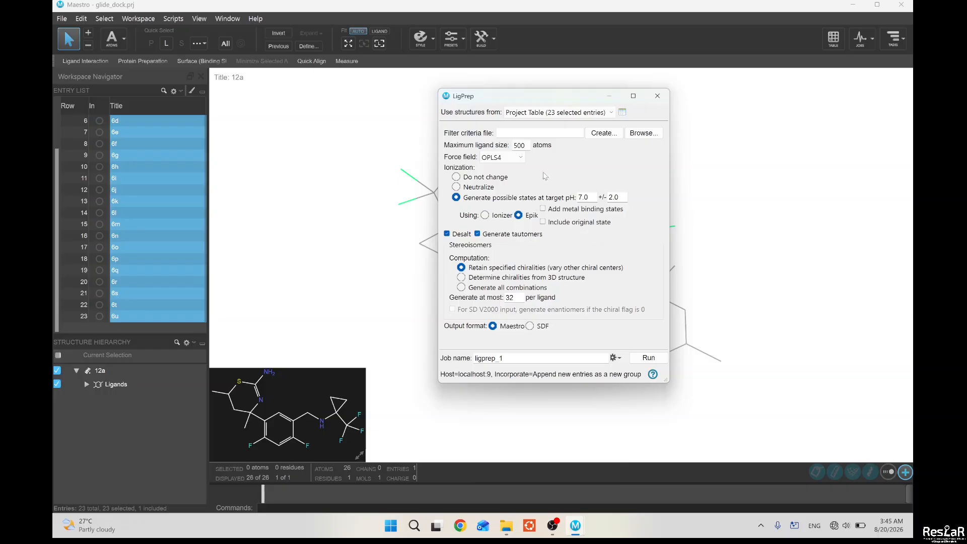
# Limit the LigPrep stereoisomer generation to at most 1 per ligand
pyautogui.moveTo(566, 98); pyautogui.dragTo(582, 107)
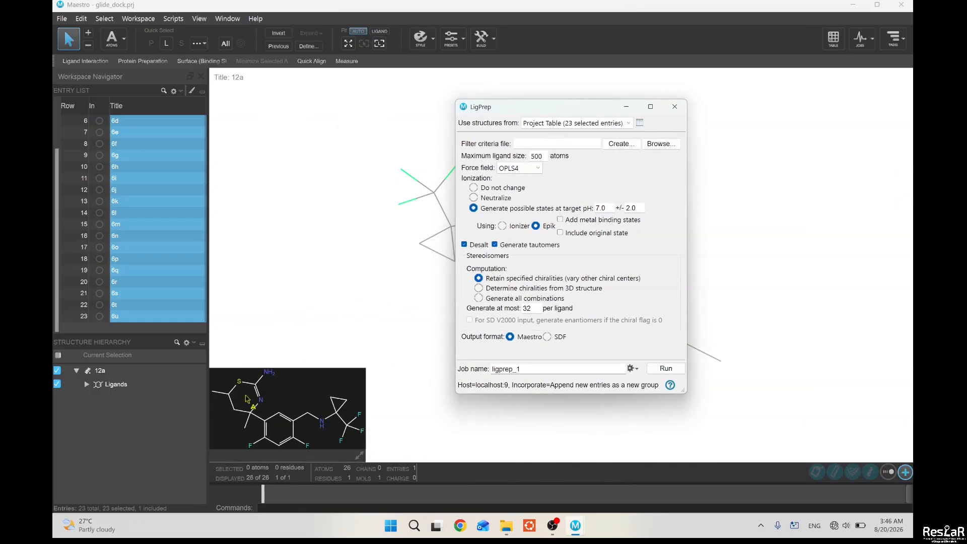
pyautogui.moveTo(592, 107); pyautogui.dragTo(534, 125)
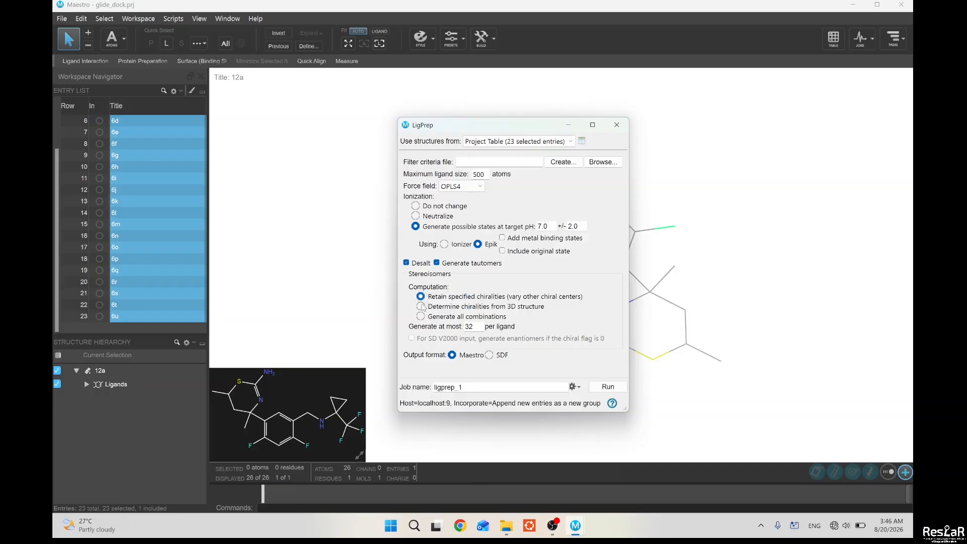
pyautogui.click(474, 326)
pyautogui.press('BackSpace')
pyautogui.press('BackSpace')
pyautogui.write('1')
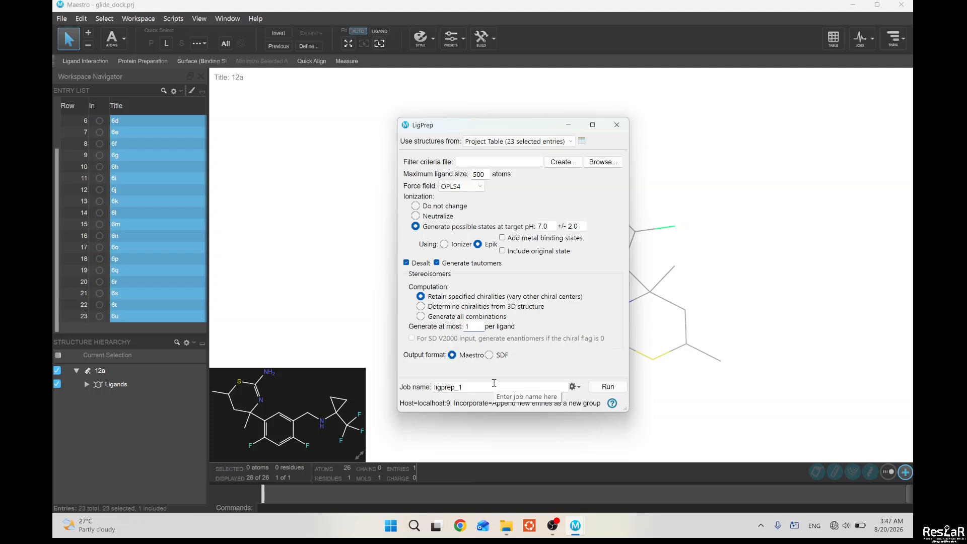
# Configure the LigPrep job settings with the name ligprep_dock and 4 processors on localhost
pyautogui.click(573, 388)
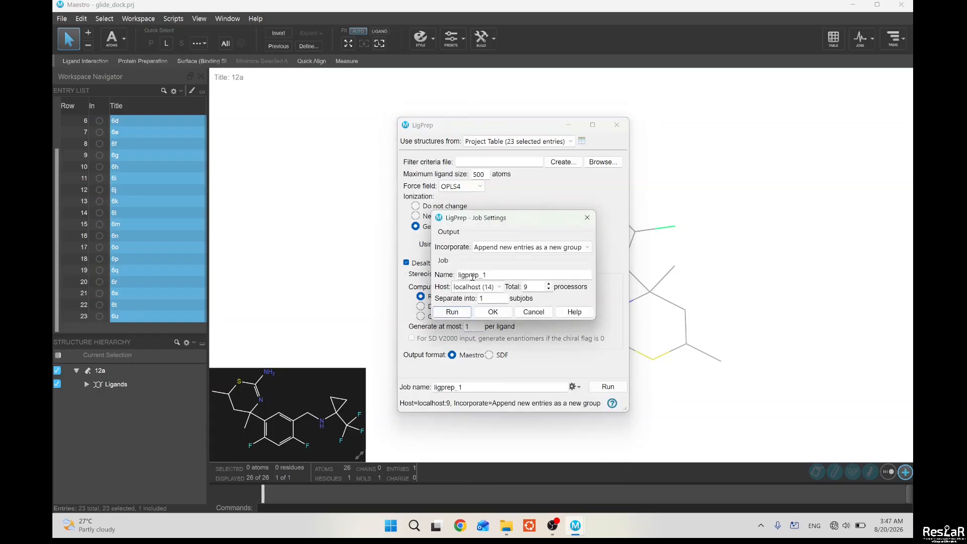
pyautogui.click(491, 275)
pyautogui.write('dock')
pyautogui.click(499, 286)
pyautogui.click(499, 286)
pyautogui.click(548, 289)
pyautogui.click(548, 289)
pyautogui.click(548, 288)
pyautogui.click(548, 289)
pyautogui.click(549, 288)
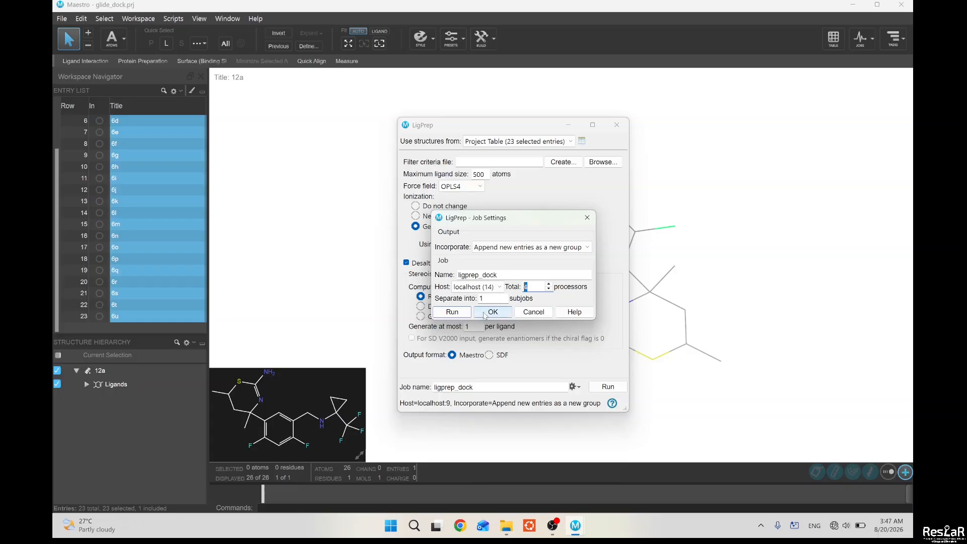
pyautogui.click(493, 312)
# Run the LigPrep job and close the LigPrep dialog
pyautogui.click(608, 387)
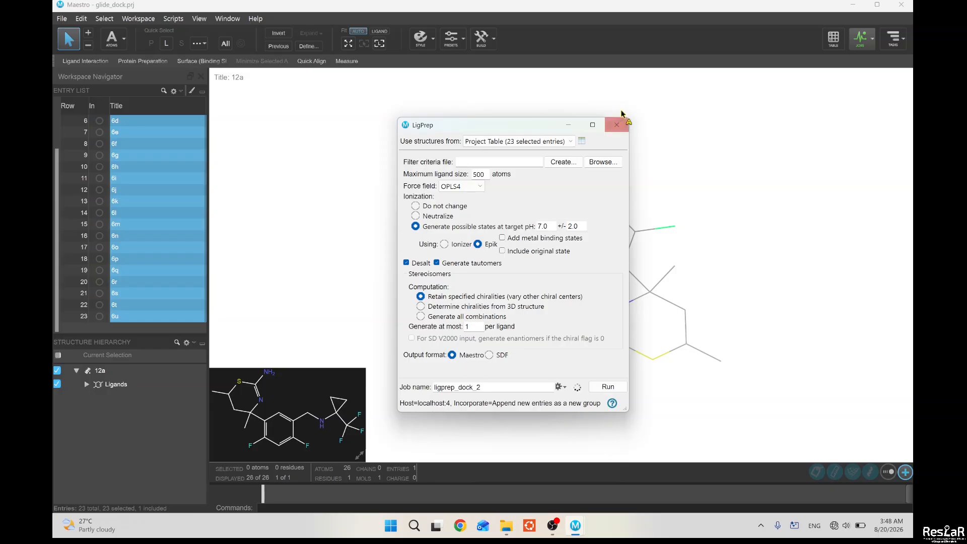
pyautogui.click(618, 125)
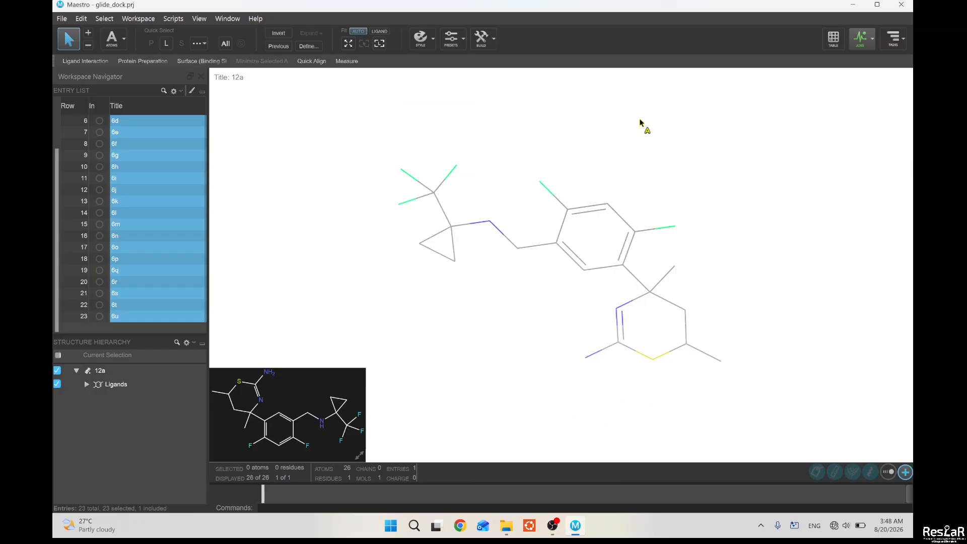
pyautogui.click(869, 44)
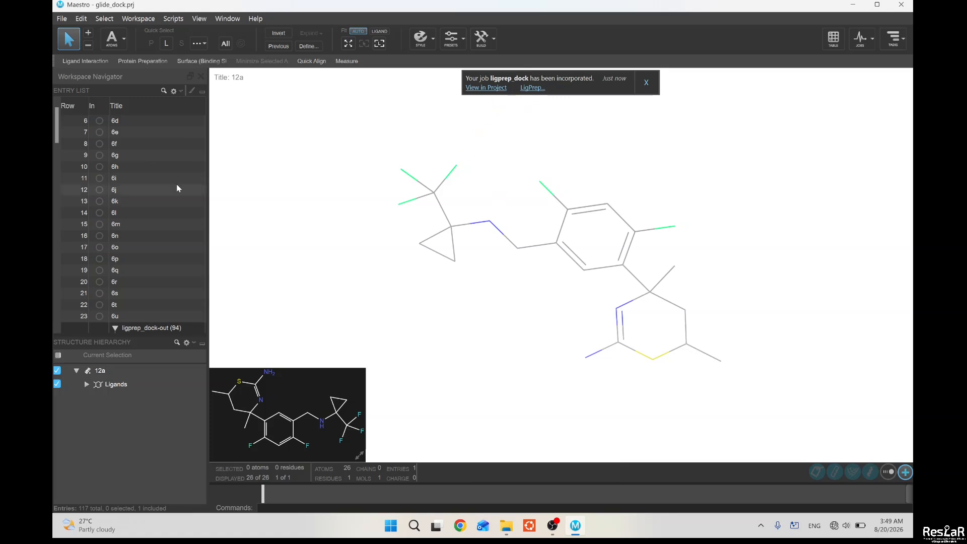
# Examine the entries of the ligprep_dock-out group beneath the original ligands in the entry list
pyautogui.scroll(-4, 146, 208)
pyautogui.scroll(6, 147, 207)
pyautogui.scroll(-4, 148, 209)
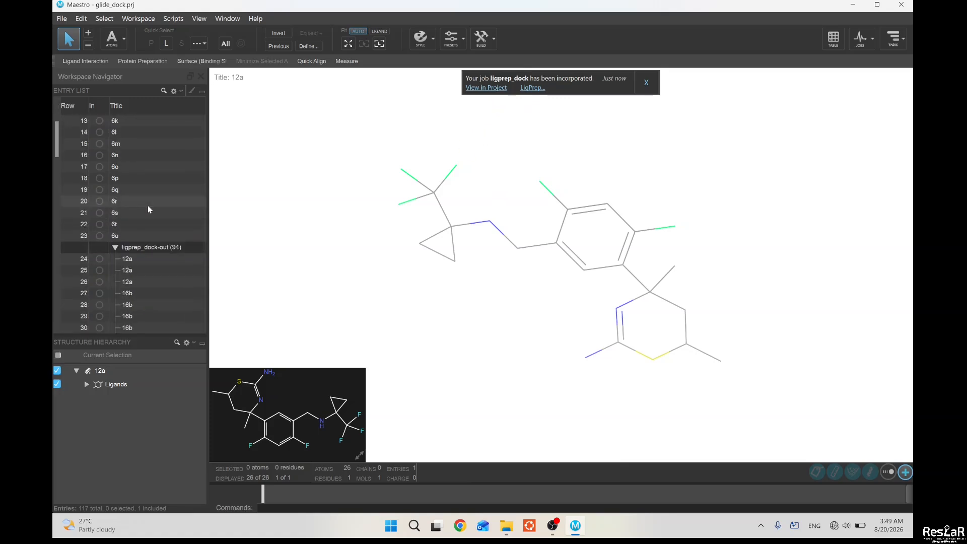
pyautogui.scroll(-1, 148, 209)
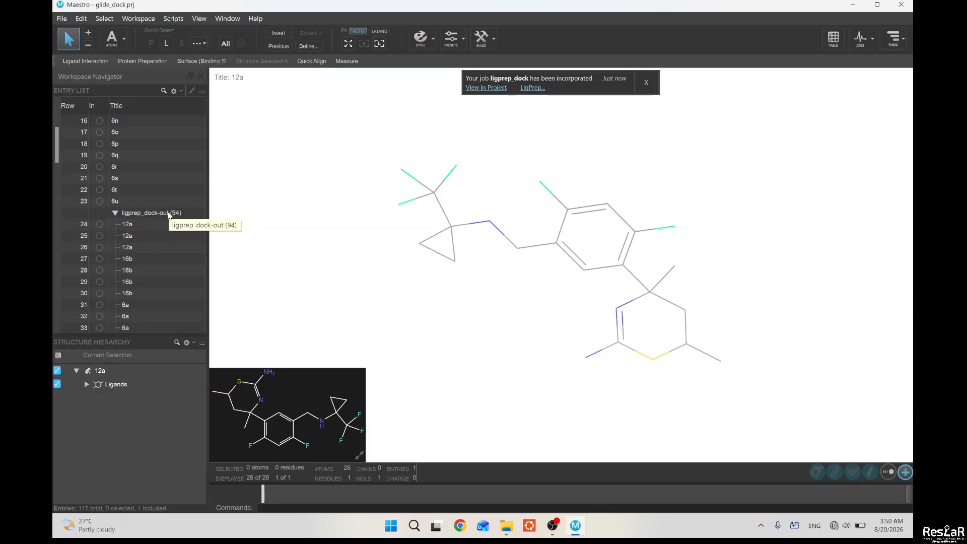
pyautogui.scroll(-20, 167, 229)
pyautogui.scroll(20, 167, 230)
pyautogui.scroll(4, 170, 225)
pyautogui.scroll(-4, 171, 225)
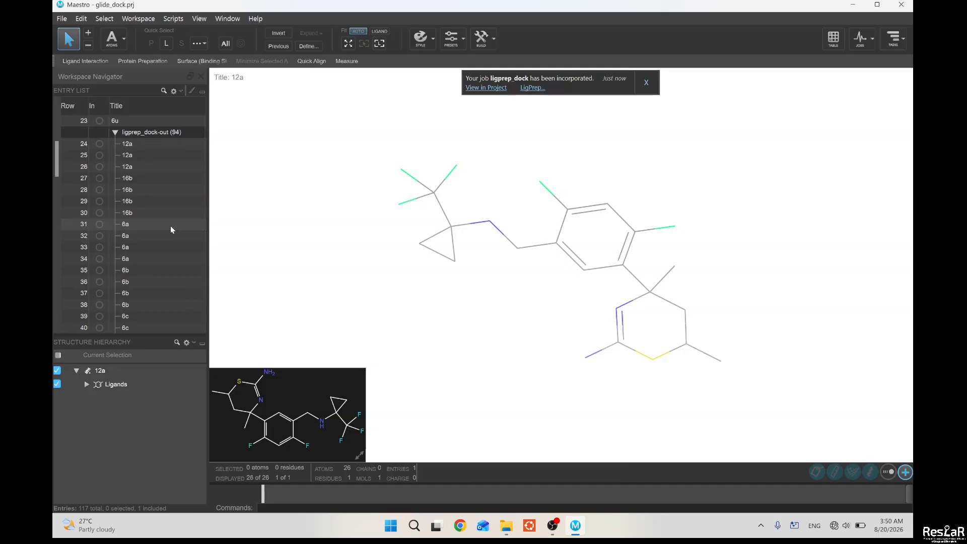
pyautogui.scroll(3, 162, 231)
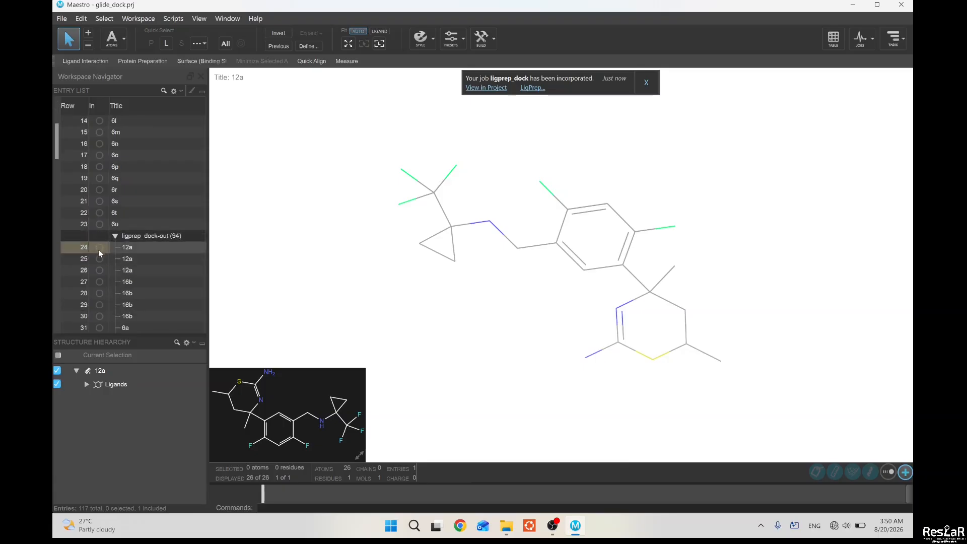
# Examine the prepared 12a and 16b structures in ligprep_dock-out one at a time in the workspace, from row 24 through row 29
pyautogui.click(99, 247)
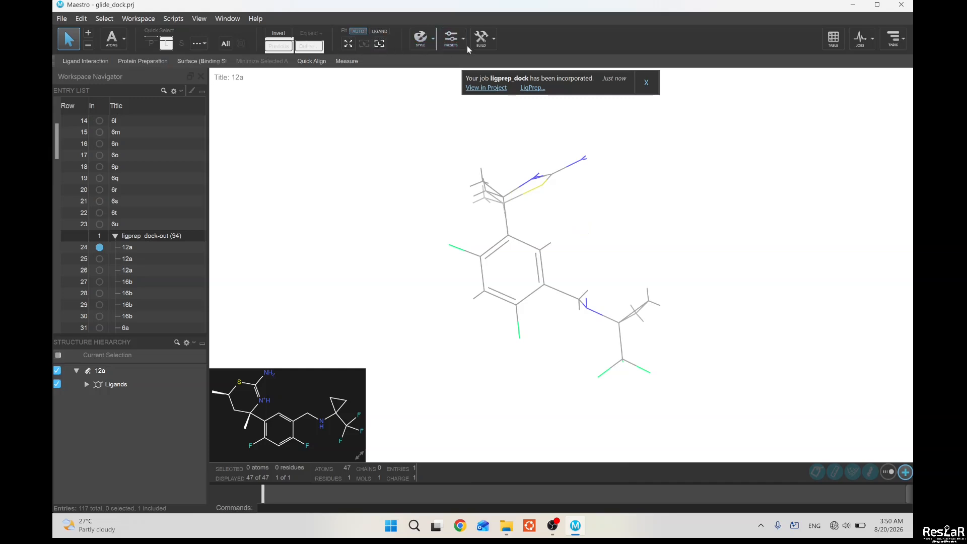
pyautogui.click(646, 82)
pyautogui.moveTo(614, 245); pyautogui.dragTo(616, 319, button='middle')
pyautogui.click(100, 259)
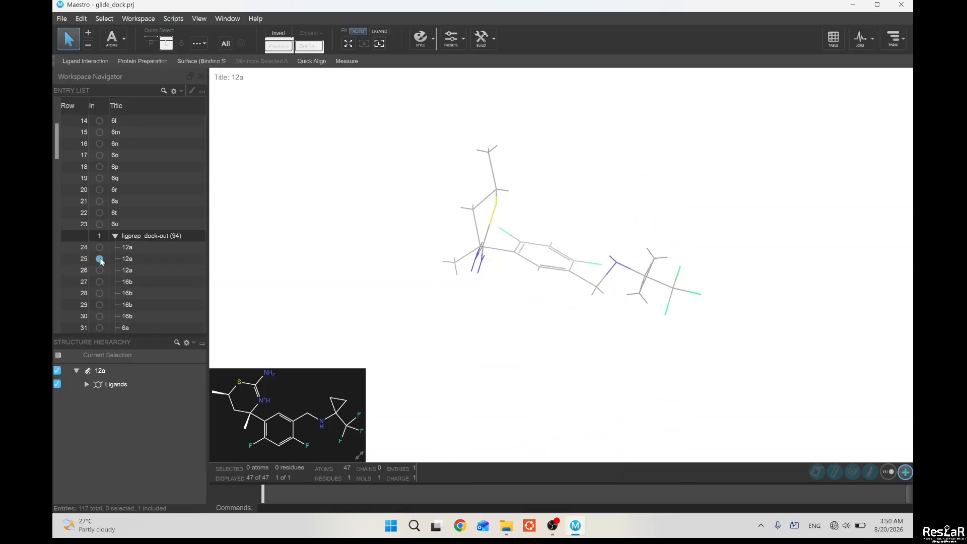
pyautogui.click(100, 271)
pyautogui.click(99, 282)
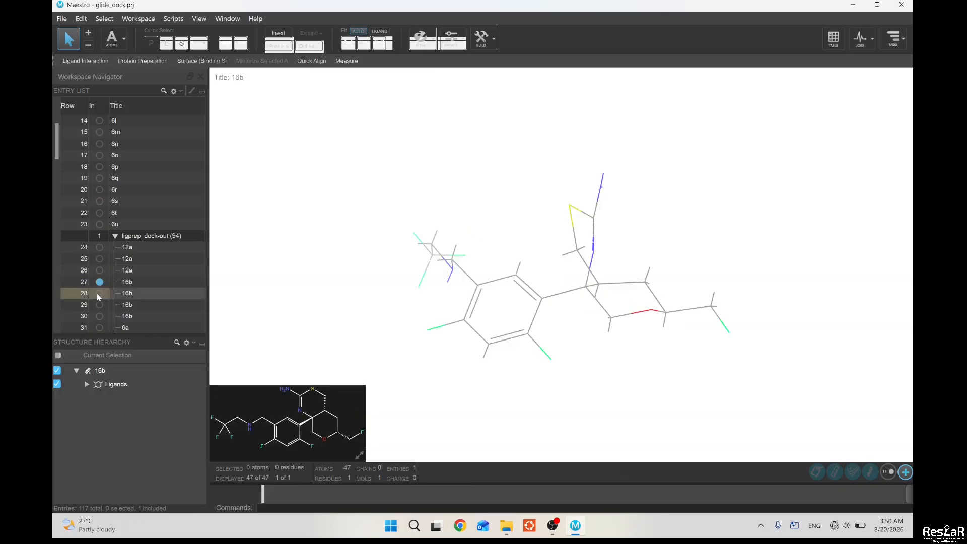
pyautogui.click(99, 293)
pyautogui.click(99, 305)
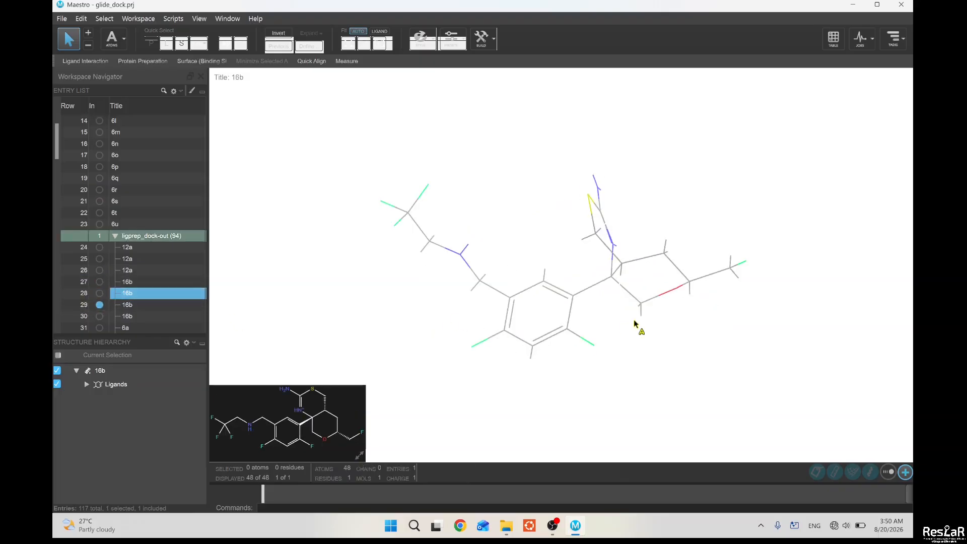
# Examine the prepared 16b structure in row 29 from different angles and look through the neighbouring ligprep_dock-out entries
pyautogui.moveTo(633, 322)
pyautogui.mouseDown(button='middle')
pyautogui.moveTo(598, 296)
pyautogui.moveTo(624, 270)
pyautogui.moveTo(603, 296)
pyautogui.moveTo(644, 300)
pyautogui.moveTo(622, 283)
pyautogui.moveTo(631, 272)
pyautogui.moveTo(629, 313)
pyautogui.mouseUp(button='middle')
pyautogui.moveTo(579, 267); pyautogui.dragTo(612, 244, button='middle')
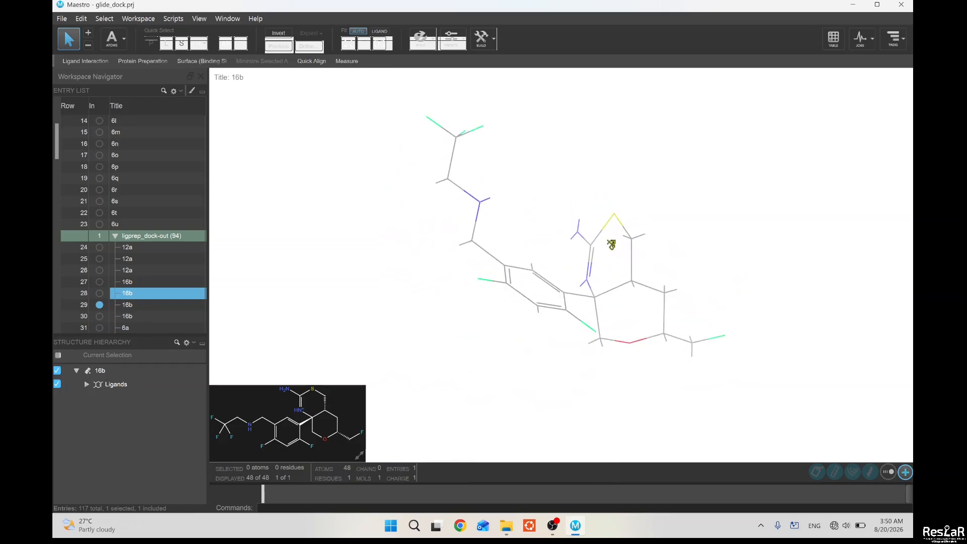
pyautogui.scroll(-2, 134, 258)
pyautogui.scroll(3, 136, 257)
pyautogui.scroll(-5, 137, 255)
pyautogui.scroll(2, 137, 255)
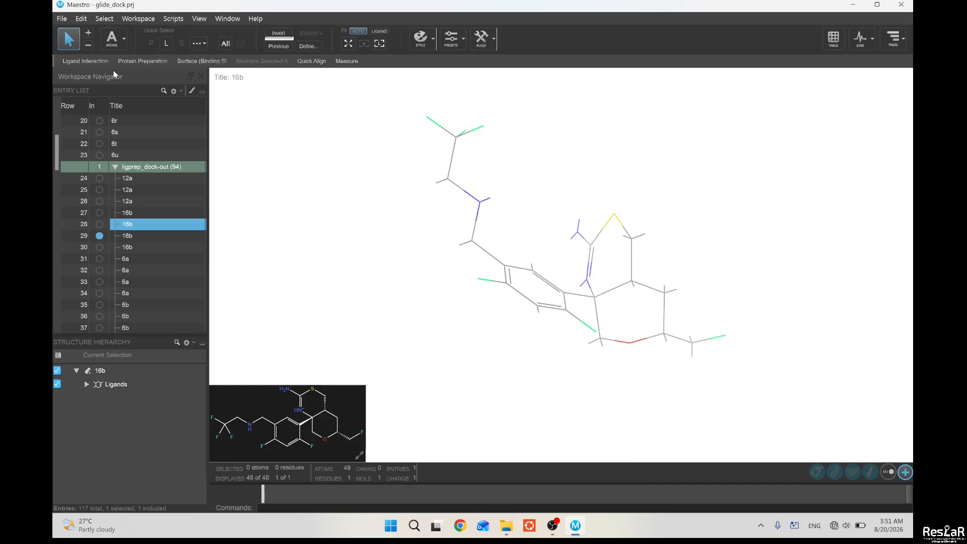
# Try to download the protein structure with PDB ID 1XS7 using Get PDB
pyautogui.click(63, 19)
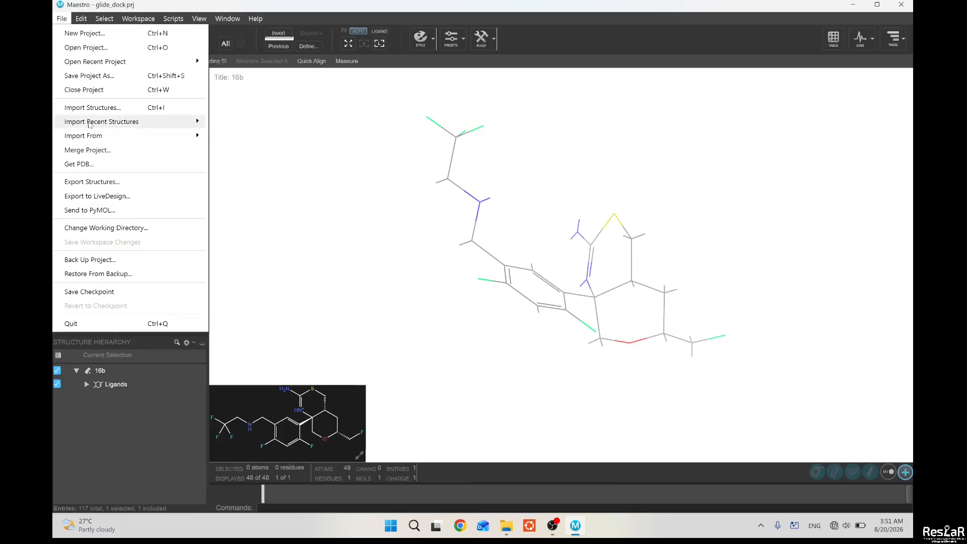
pyautogui.click(79, 164)
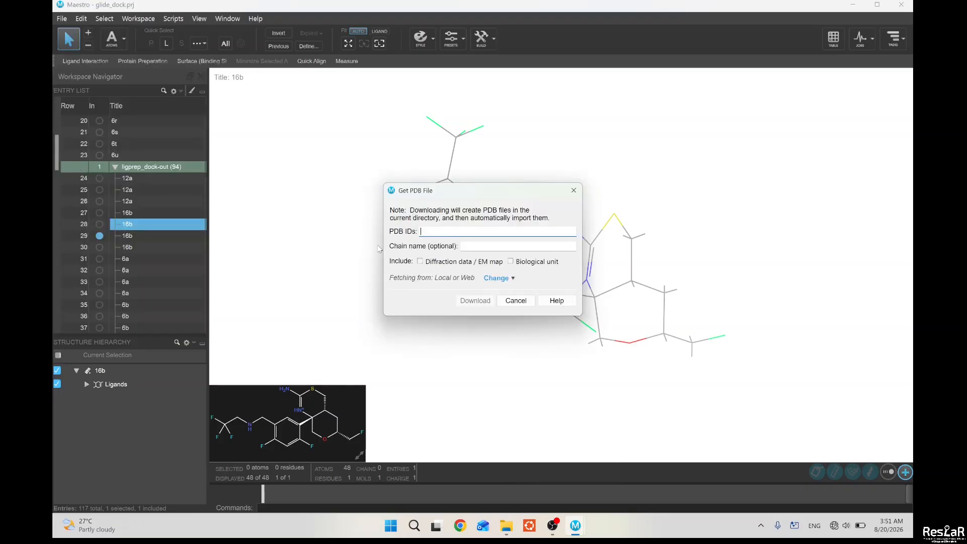
pyautogui.write('1XS7')
pyautogui.click(481, 302)
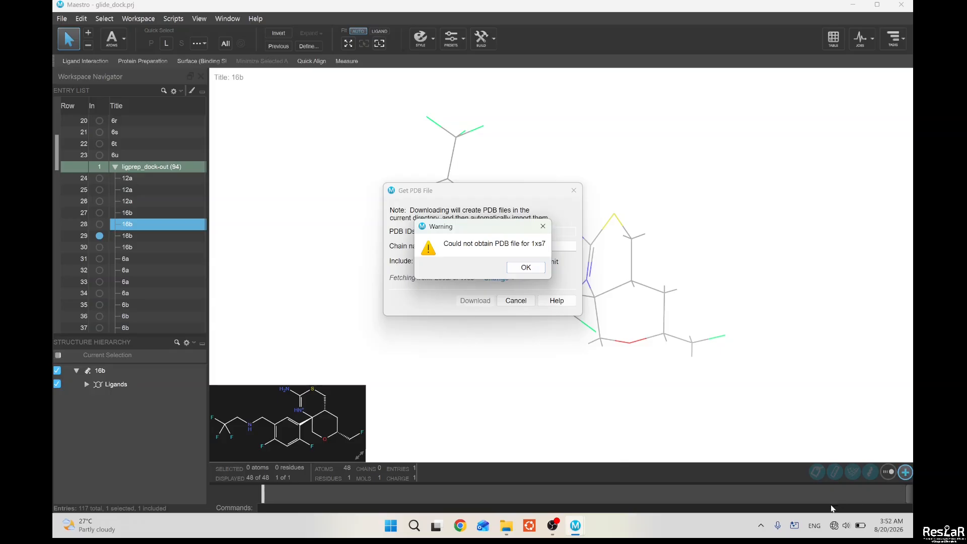
# Turn on the computer's WiFi and connect it to the iPhone network
pyautogui.click(843, 525)
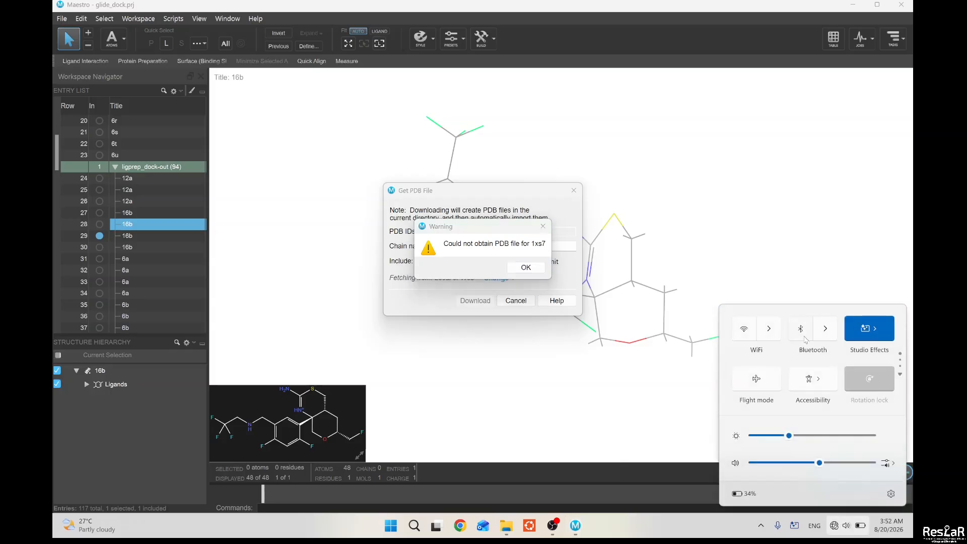
pyautogui.click(752, 333)
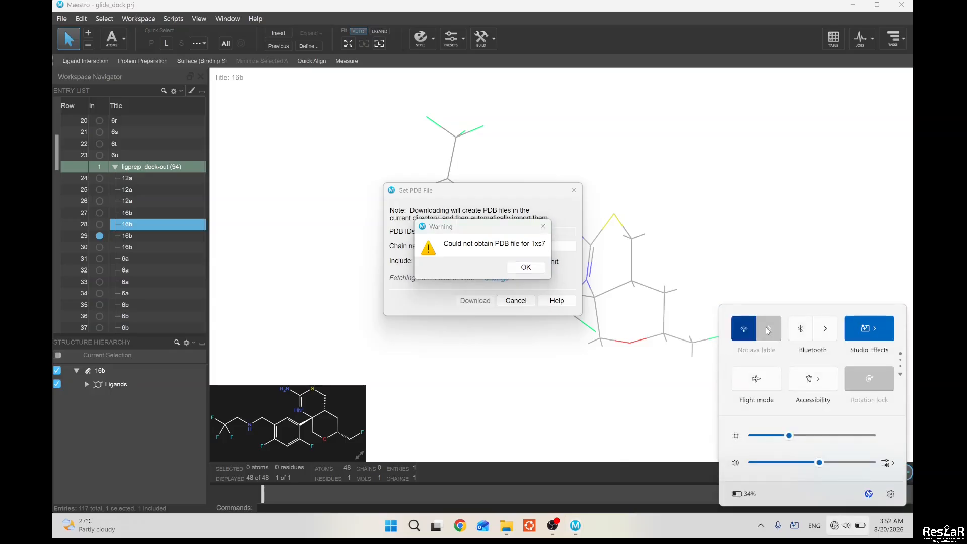
pyautogui.click(775, 330)
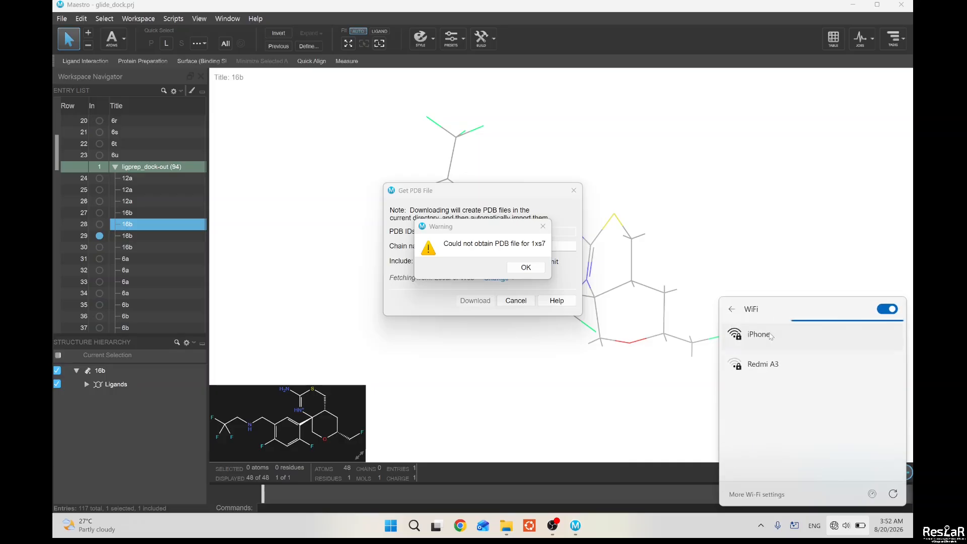
pyautogui.click(774, 333)
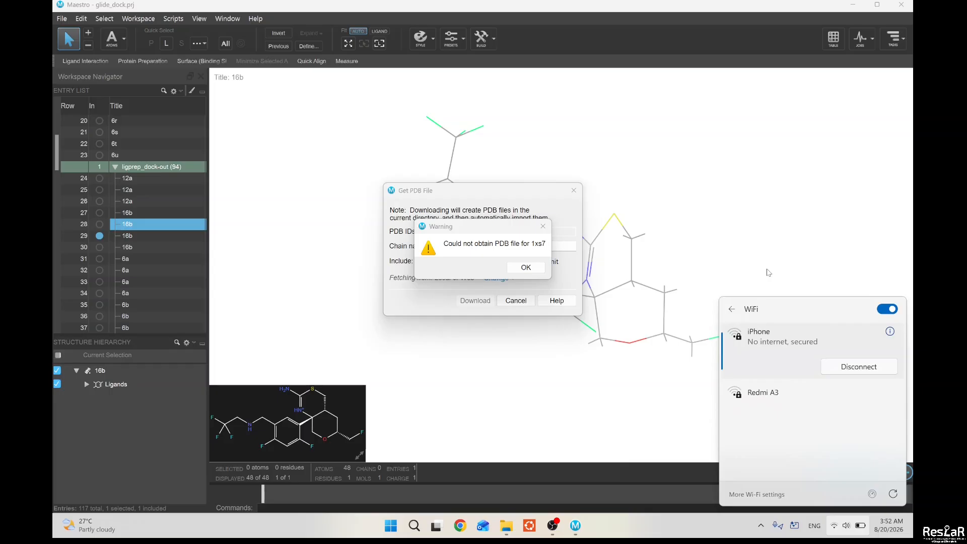
pyautogui.click(643, 497)
# Dismiss the download warning, download 1XS7 again into the project, and close the import notification
pyautogui.click(544, 226)
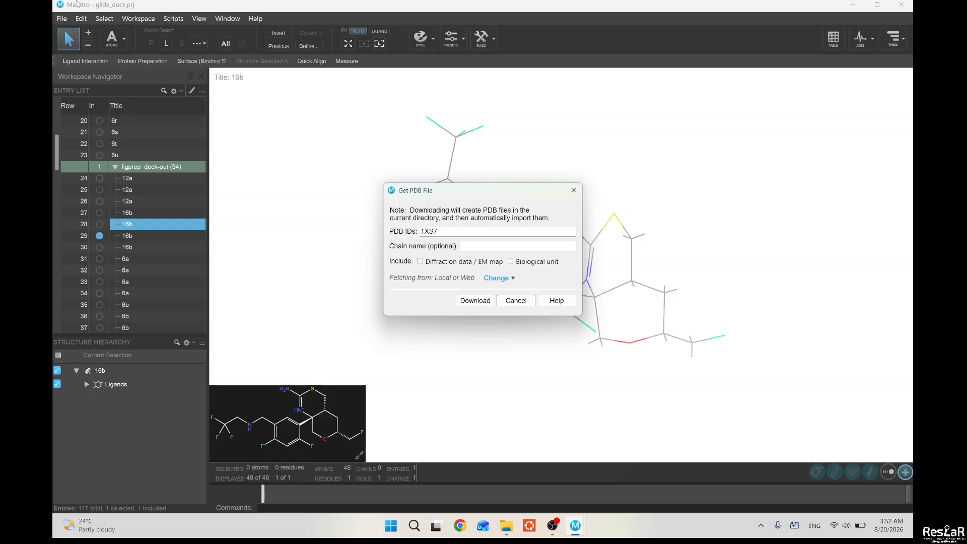
pyautogui.click(486, 303)
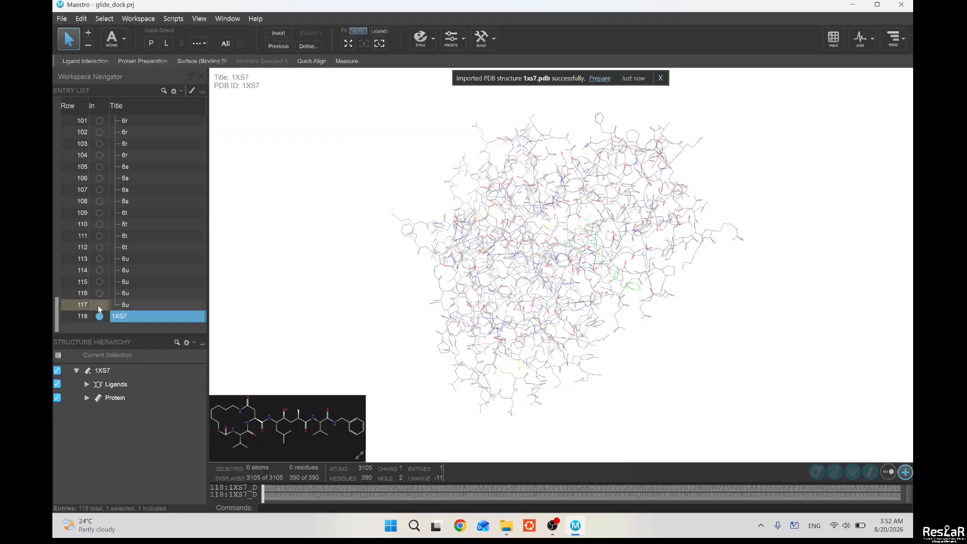
pyautogui.scroll(5, 115, 293)
pyautogui.scroll(16, 115, 292)
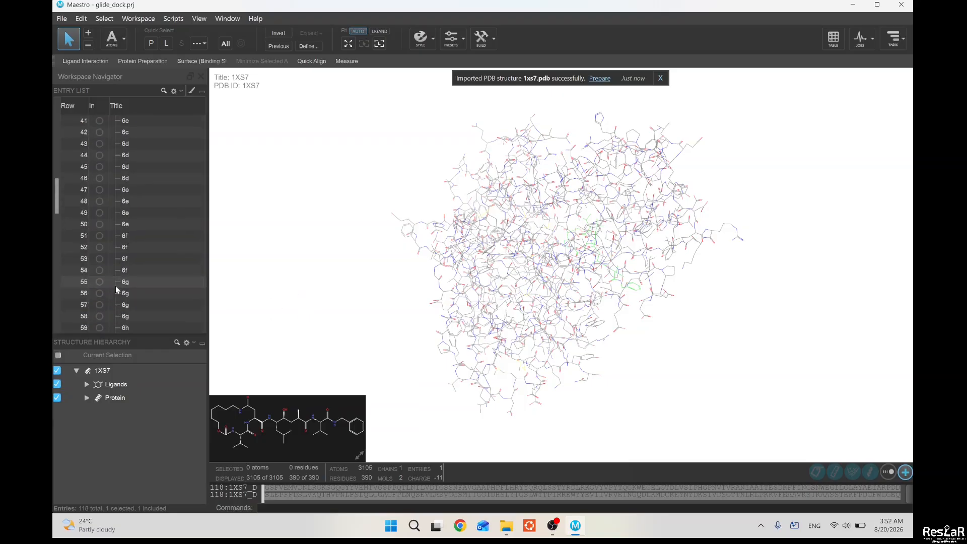
pyautogui.scroll(-20, 119, 291)
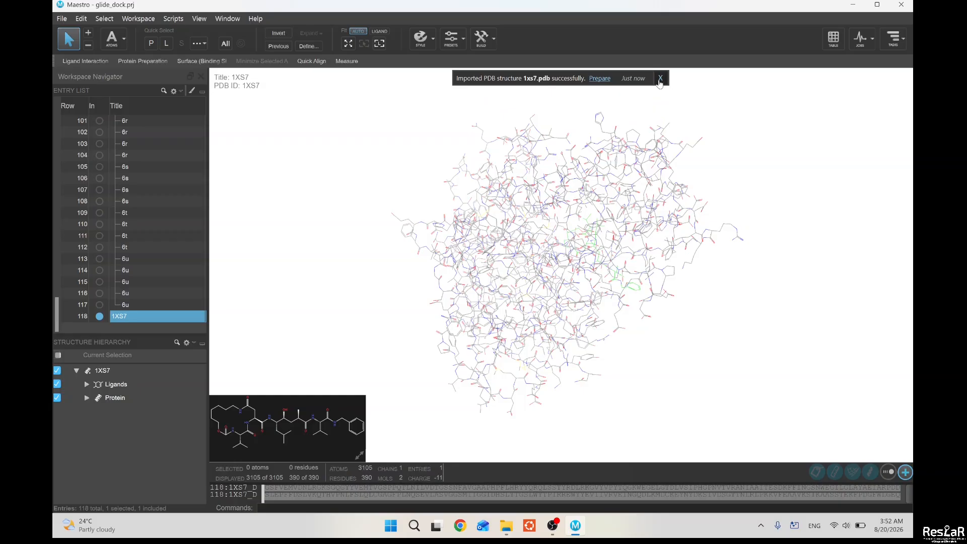
pyautogui.click(660, 79)
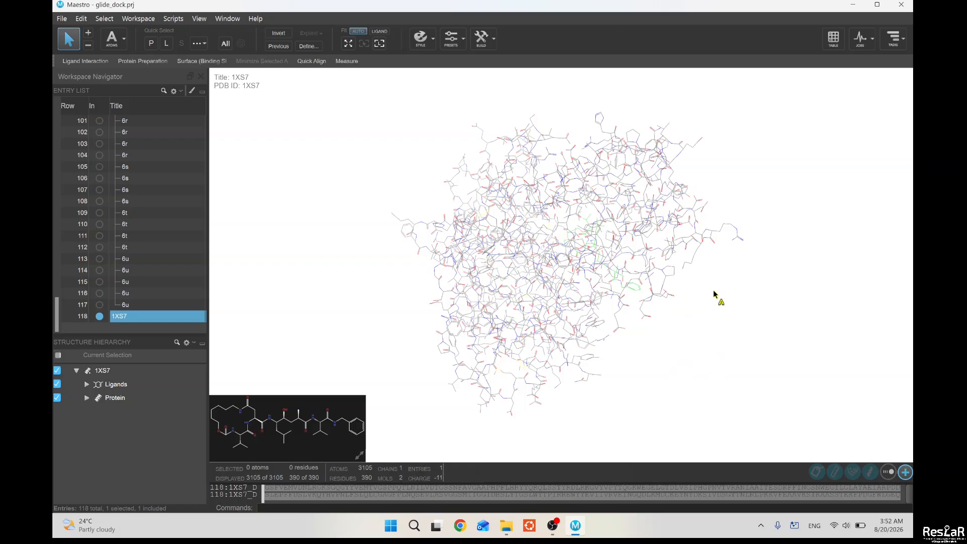
# Examine the imported 1XS7 protein and its bound ligand from different angles and distances
pyautogui.moveTo(706, 283); pyautogui.dragTo(555, 258, button='middle')
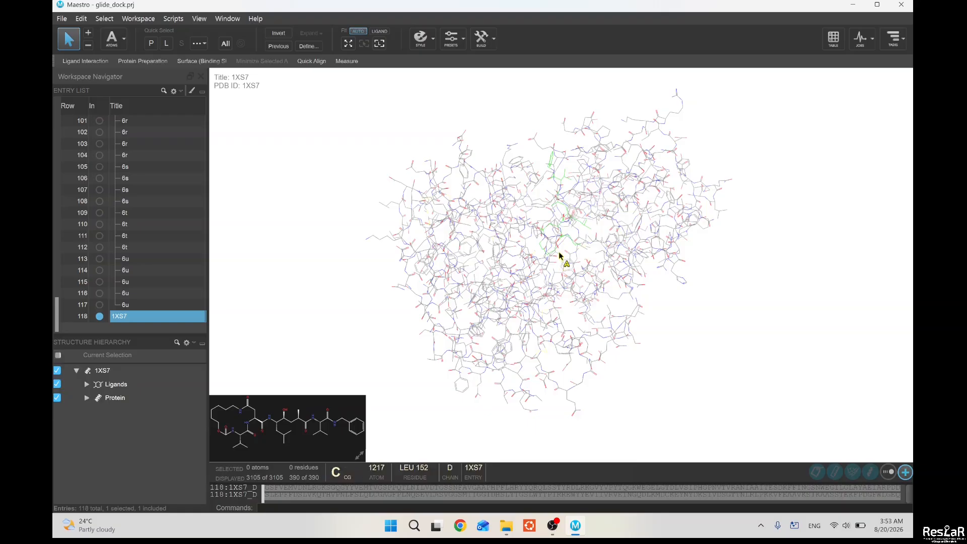
pyautogui.scroll(2, 570, 267)
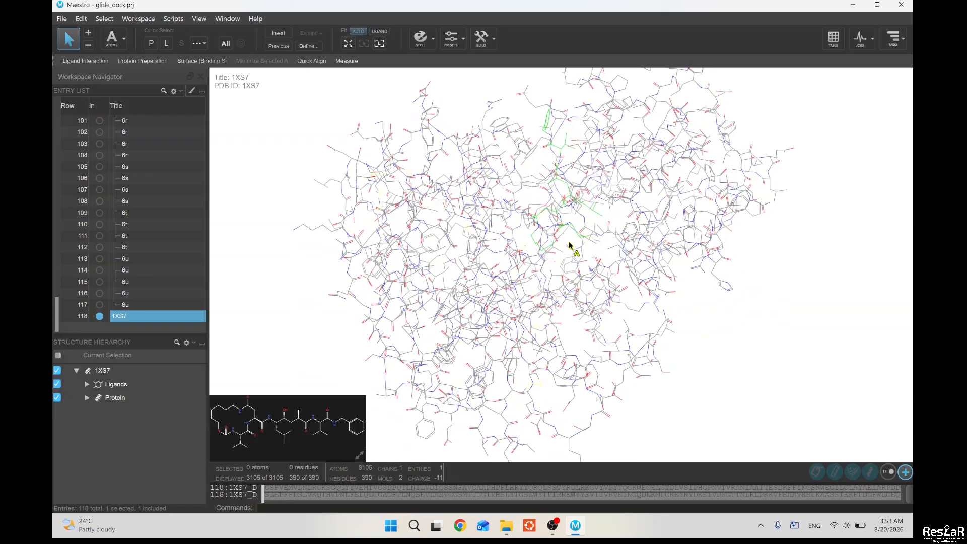
pyautogui.scroll(-2, 570, 245)
pyautogui.scroll(1, 570, 244)
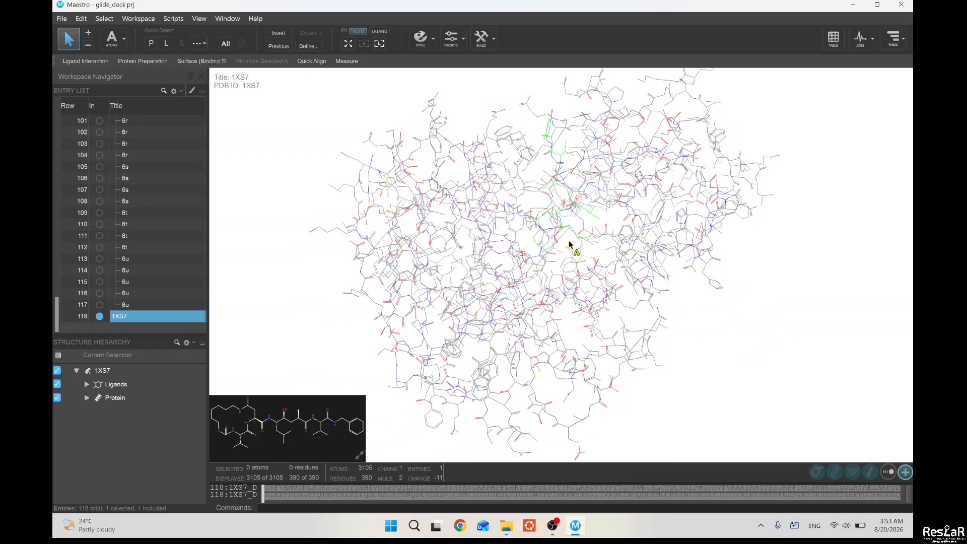
pyautogui.scroll(-2, 570, 245)
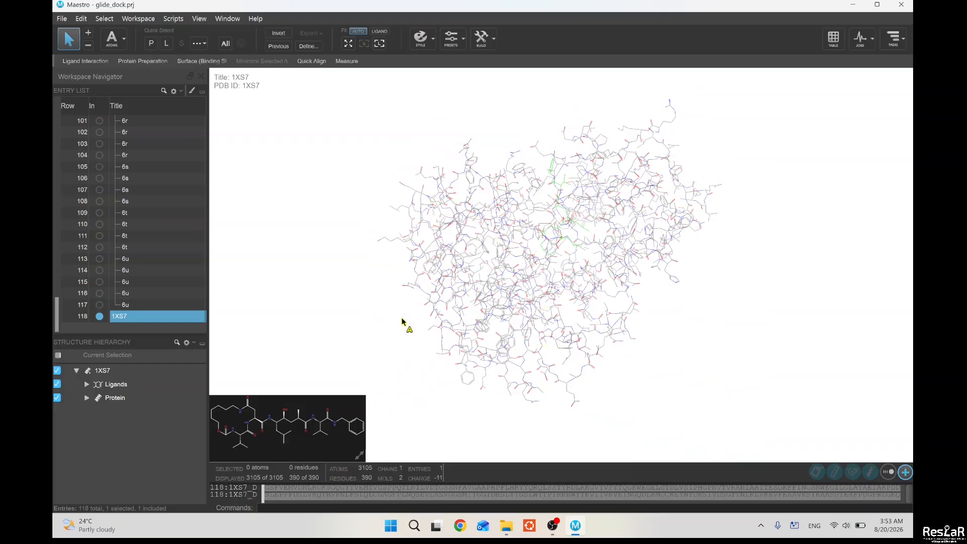
pyautogui.moveTo(411, 305); pyautogui.dragTo(544, 268, button='middle')
pyautogui.scroll(3, 566, 240)
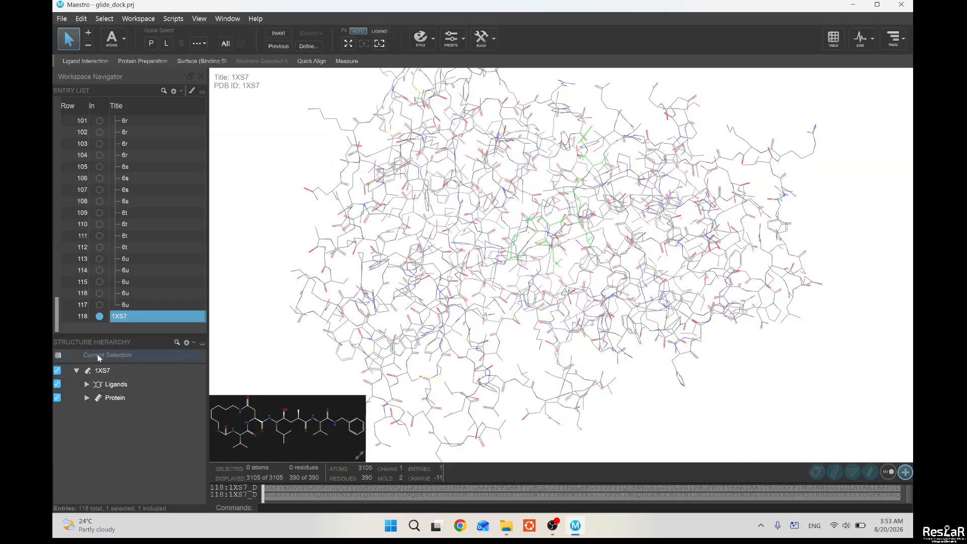
# Select the ligand D: MMI 386 within 1XS7, show it in ball-and-stick style, and clear the selection
pyautogui.click(87, 398)
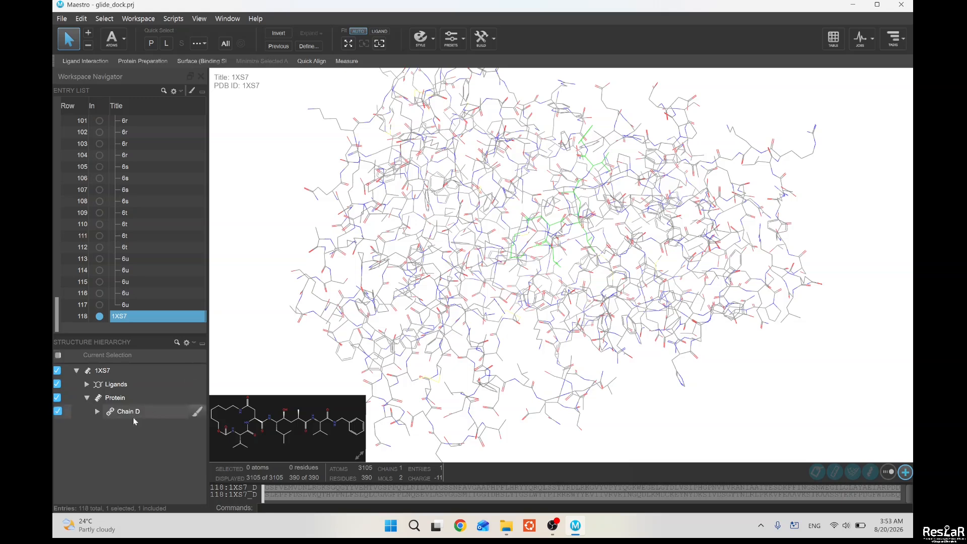
pyautogui.click(87, 384)
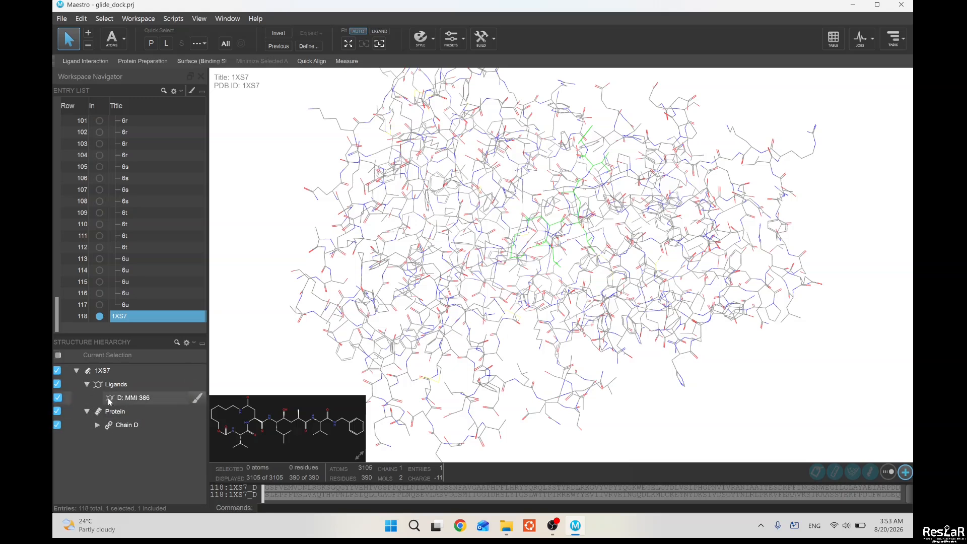
pyautogui.click(137, 398)
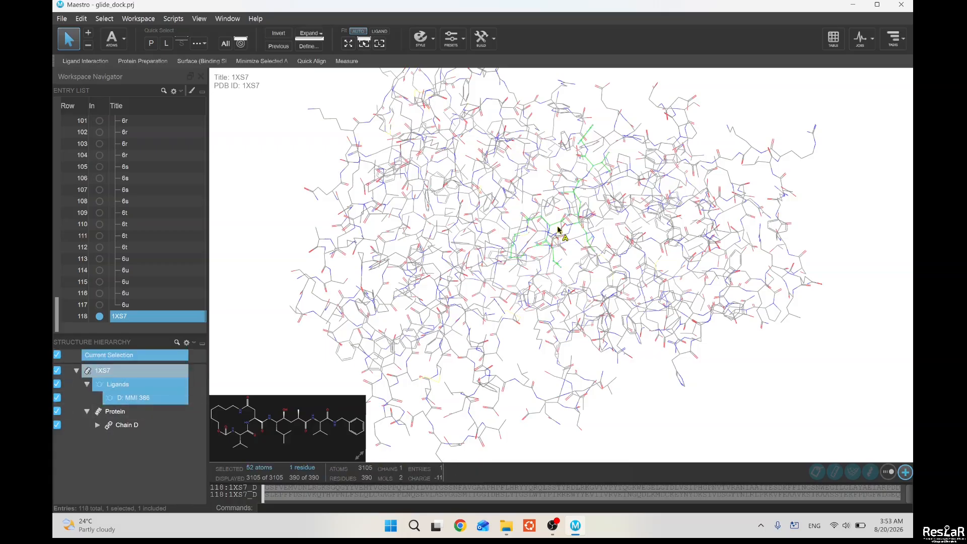
pyautogui.click(426, 46)
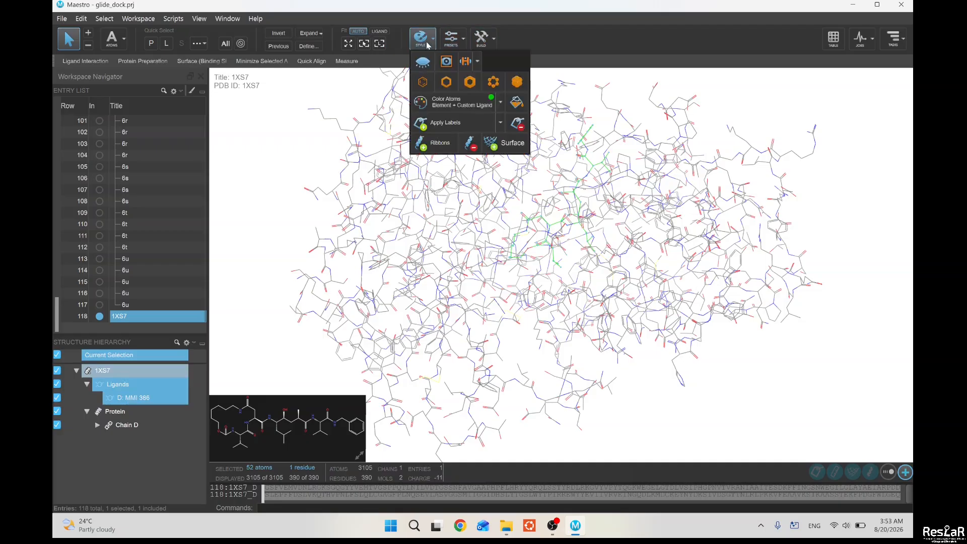
pyautogui.click(493, 83)
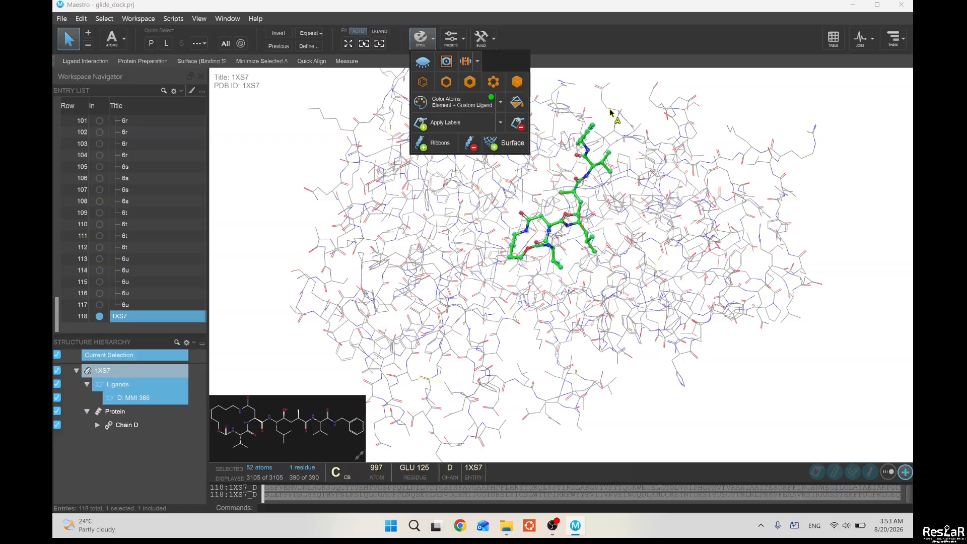
pyautogui.click(625, 81)
pyautogui.moveTo(603, 121); pyautogui.dragTo(615, 151, button='middle')
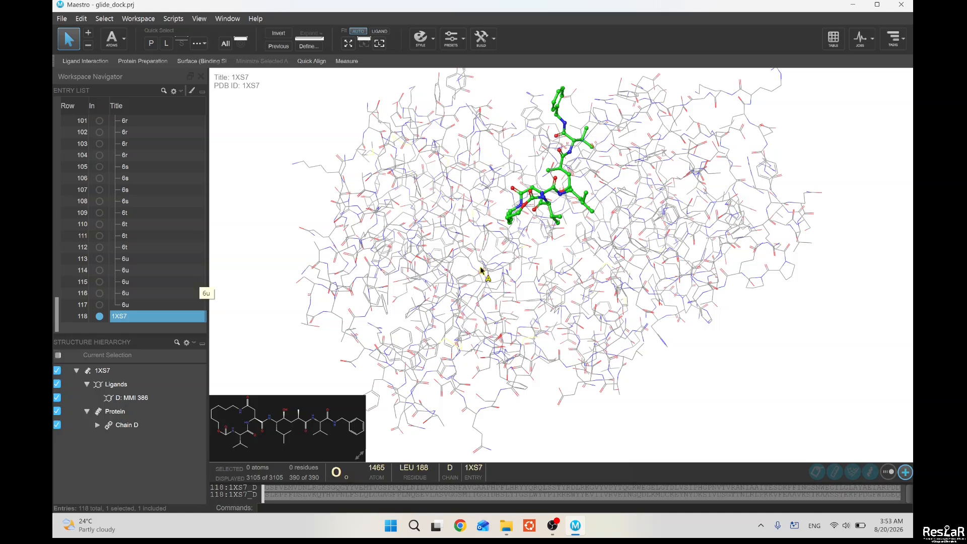
# Search the tasks for "protei" and open the Protein Preparation Workflow for the included 1XS7 entry
pyautogui.click(899, 42)
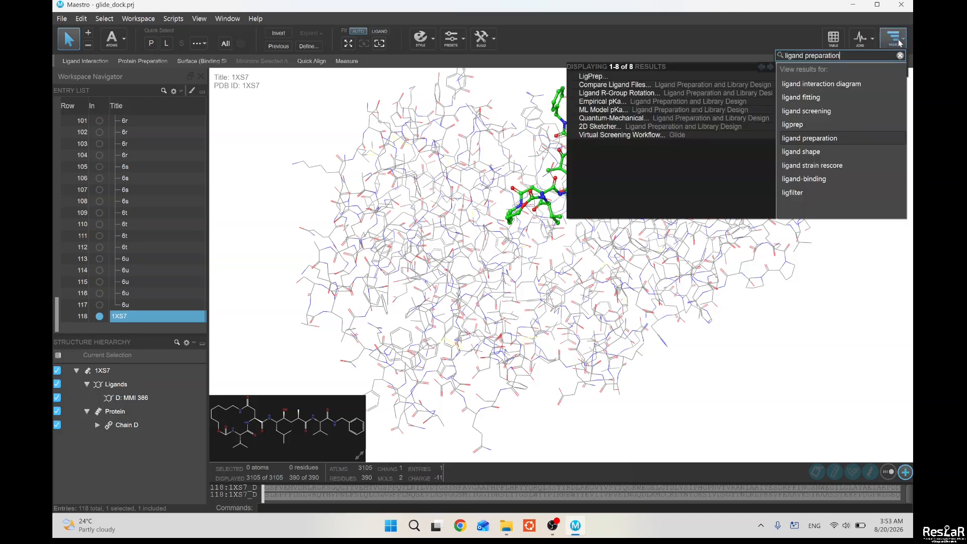
pyautogui.moveTo(874, 58); pyautogui.dragTo(774, 59)
pyautogui.write('protei')
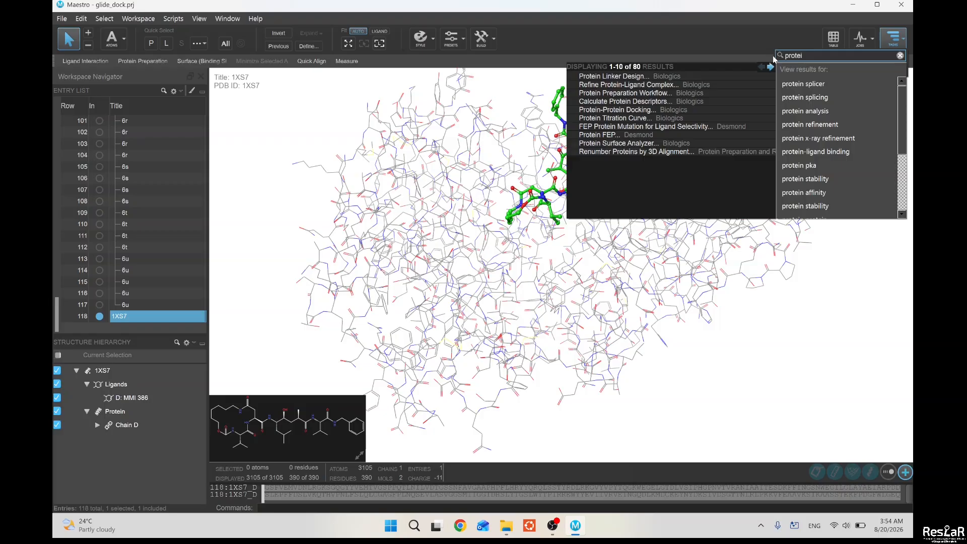
pyautogui.click(718, 94)
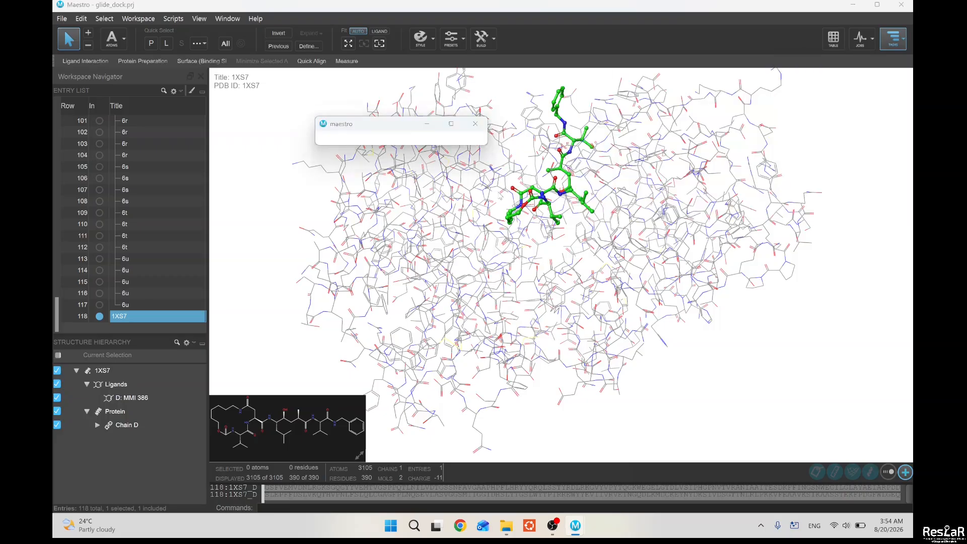
pyautogui.moveTo(595, 214); pyautogui.dragTo(451, 108)
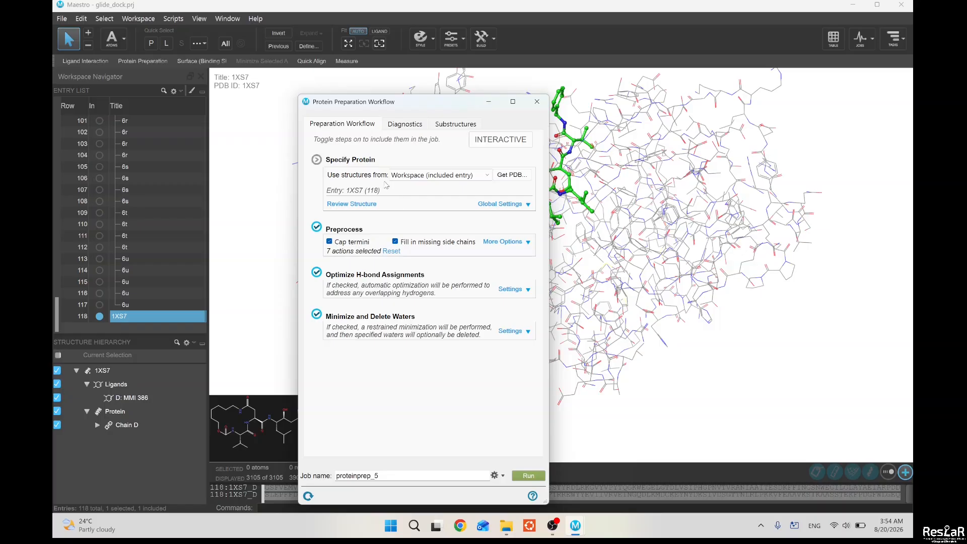
# Keep Workspace (included entry) as the protein source and set the global simulation pH to 7
pyautogui.click(481, 176)
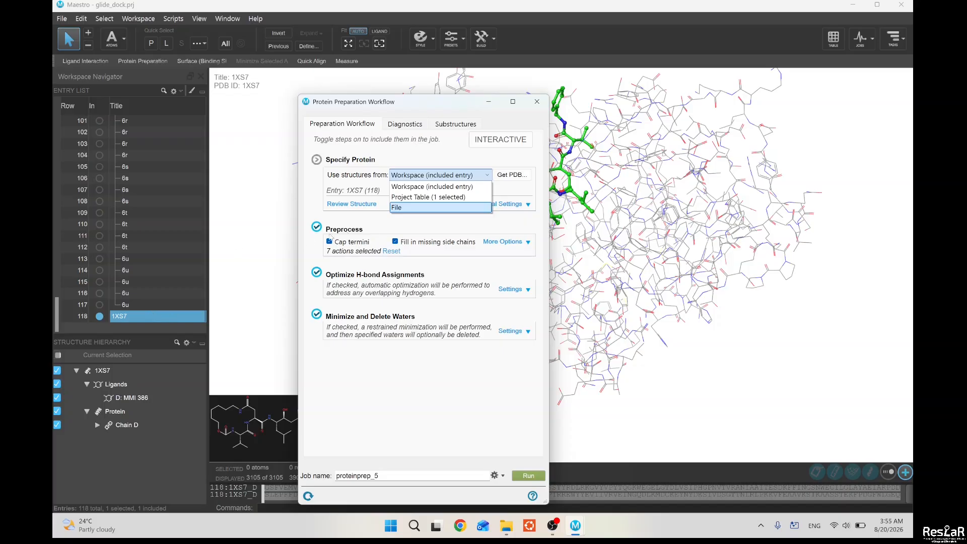
pyautogui.click(407, 174)
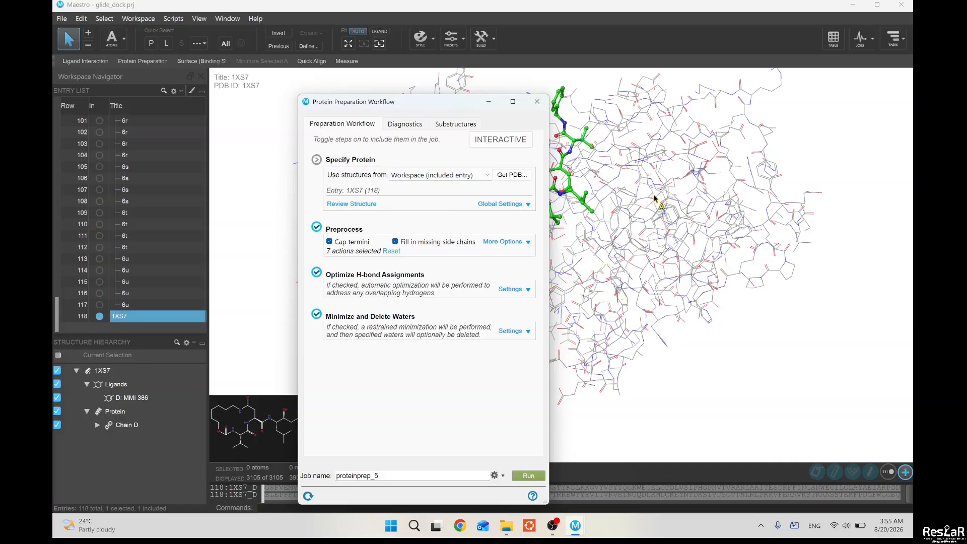
pyautogui.click(529, 205)
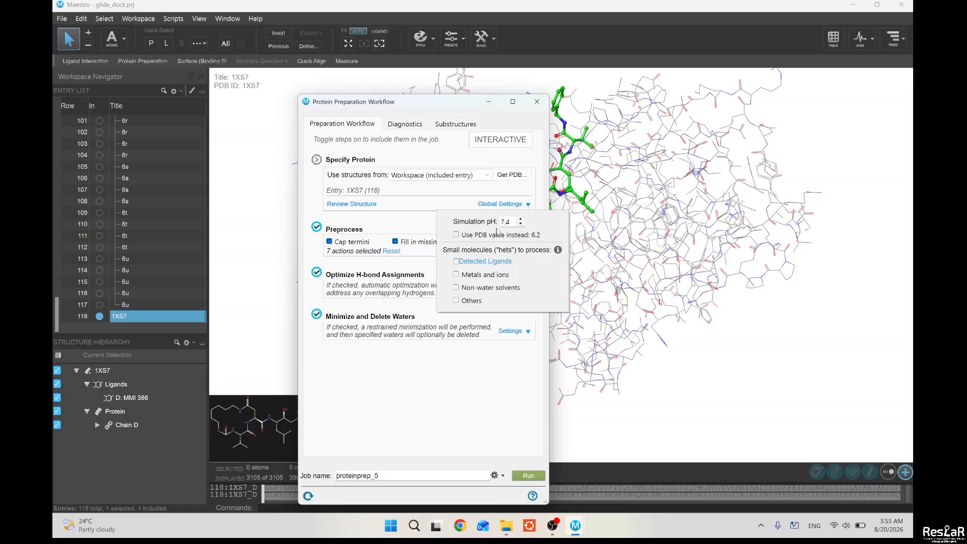
pyautogui.click(512, 222)
pyautogui.press('BackSpace')
pyautogui.write('0')
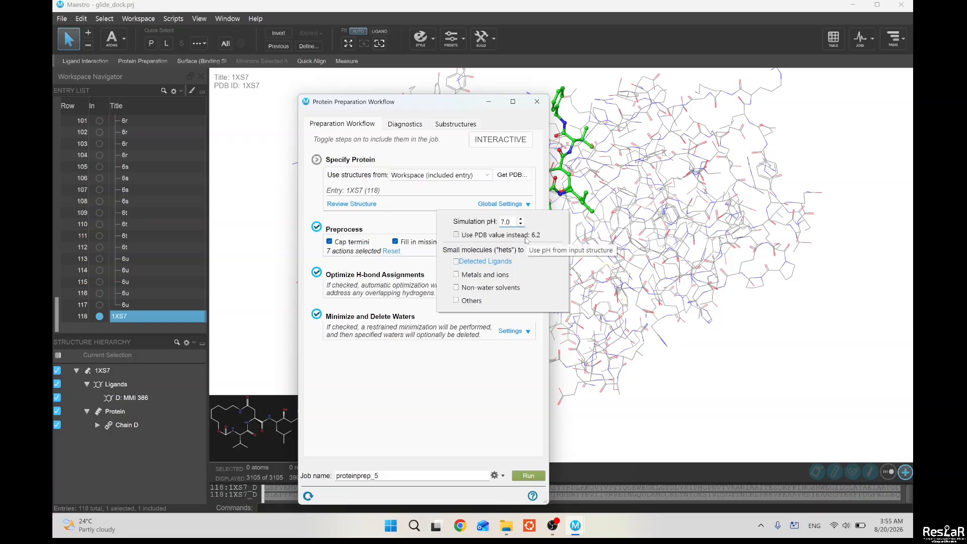
pyautogui.press('BackSpace')
pyautogui.press('BackSpace')
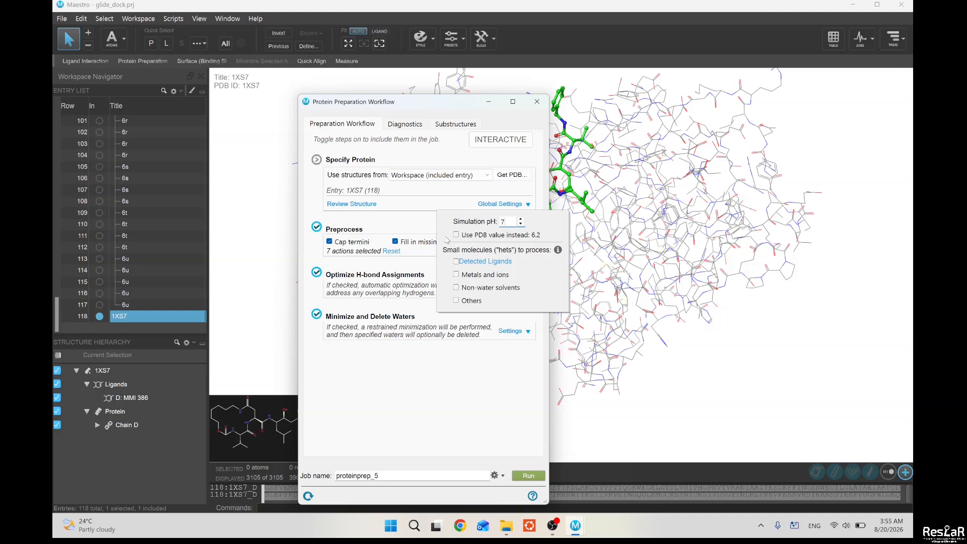
# Toggle the use of the PDB pH value and the processing of detected ligands in the global settings
pyautogui.click(458, 236)
pyautogui.click(456, 263)
pyautogui.click(373, 220)
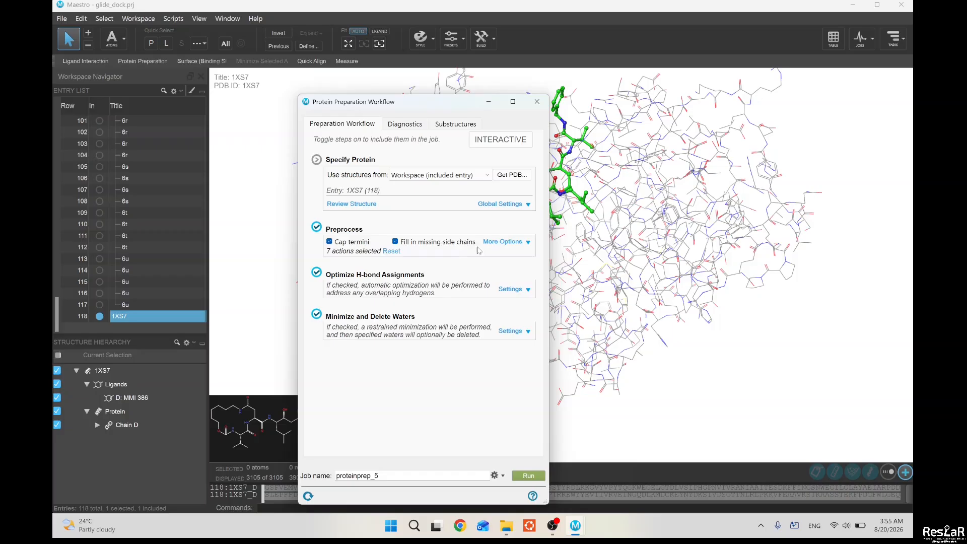
# Review the additional preprocessing options, the H-bond optimization settings, and the minimization and water deletion settings
pyautogui.click(525, 243)
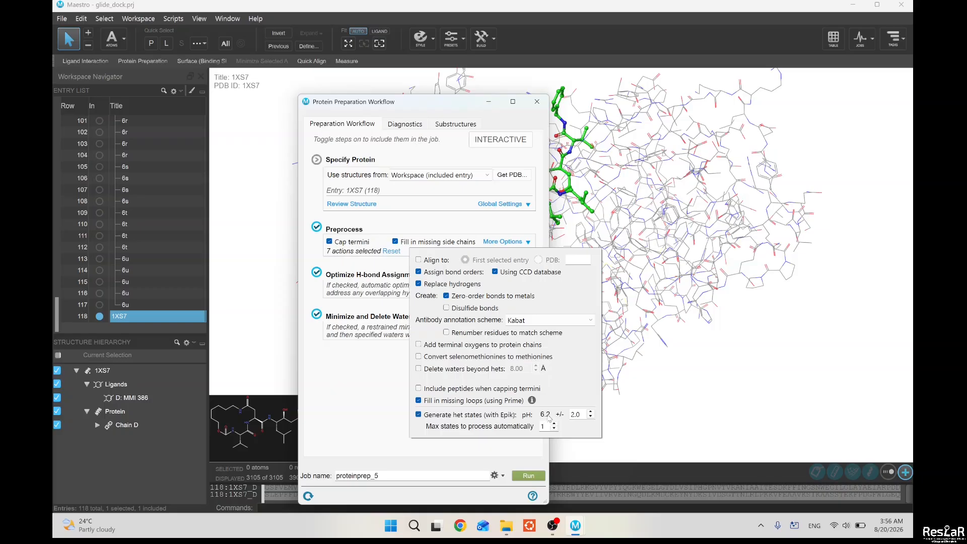
pyautogui.click(318, 253)
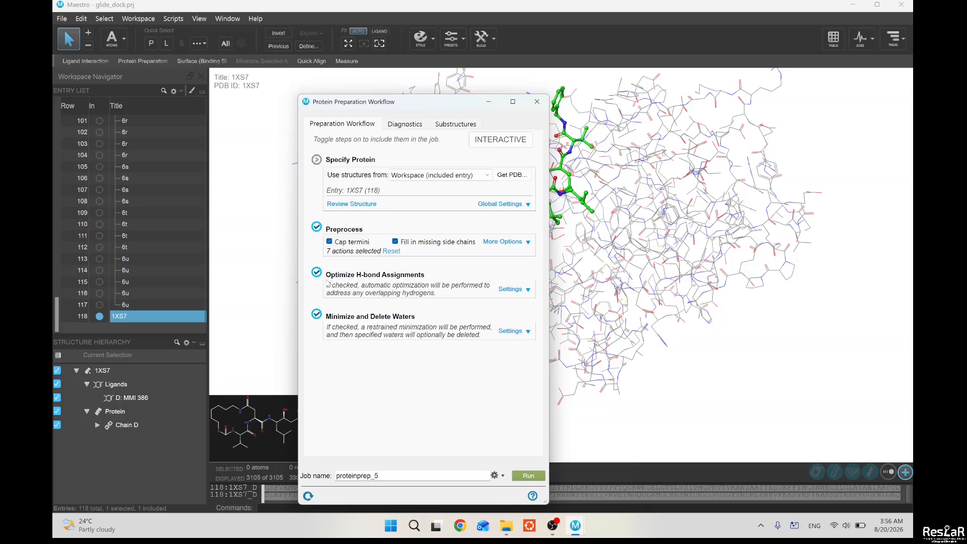
pyautogui.click(525, 291)
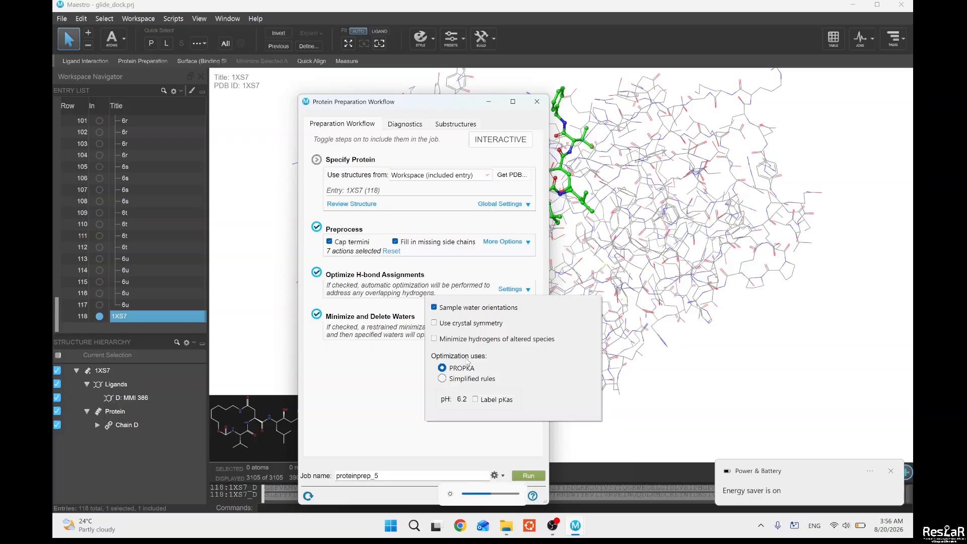
pyautogui.click(408, 370)
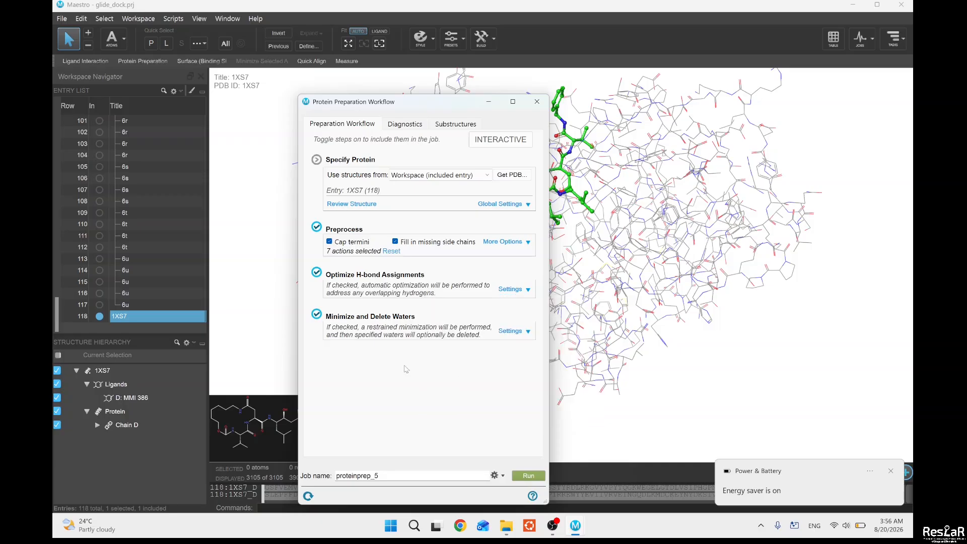
pyautogui.click(527, 335)
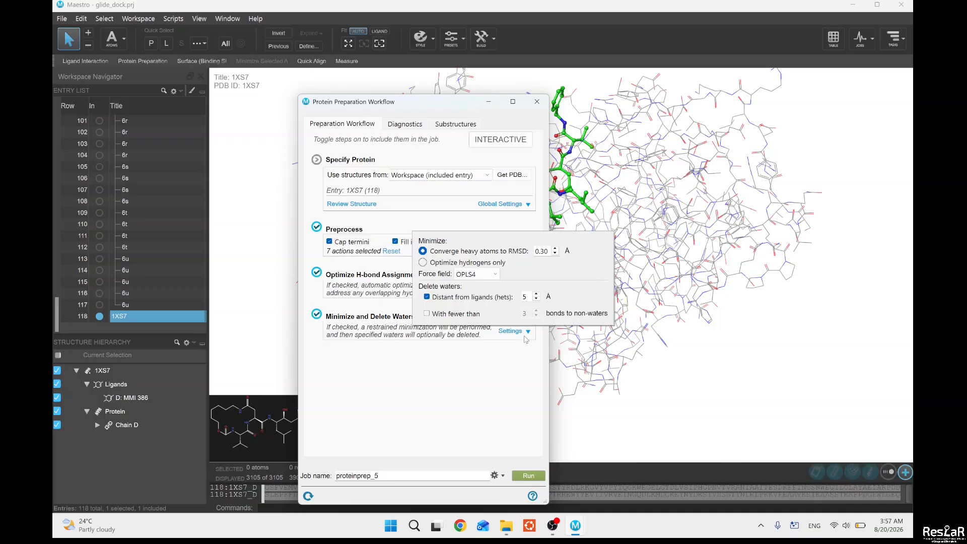
pyautogui.click(487, 274)
pyautogui.click(488, 277)
pyautogui.click(461, 368)
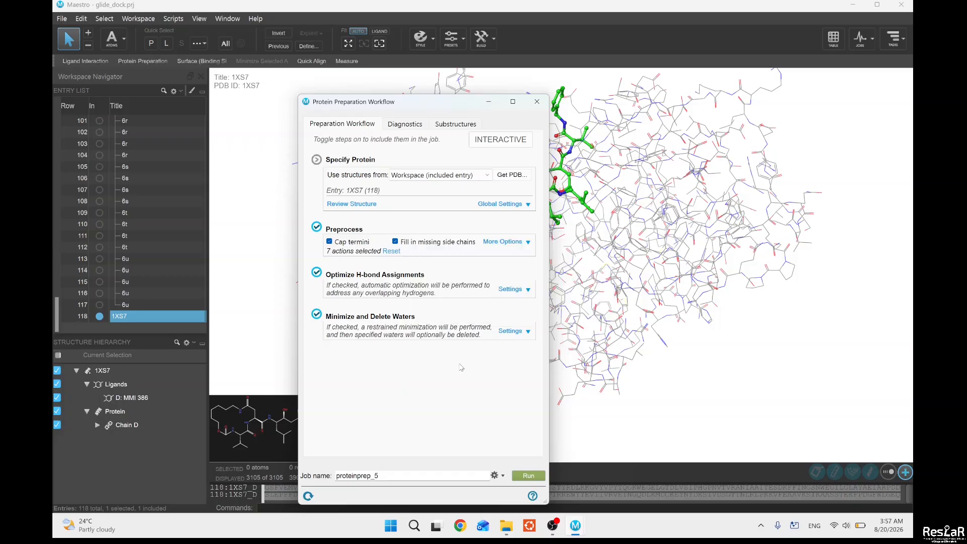
# Name the protein preparation job proteinprep_dock in the job settings
pyautogui.click(495, 475)
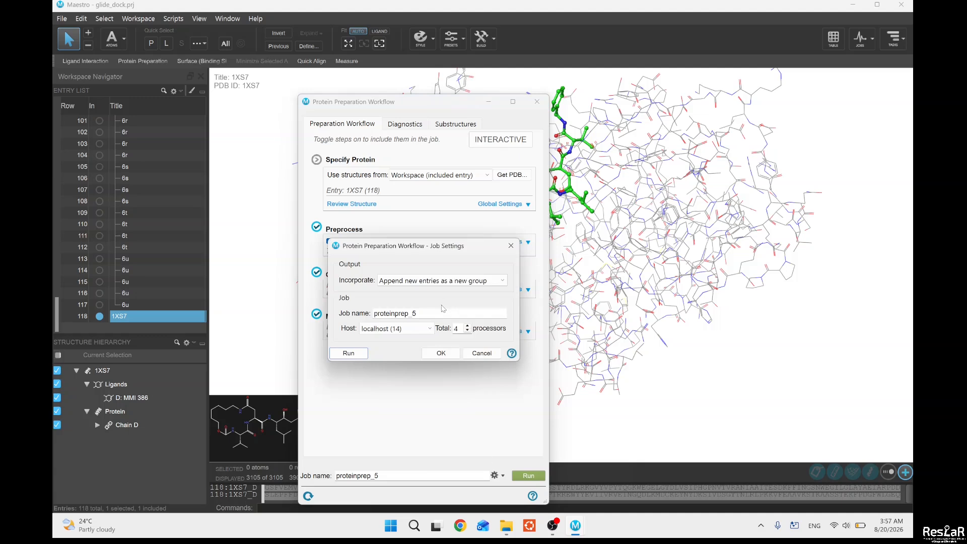
pyautogui.click(422, 312)
pyautogui.press('BackSpace')
pyautogui.write('dock')
pyautogui.click(429, 356)
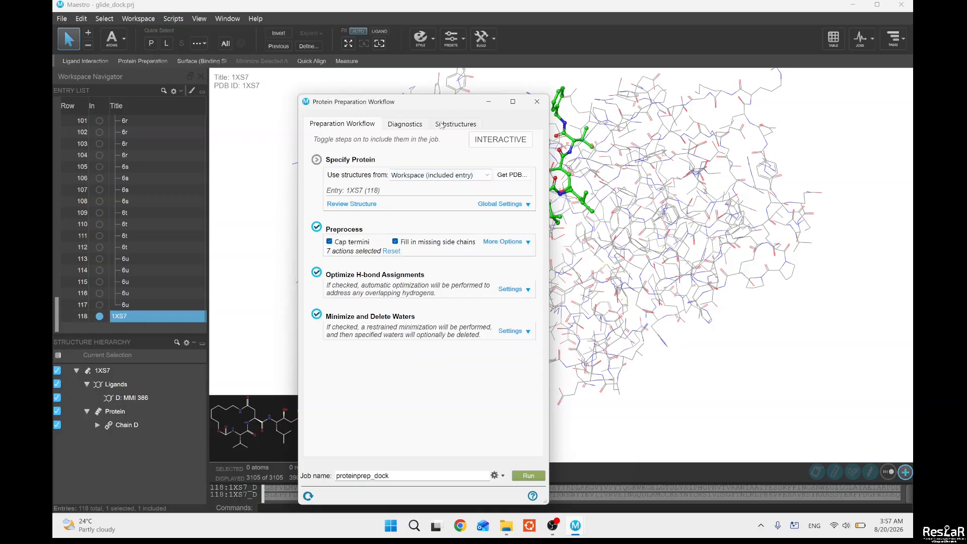
# Examine the analysis region choices of the Protein Reliability Report from the diagnostics, and close the report without running it
pyautogui.click(411, 127)
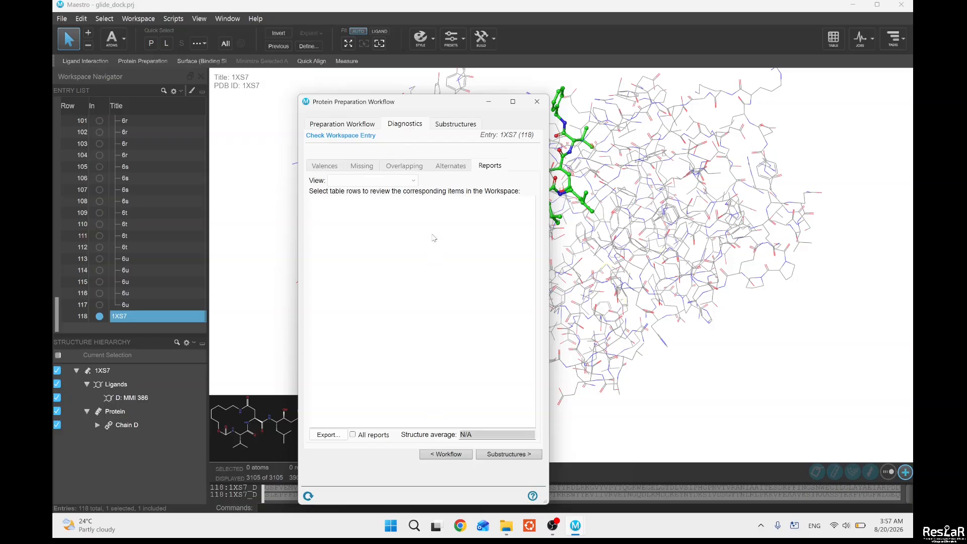
pyautogui.click(413, 182)
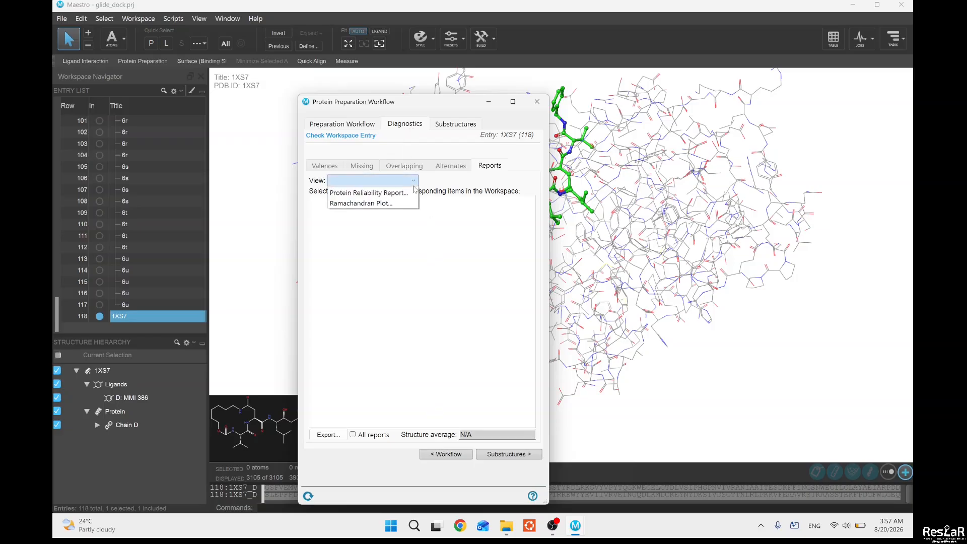
pyautogui.click(406, 193)
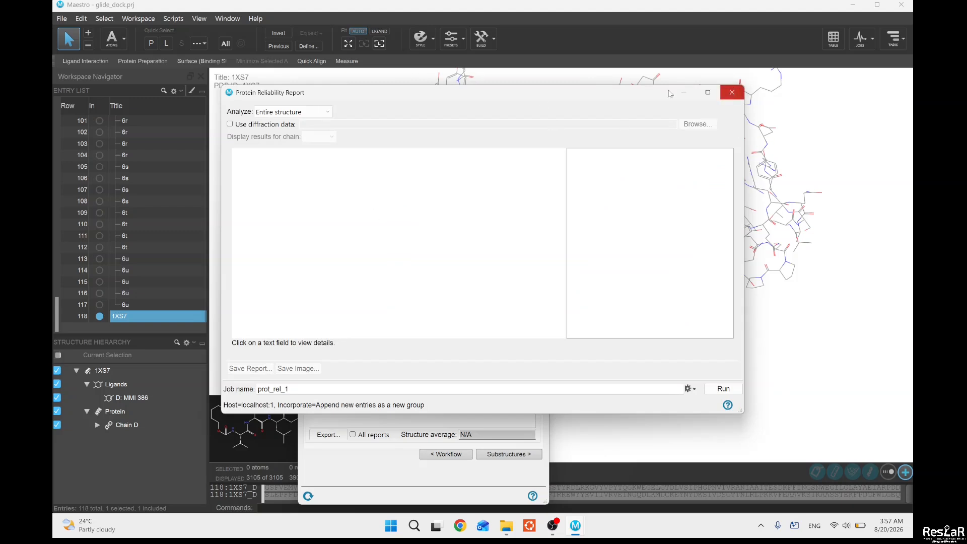
pyautogui.click(310, 113)
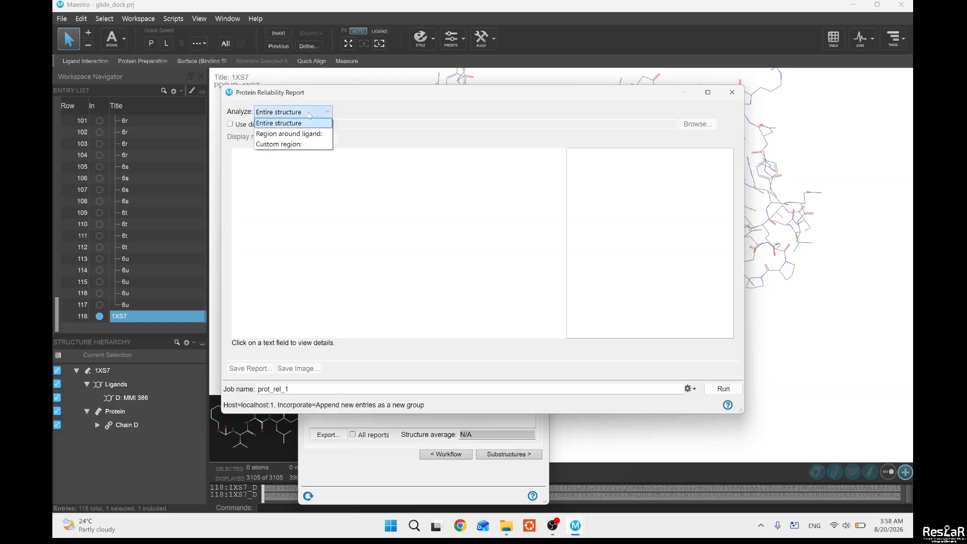
pyautogui.click(302, 134)
pyautogui.click(316, 114)
pyautogui.click(304, 141)
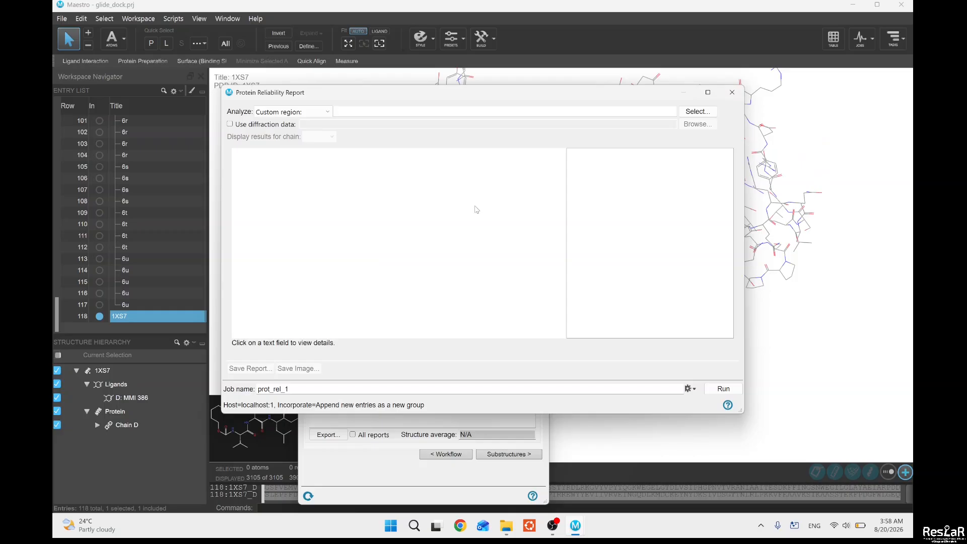
pyautogui.click(733, 95)
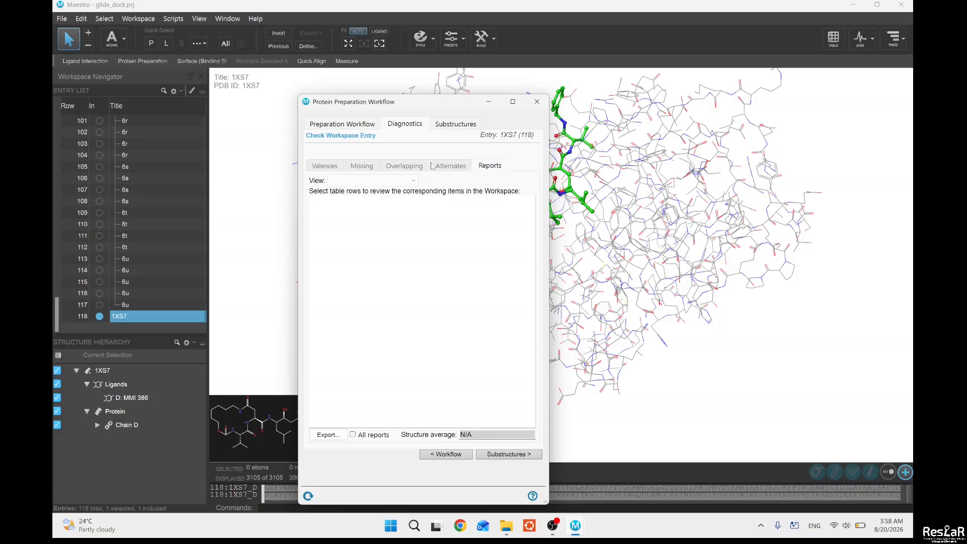
# Check the substructures view, return to the preparation workflow, run the proteinprep_dock job and dismiss its completion notice
pyautogui.click(463, 126)
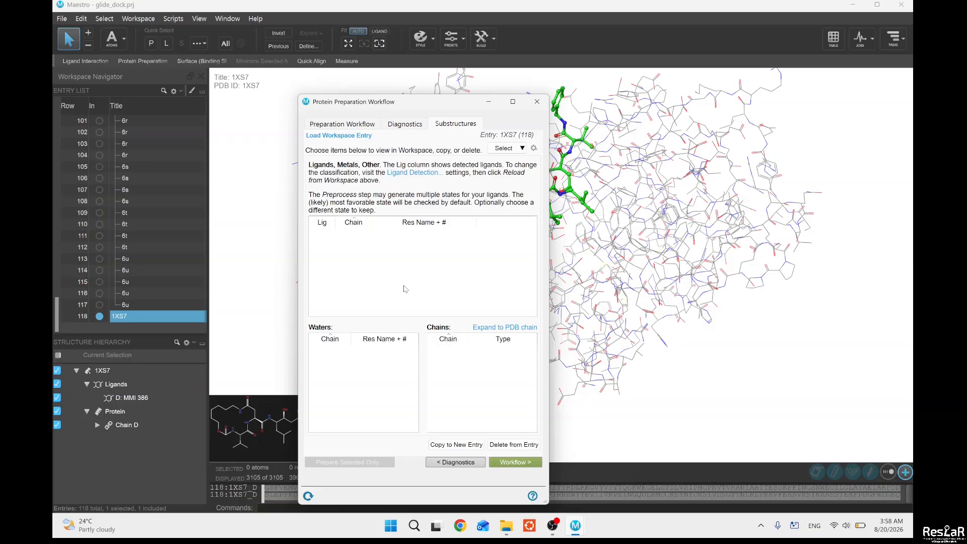
pyautogui.click(347, 124)
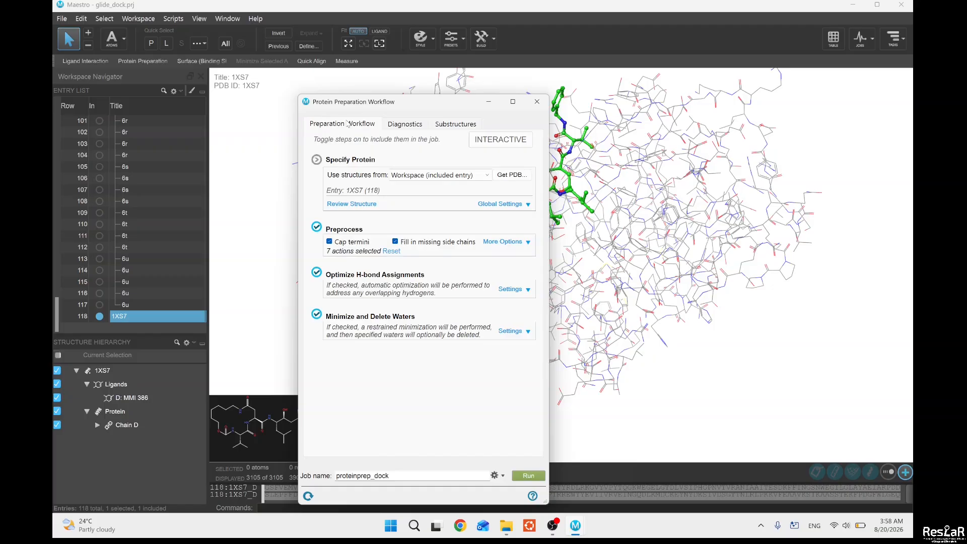
pyautogui.click(527, 476)
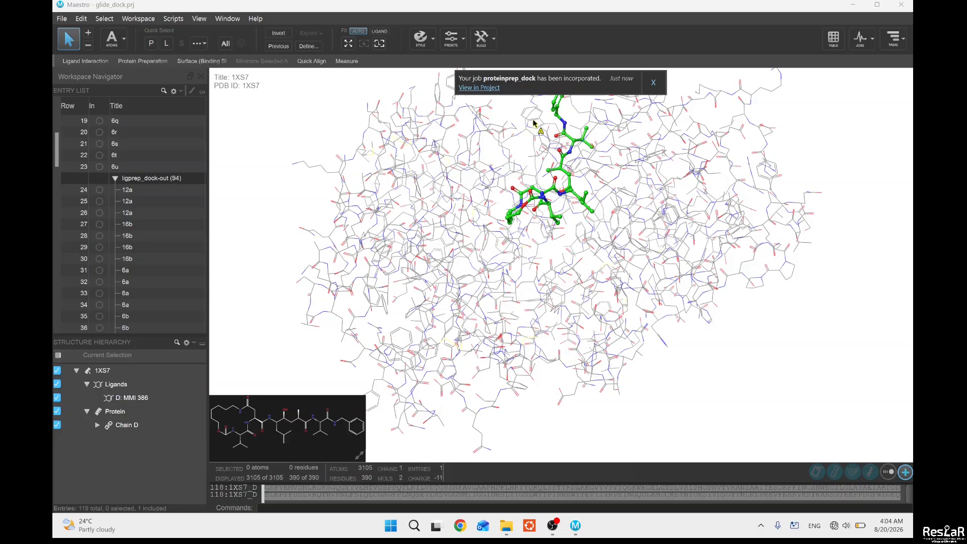
pyautogui.click(653, 85)
# Include only the 1XS7 - prepared entry from the proteinprep_dock-out group in the workspace and inspect the structure
pyautogui.scroll(-20, 129, 263)
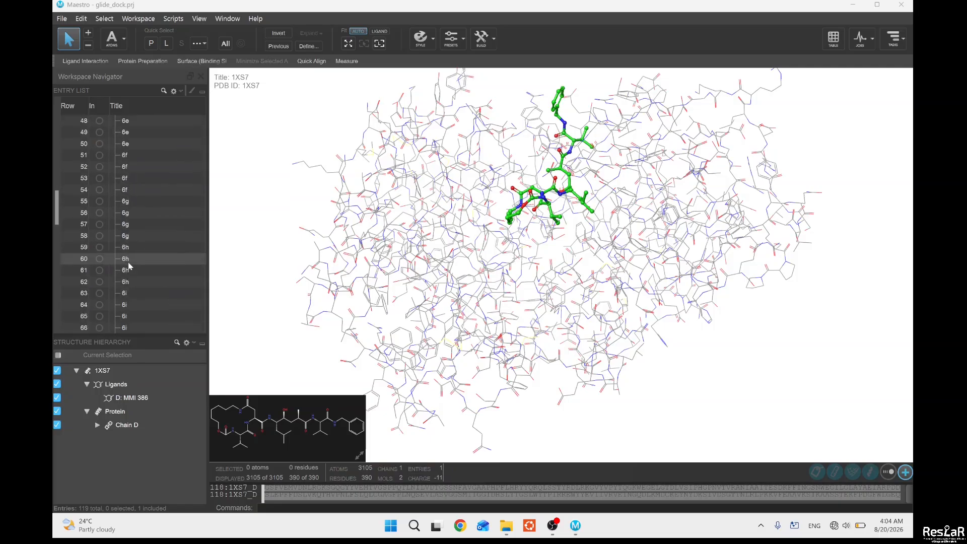
pyautogui.scroll(-8, 130, 269)
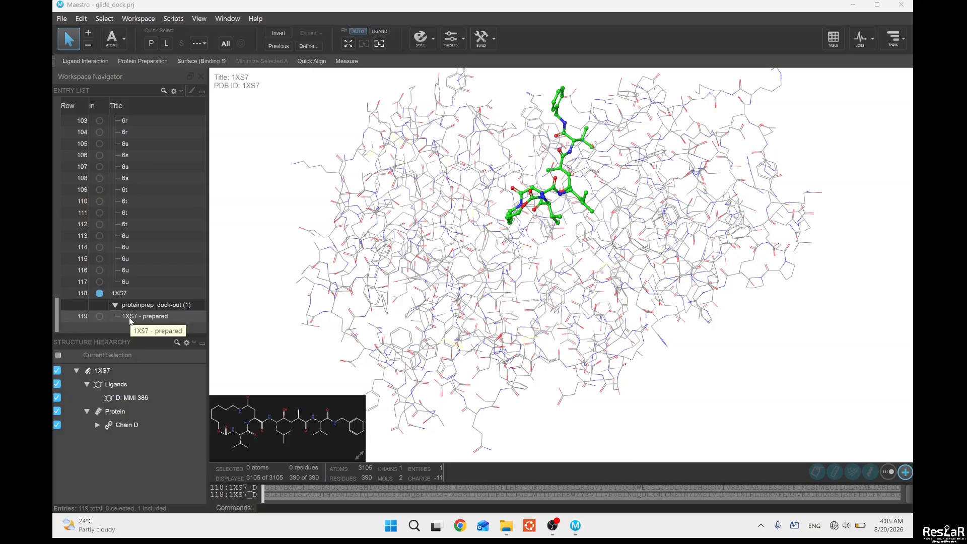
pyautogui.click(99, 317)
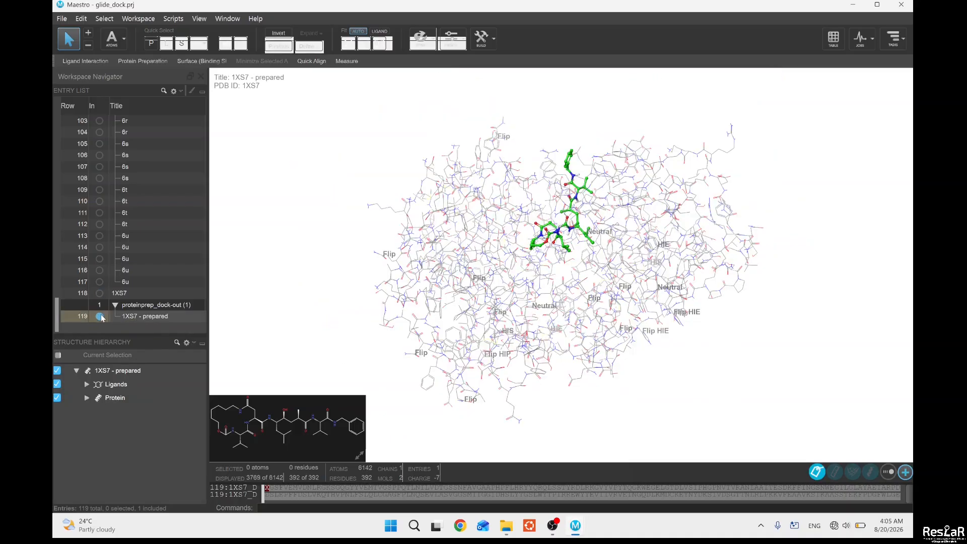
pyautogui.scroll(5, 542, 274)
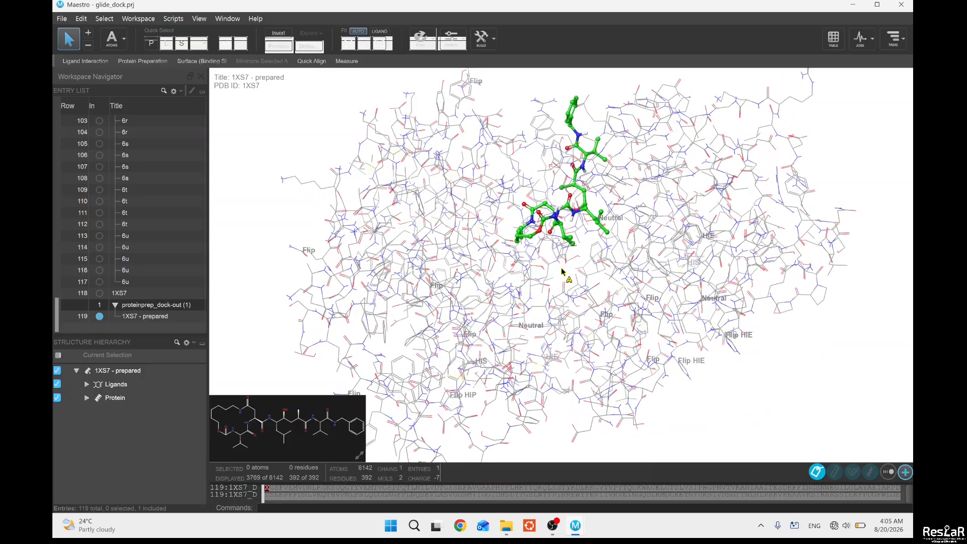
pyautogui.scroll(-3, 563, 272)
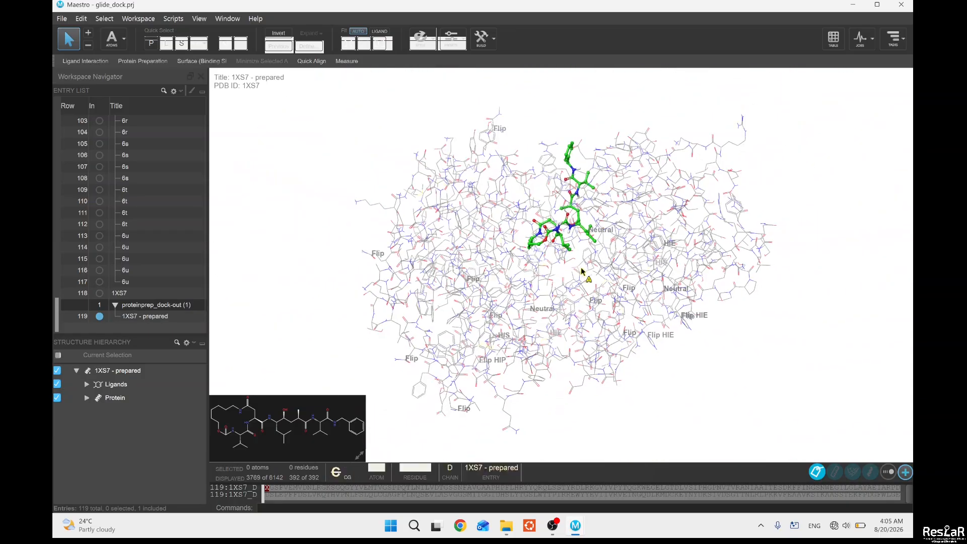
pyautogui.moveTo(771, 287); pyautogui.dragTo(737, 294, button='middle')
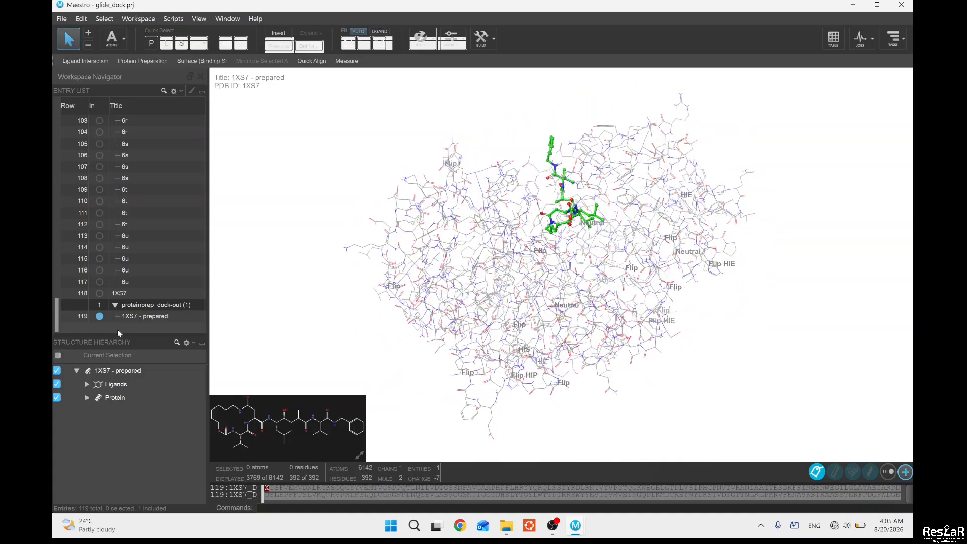
# Extract the ligand of 1XS7 - prepared to a new entry titled Co_crystal_Lig
pyautogui.click(117, 384)
pyautogui.rightClick(126, 400)
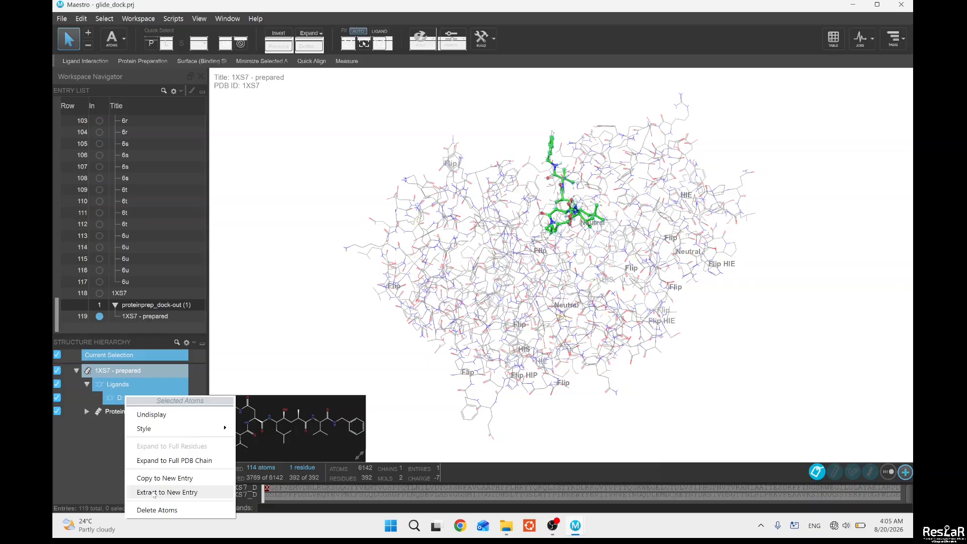
pyautogui.click(153, 492)
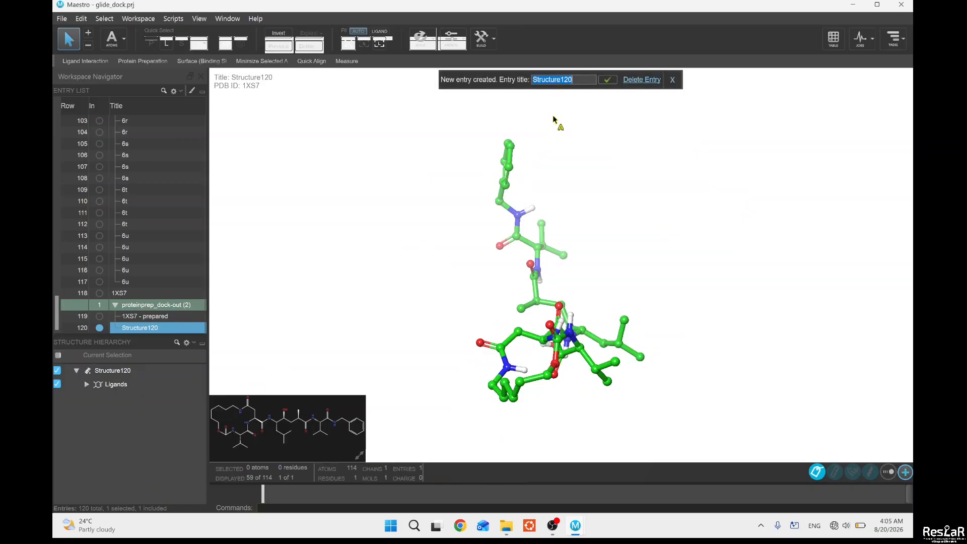
pyautogui.press('BackSpace')
pyautogui.write('Co_crystal_Lig')
pyautogui.press('Return')
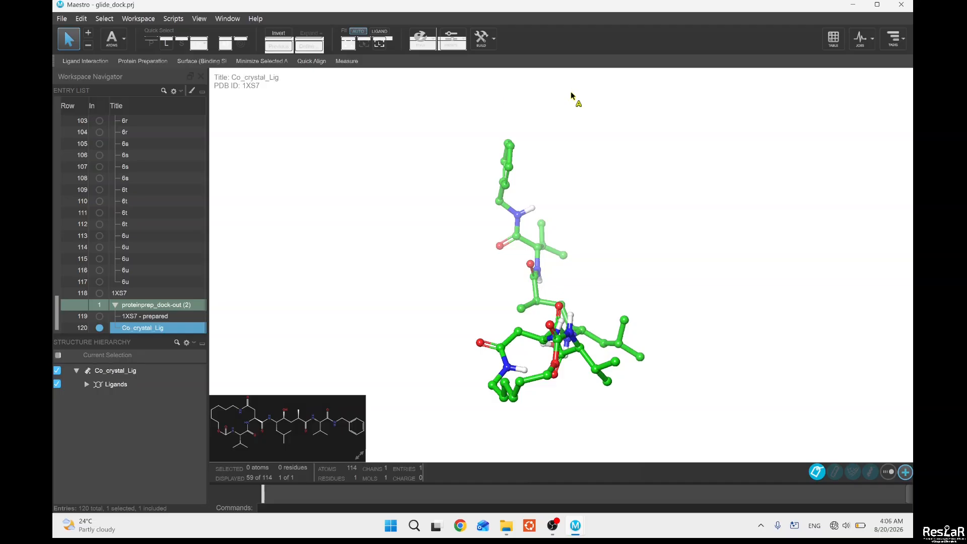
# Compare the ligand-free 1XS7 - prepared entry with the original 1XS7, leaving only the prepared entry included in the workspace
pyautogui.scroll(-1, 148, 317)
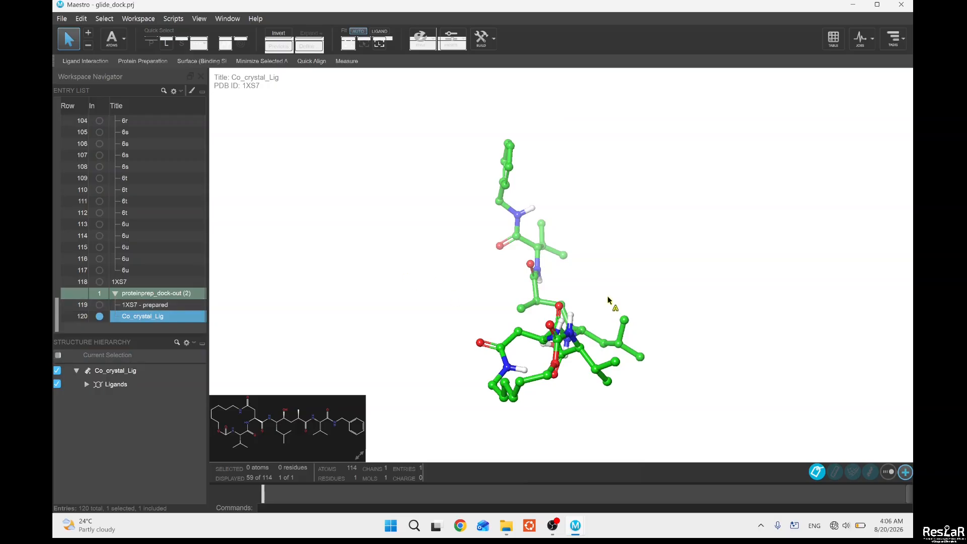
pyautogui.moveTo(607, 293); pyautogui.dragTo(534, 302, button='middle')
pyautogui.click(98, 306)
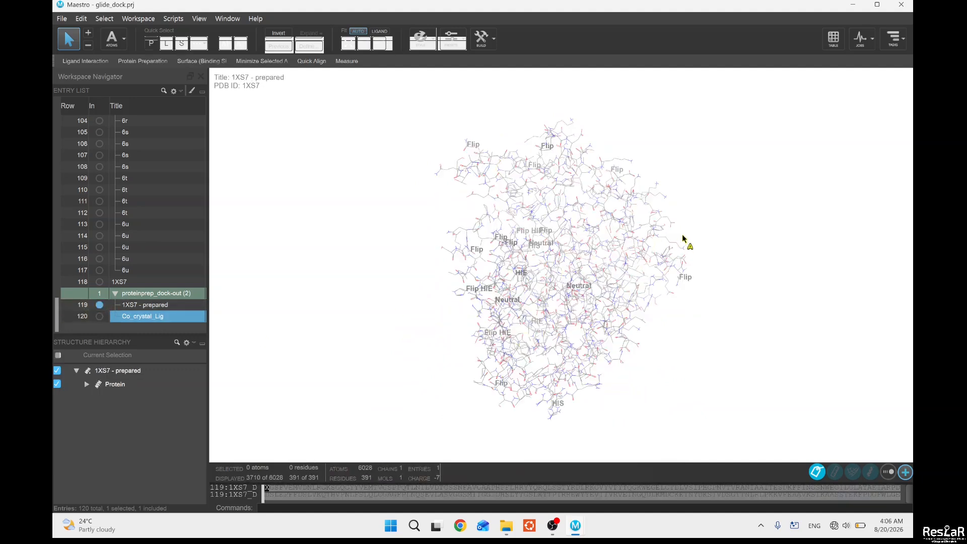
pyautogui.moveTo(691, 237); pyautogui.dragTo(492, 330, button='middle')
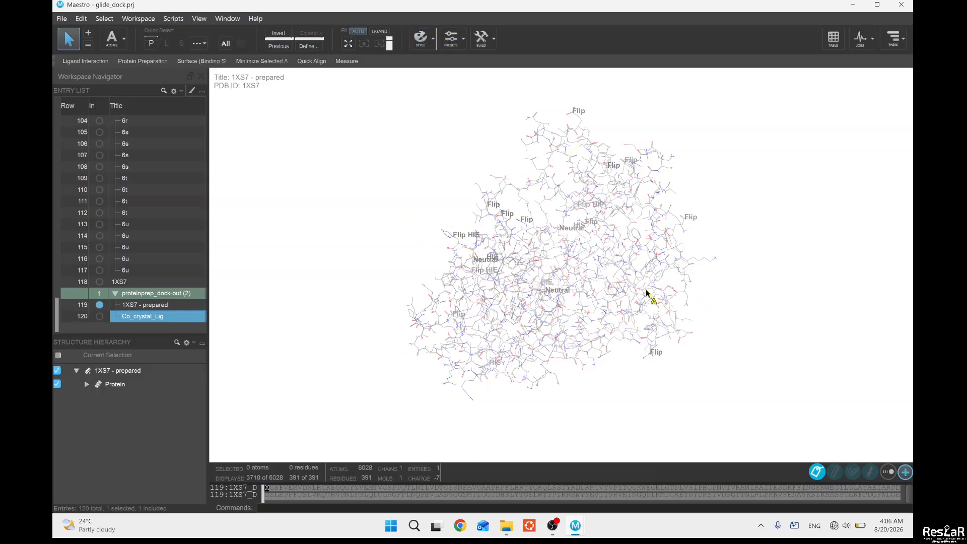
pyautogui.scroll(3, 633, 293)
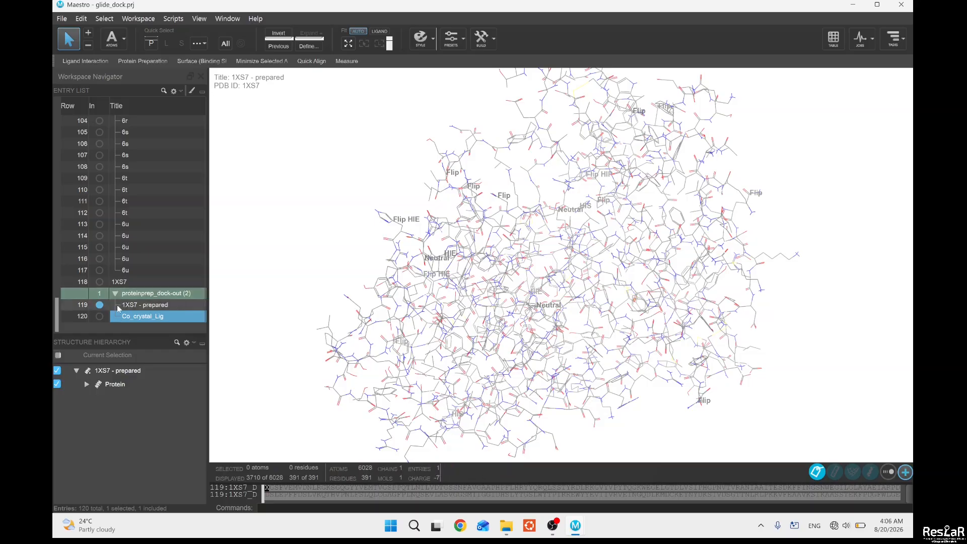
pyautogui.click(99, 282)
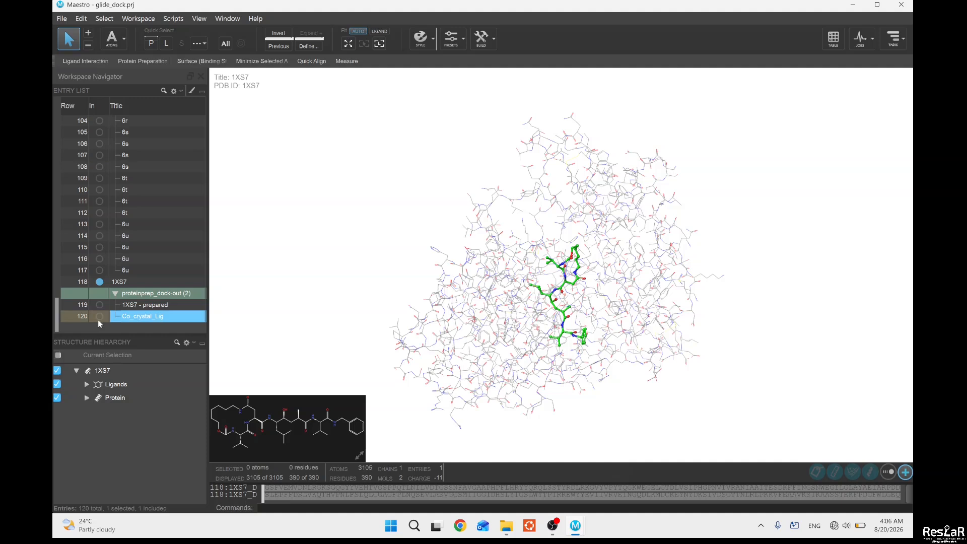
pyautogui.click(100, 305)
# Search the tasks for "grid", open Glide's Receptor Grid Generation and move its dialog aside
pyautogui.click(900, 44)
pyautogui.write('protei')
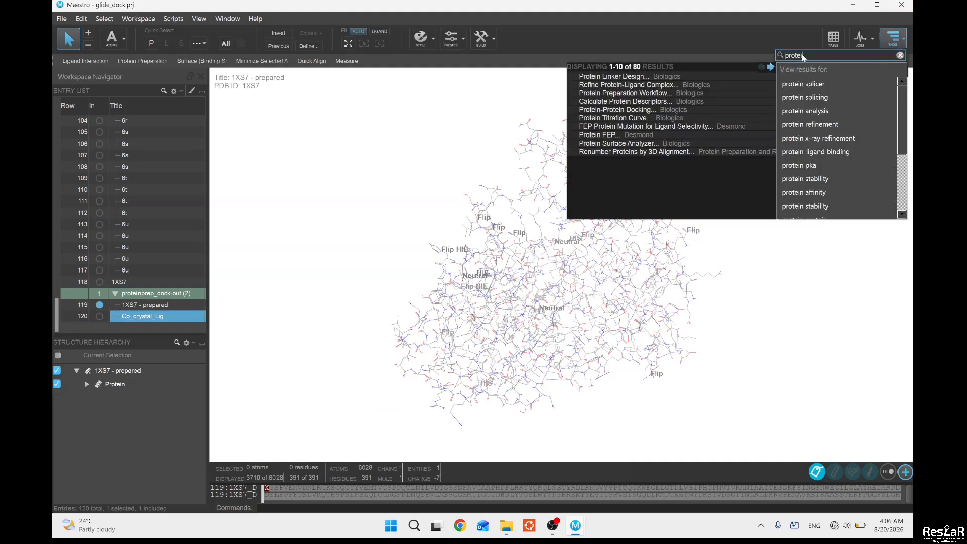
pyautogui.write('grid')
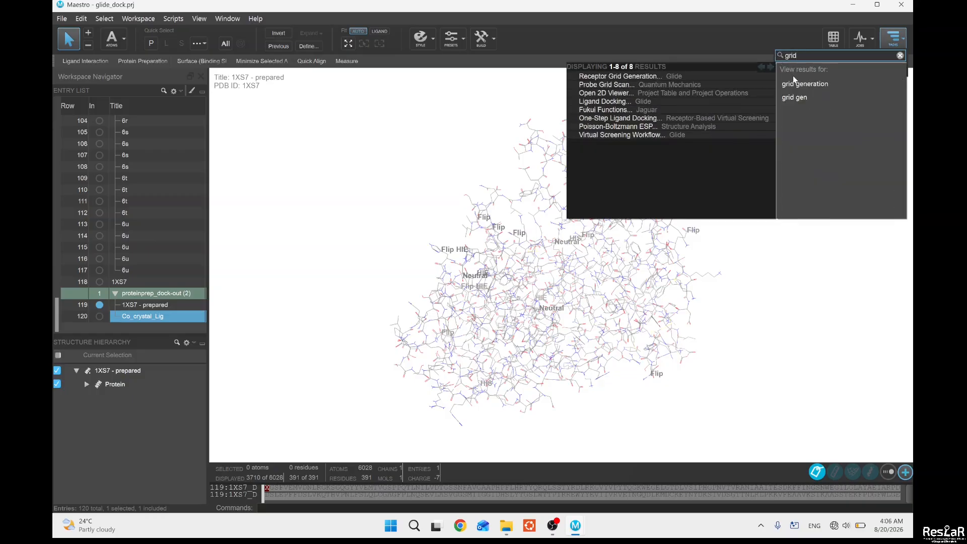
pyautogui.click(637, 78)
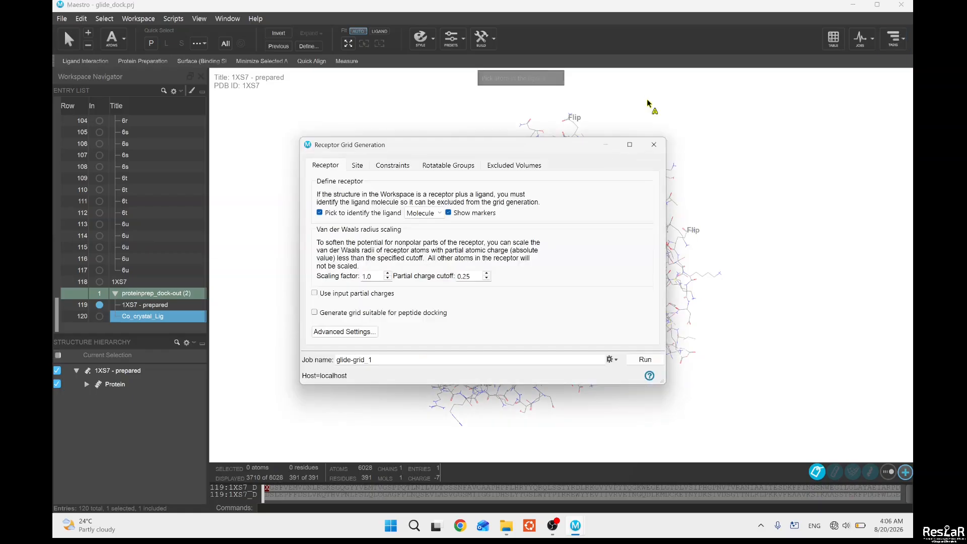
pyautogui.moveTo(495, 149); pyautogui.dragTo(573, 145)
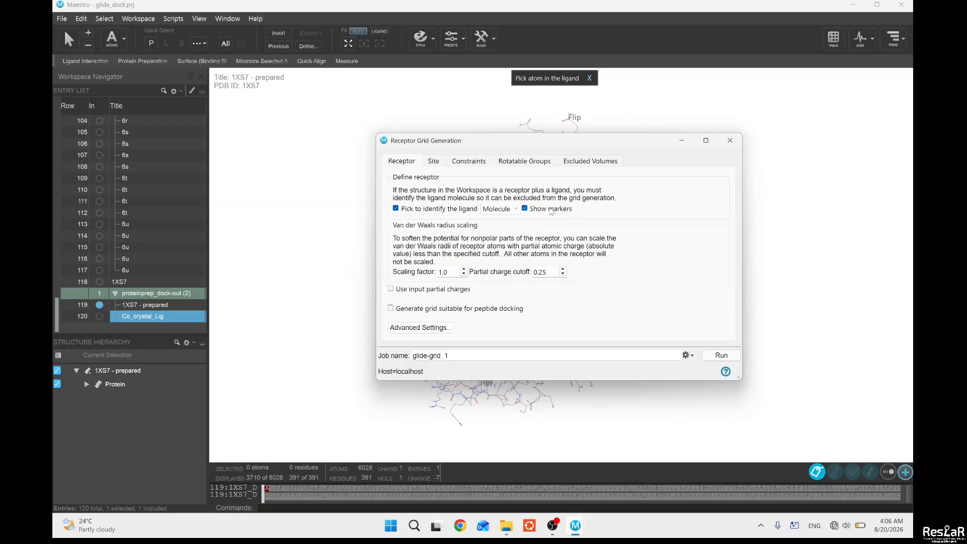
# Include only the Co_crystal_Lig entry in the workspace and bring the Receptor Grid Generation dialog back to the front
pyautogui.click(513, 209)
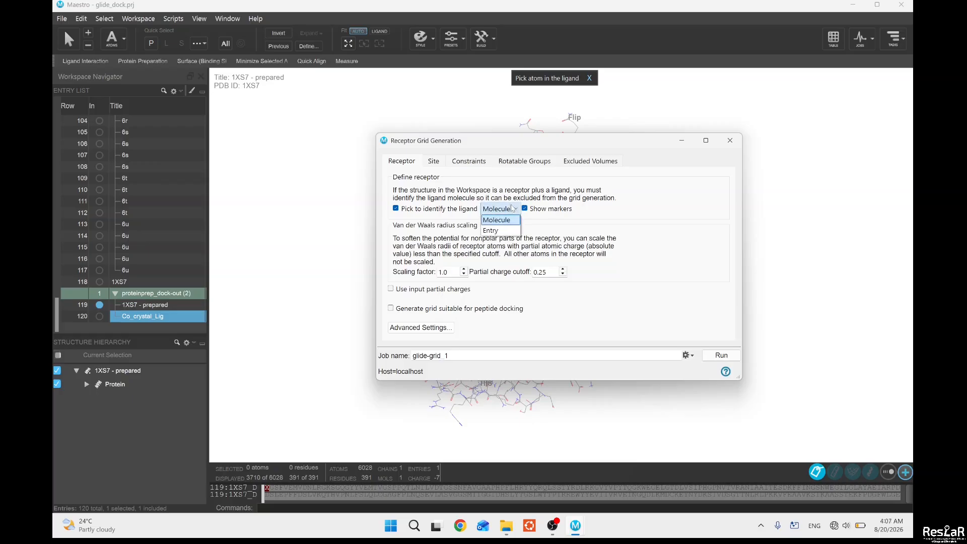
pyautogui.click(513, 209)
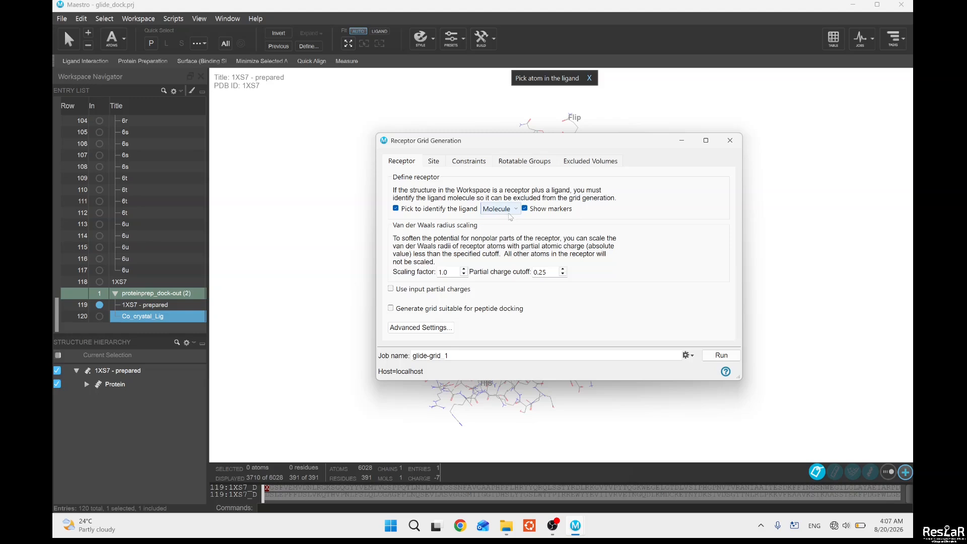
pyautogui.click(99, 316)
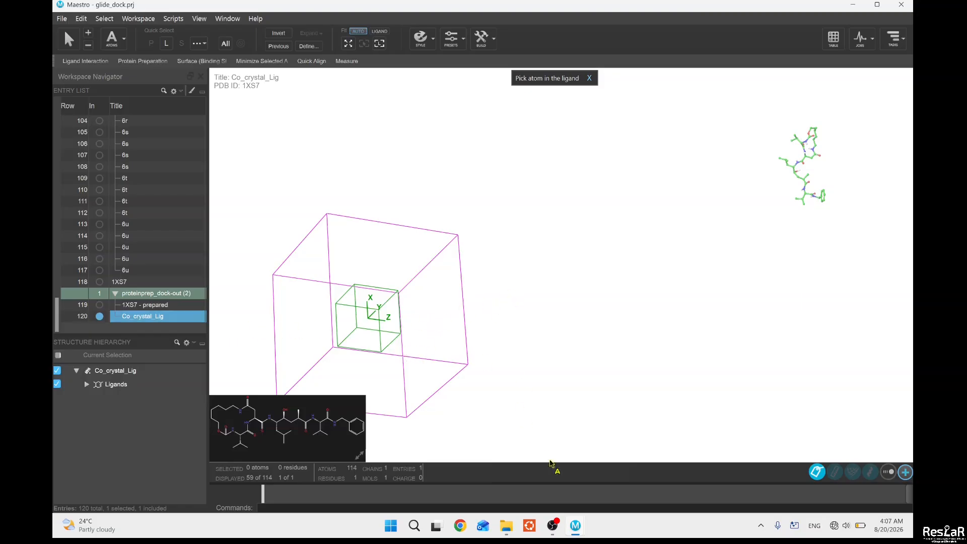
pyautogui.moveTo(576, 526)
pyautogui.moveTo(652, 471)
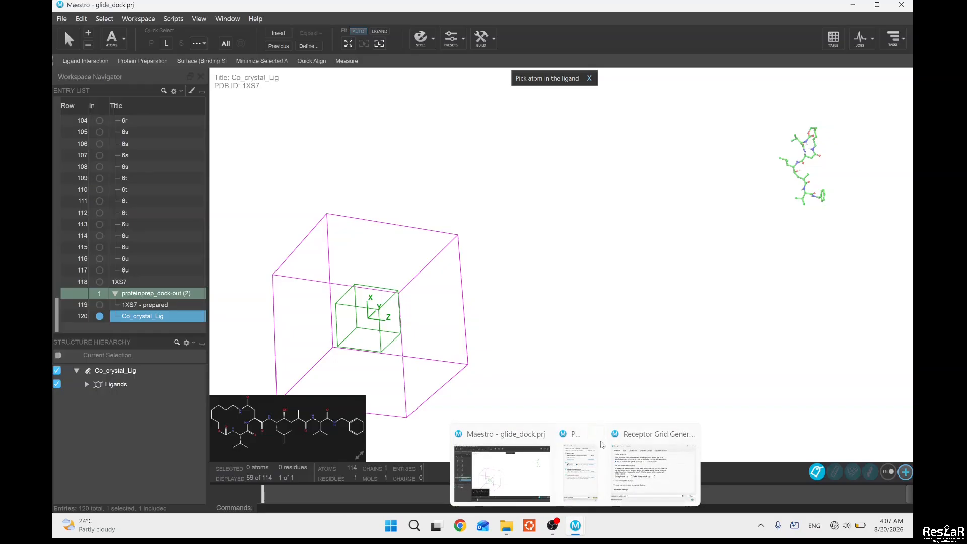
pyautogui.click(619, 479)
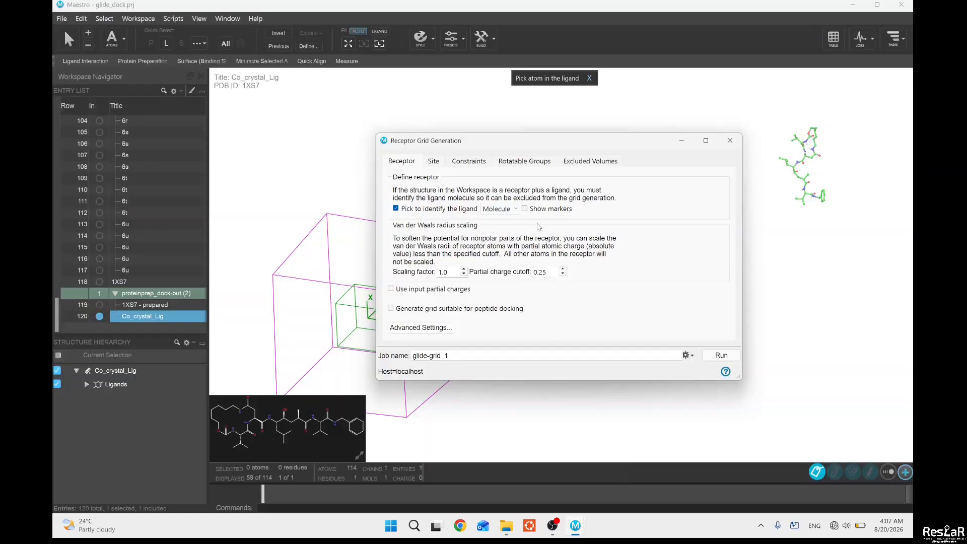
# Set the ligand identification pick mode to Entry and enable the use of input partial charges for the receptor
pyautogui.moveTo(528, 145); pyautogui.dragTo(635, 166)
pyautogui.click(623, 230)
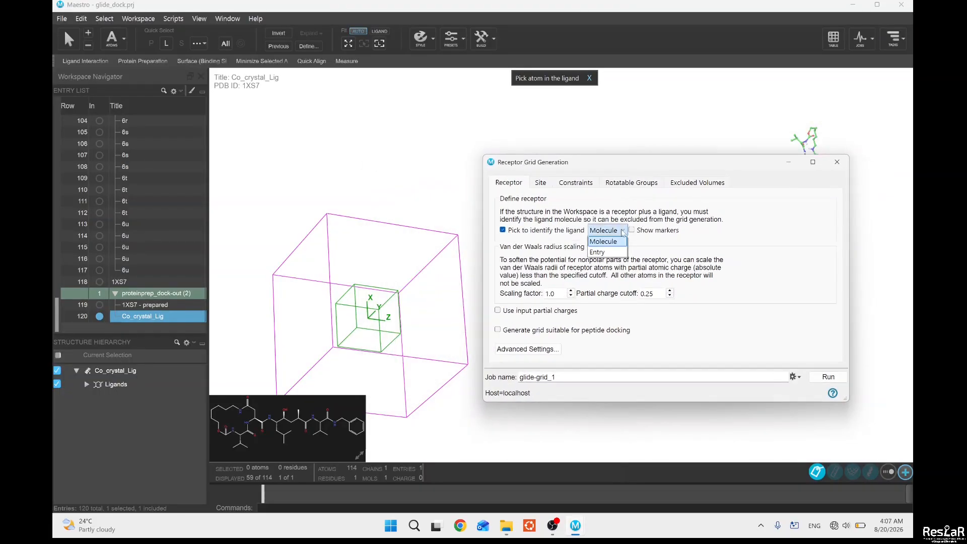
pyautogui.click(619, 243)
pyautogui.moveTo(663, 172); pyautogui.dragTo(531, 139)
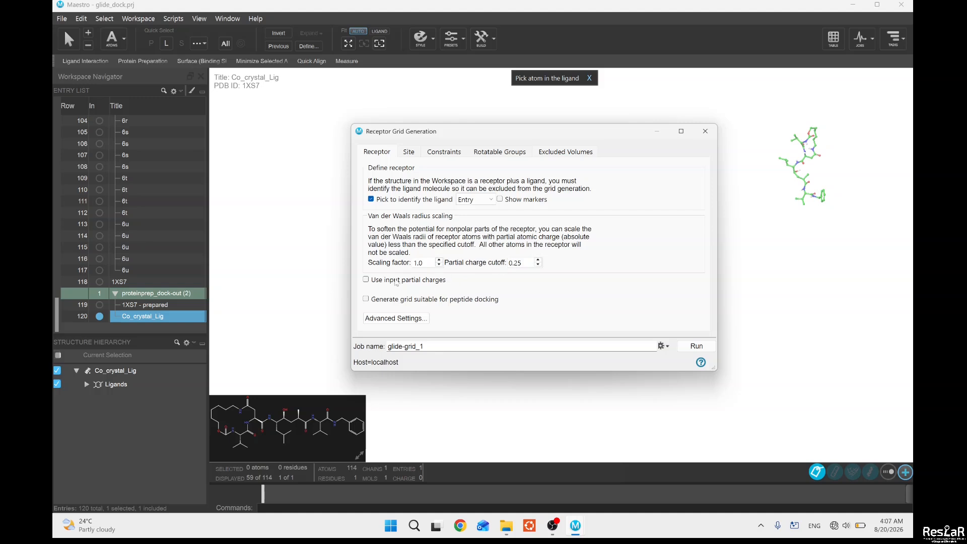
pyautogui.click(366, 280)
# Review the grid's site, constraint, rotatable group and excluded volume settings, ending back at the receptor settings
pyautogui.click(409, 152)
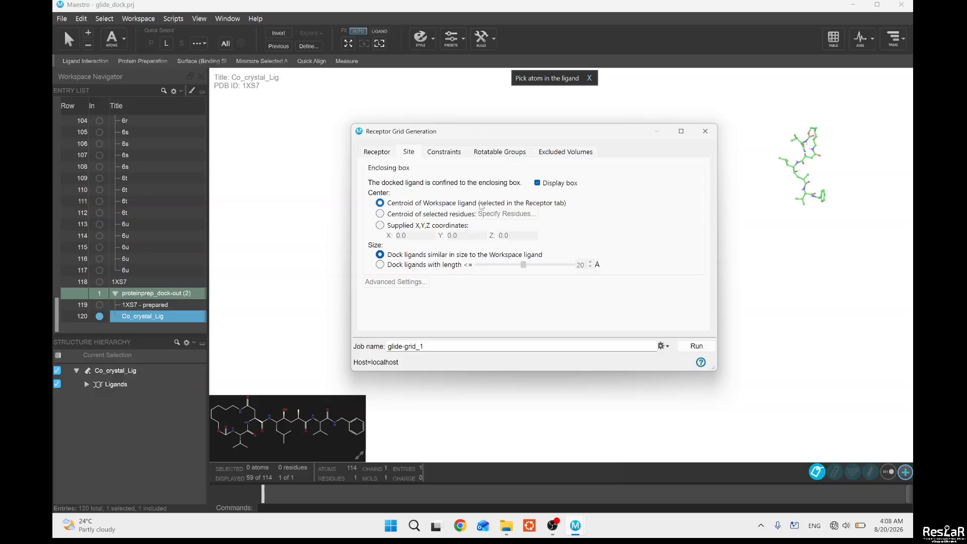
pyautogui.click(445, 153)
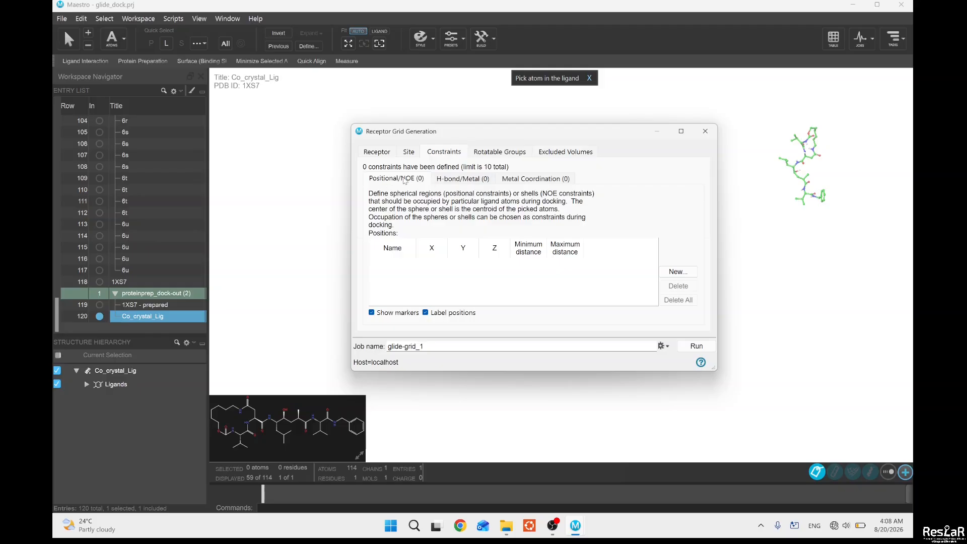
pyautogui.click(464, 180)
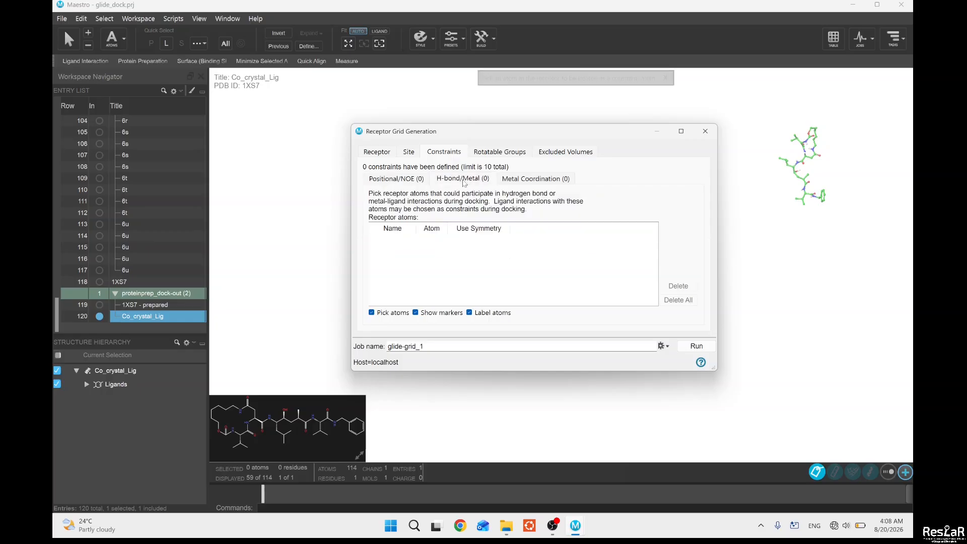
pyautogui.click(512, 182)
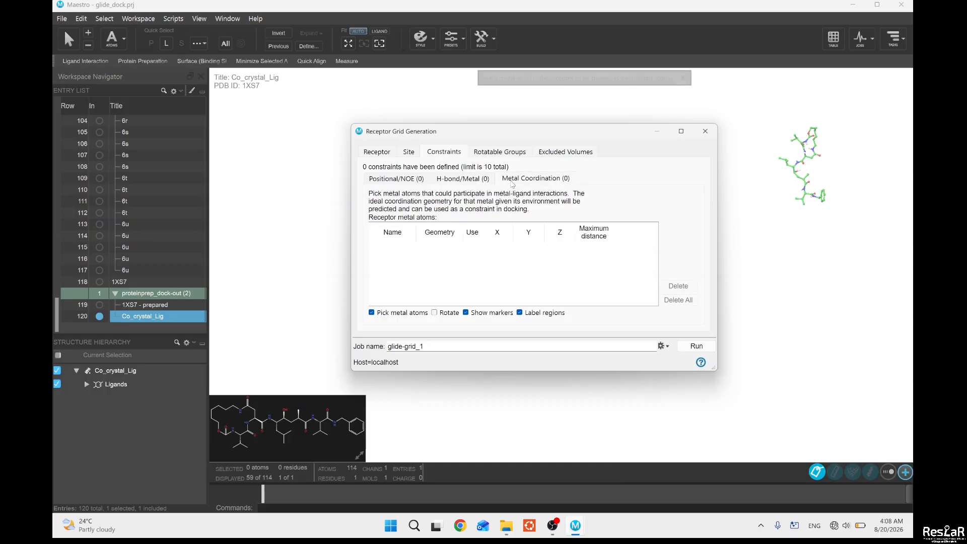
pyautogui.click(398, 179)
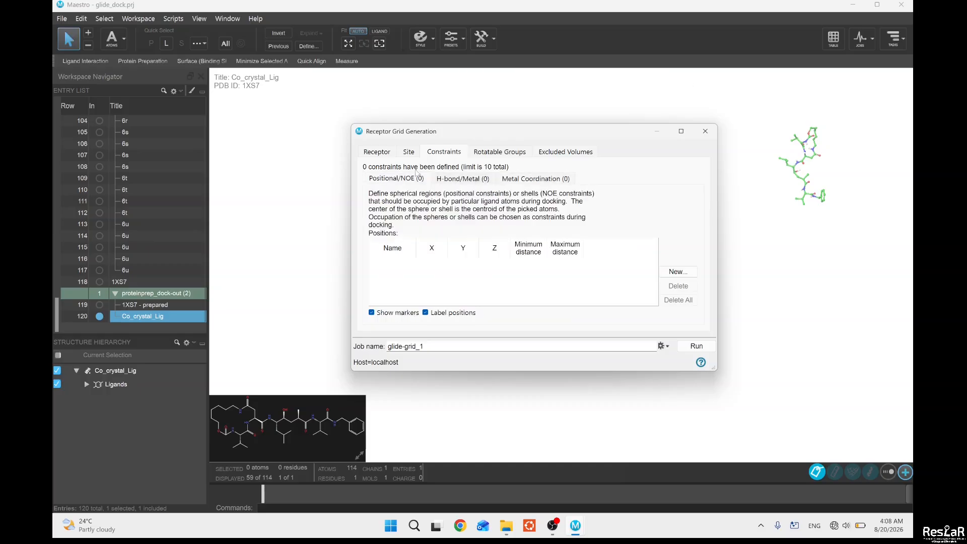
pyautogui.click(488, 157)
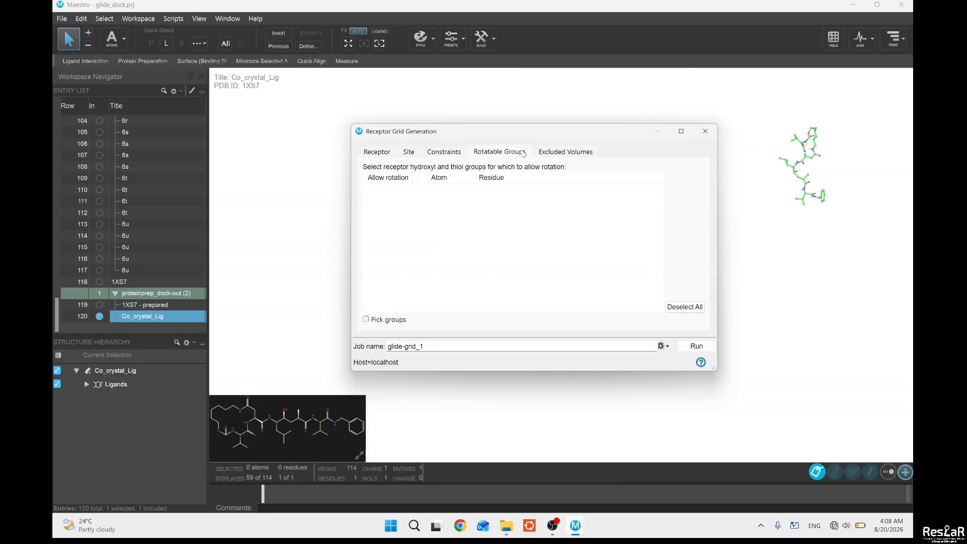
pyautogui.click(546, 156)
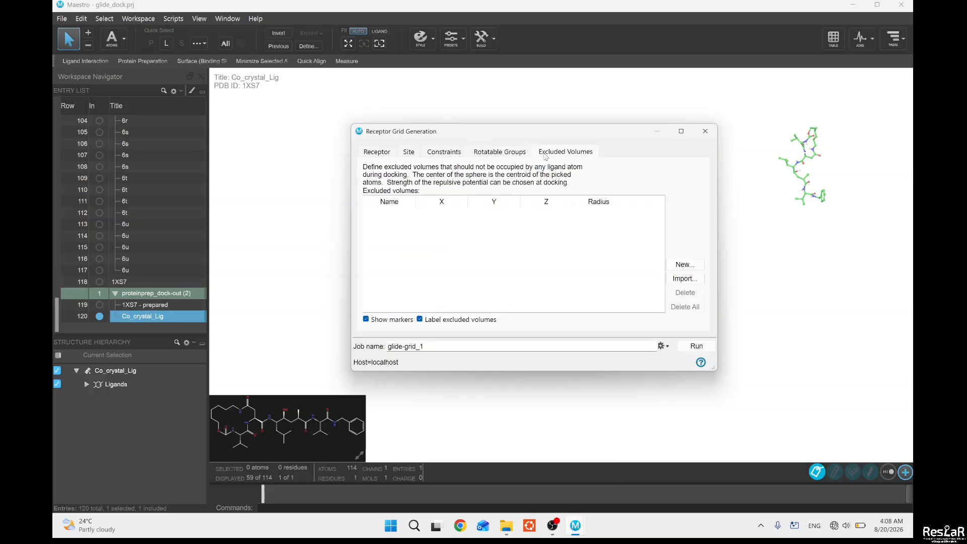
pyautogui.click(383, 154)
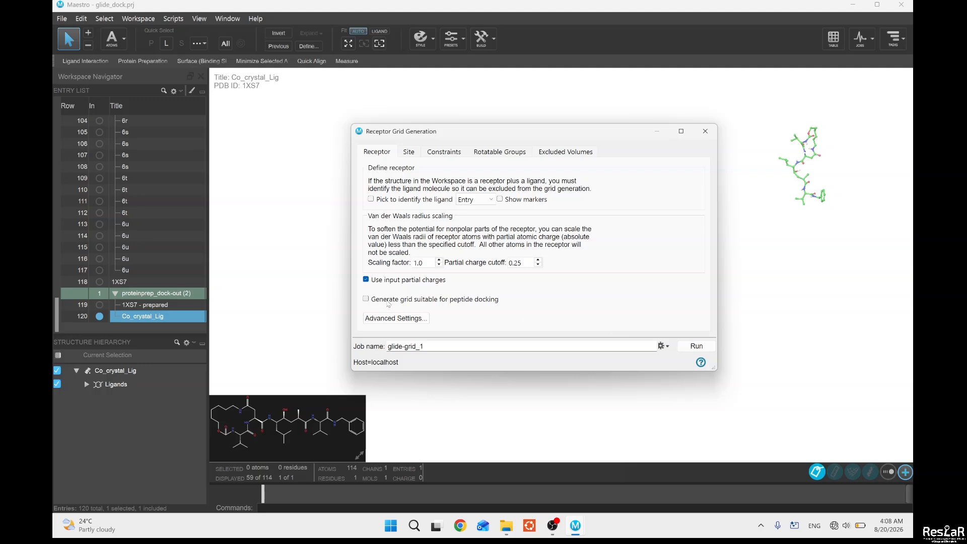
# Name the grid job glide-grid_dock and set docking_Glide in Documents as the directory for the grid files
pyautogui.click(662, 346)
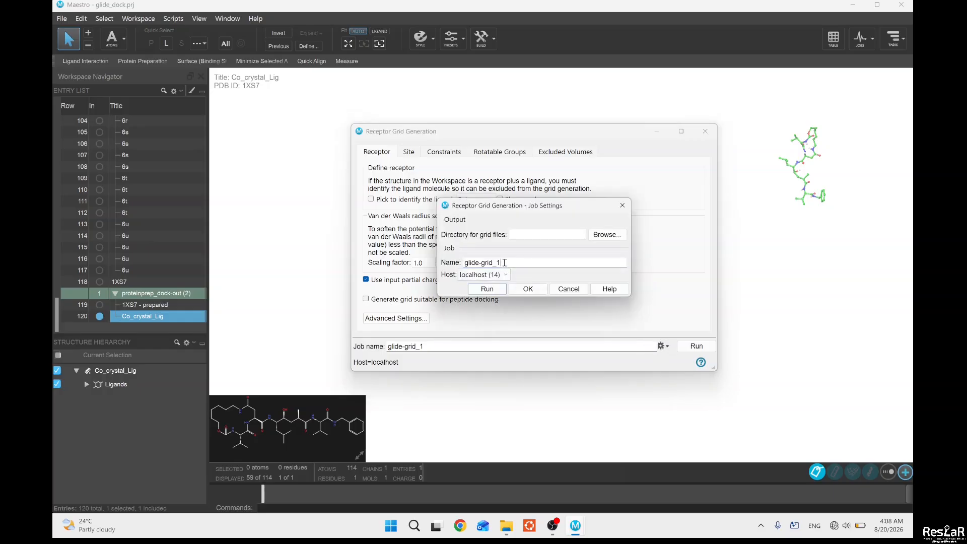
pyautogui.write('dock')
pyautogui.click(607, 235)
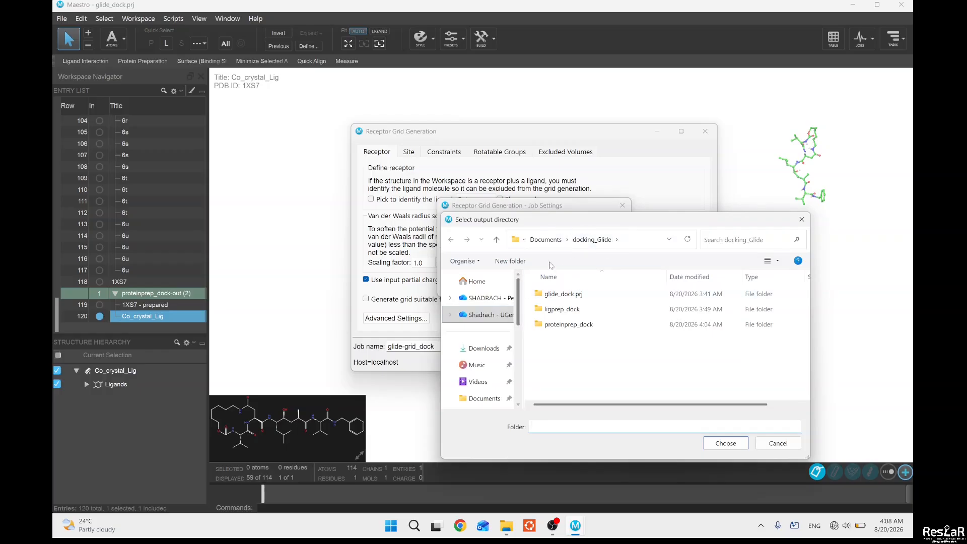
pyautogui.click(553, 246)
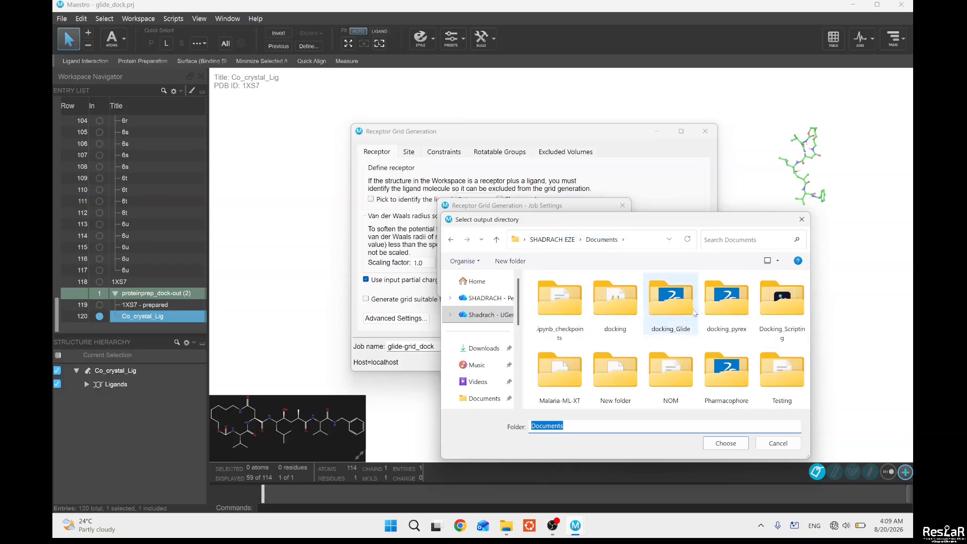
pyautogui.click(663, 306)
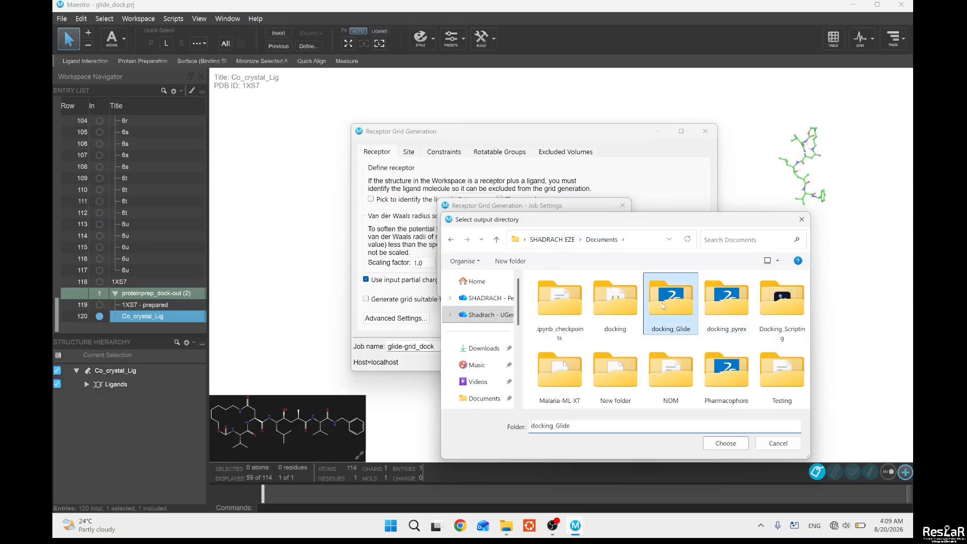
pyautogui.click(731, 446)
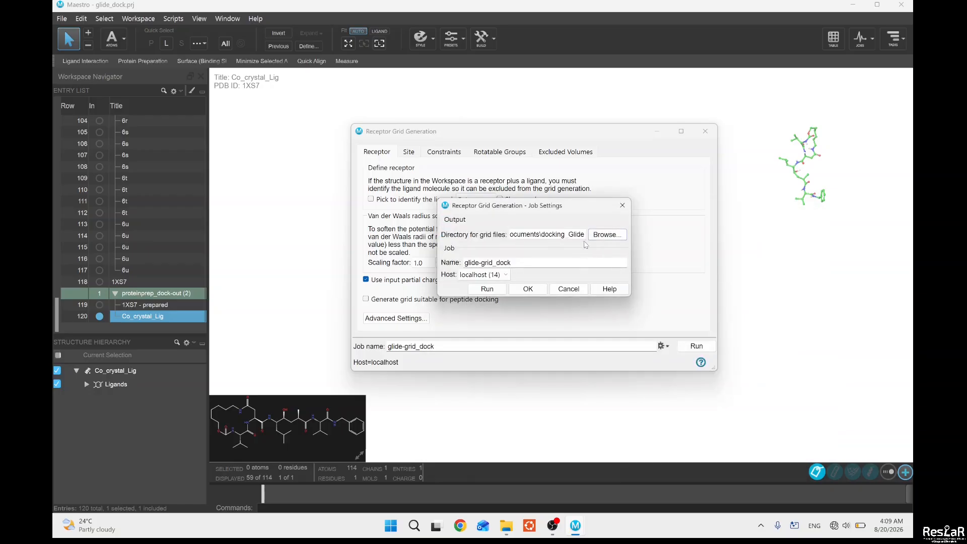
pyautogui.click(528, 290)
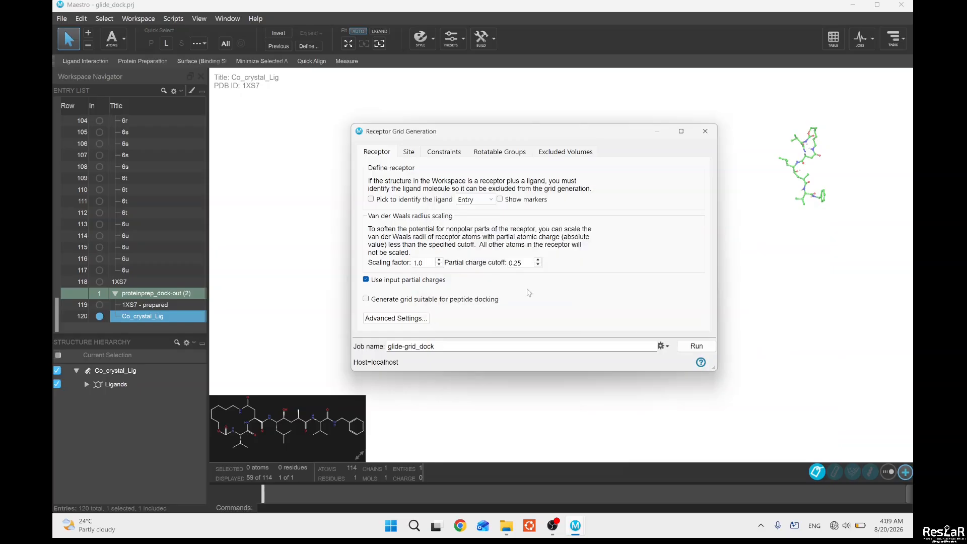
# Try to run the grid job, dismiss the error, and re-enable ligand picking to pick the Co_crystal_Lig molecule as the ligand
pyautogui.click(692, 350)
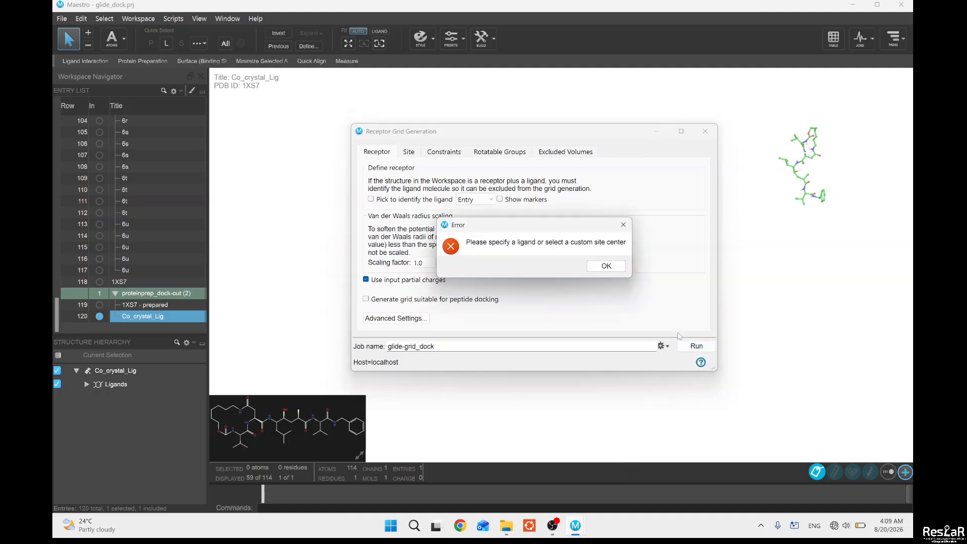
pyautogui.click(605, 267)
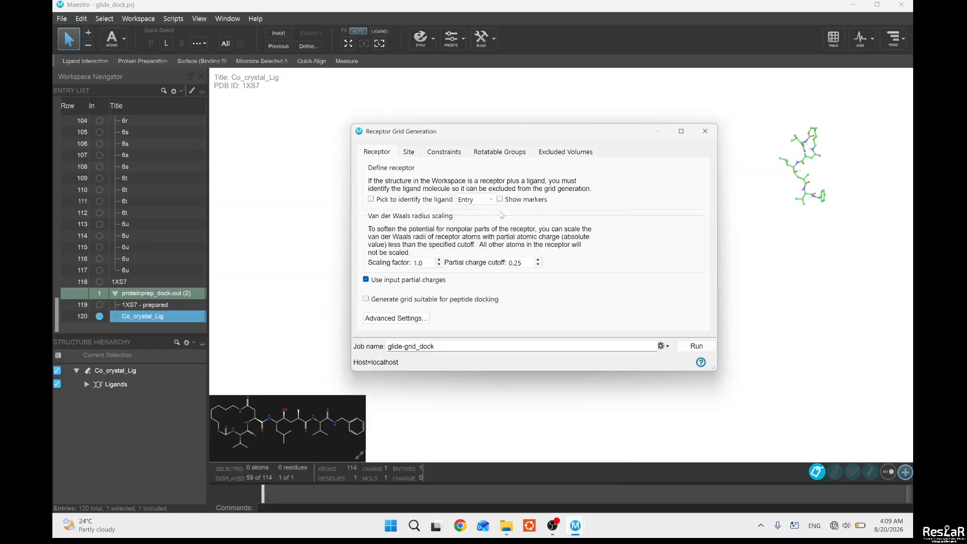
pyautogui.click(371, 200)
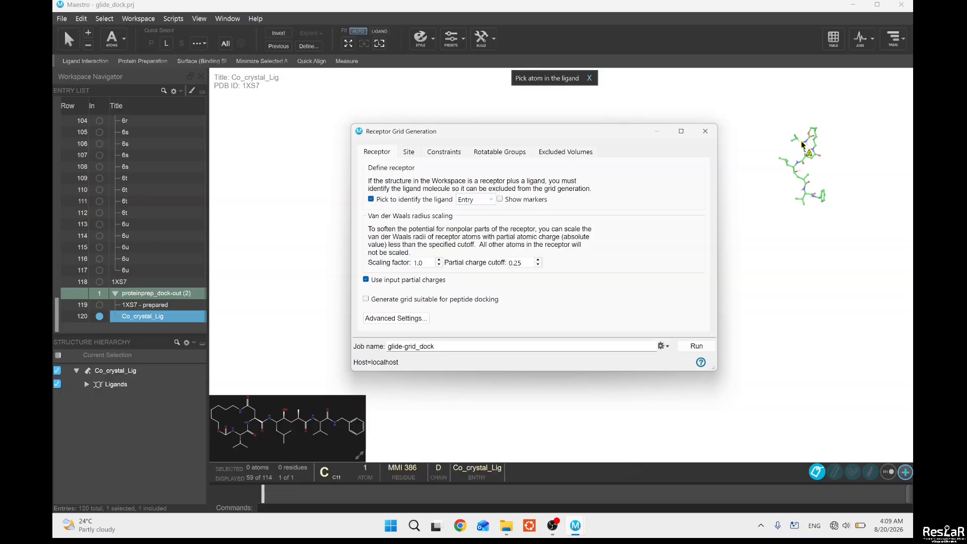
pyautogui.click(804, 144)
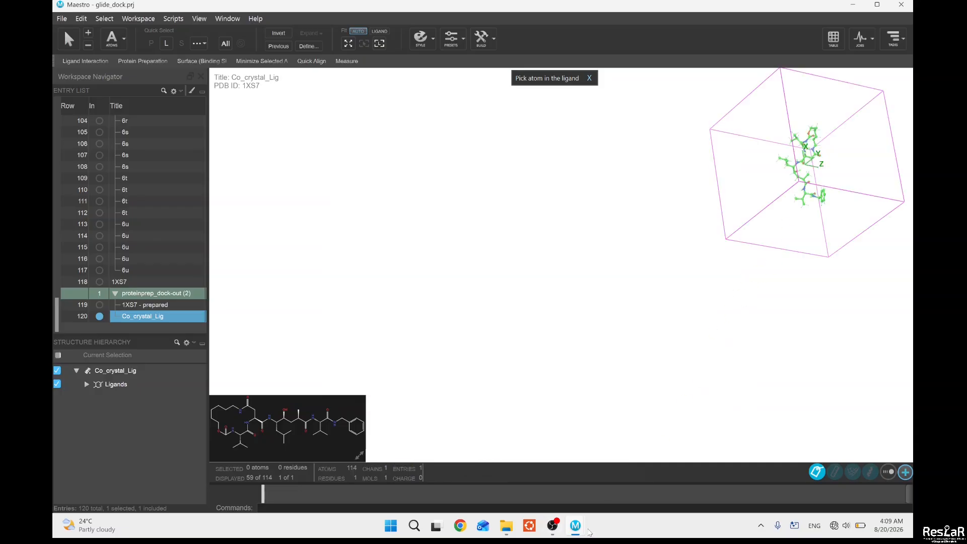
pyautogui.moveTo(585, 530)
pyautogui.click(613, 492)
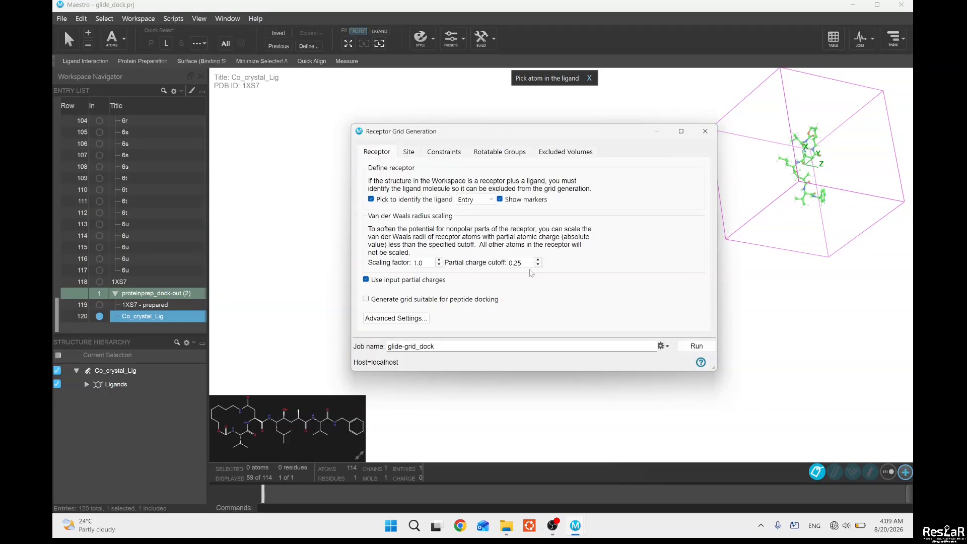
# Try to run the grid generation with only Co_crystal_Lig included, picking the ligand again before a second attempt
pyautogui.click(698, 347)
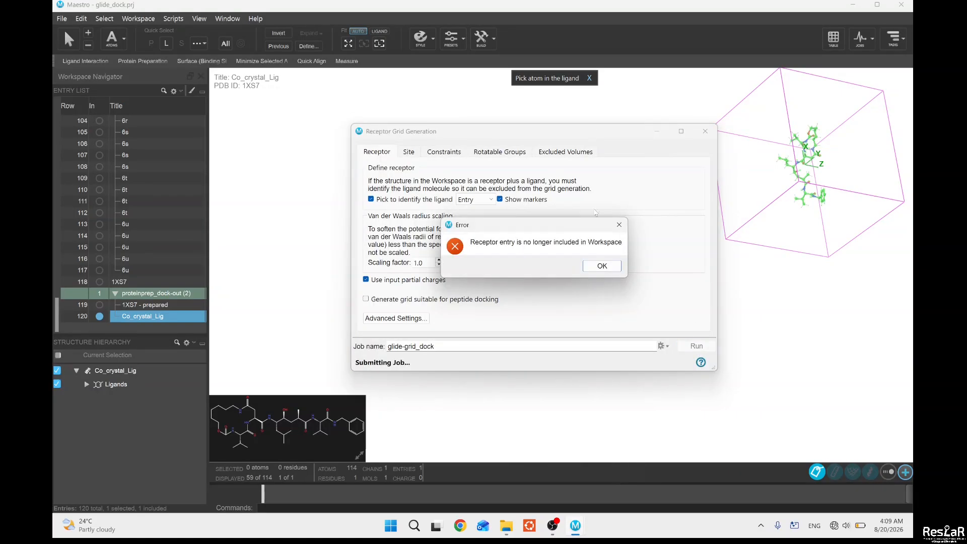
pyautogui.click(619, 225)
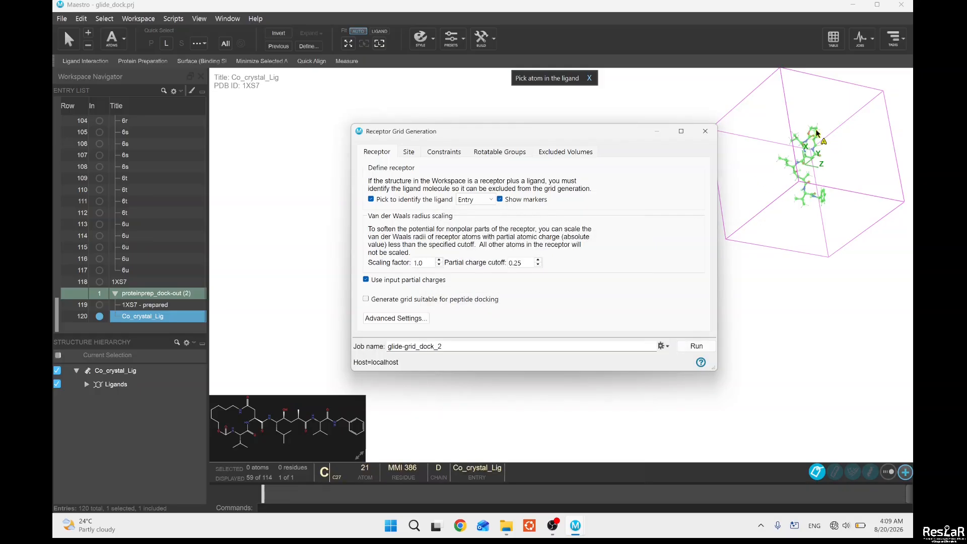
pyautogui.click(817, 133)
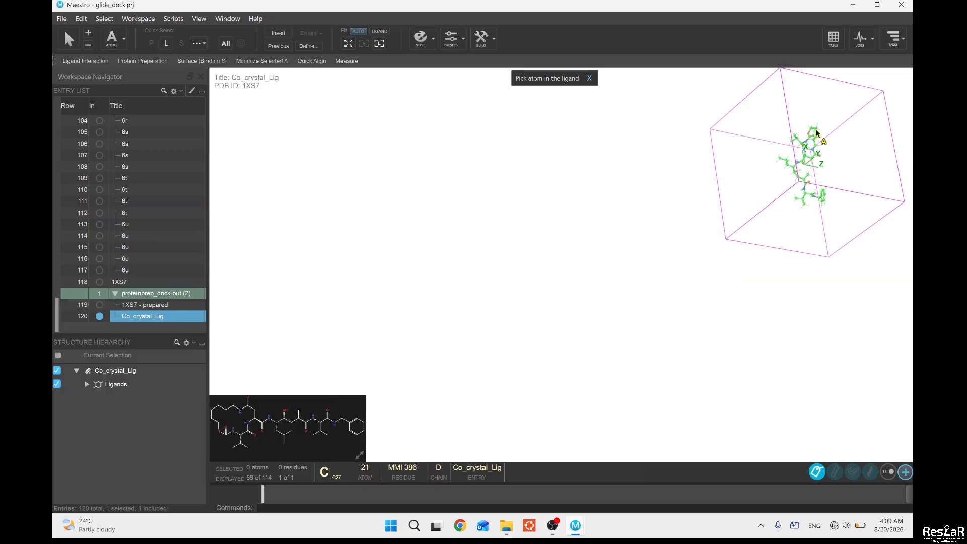
pyautogui.moveTo(572, 529)
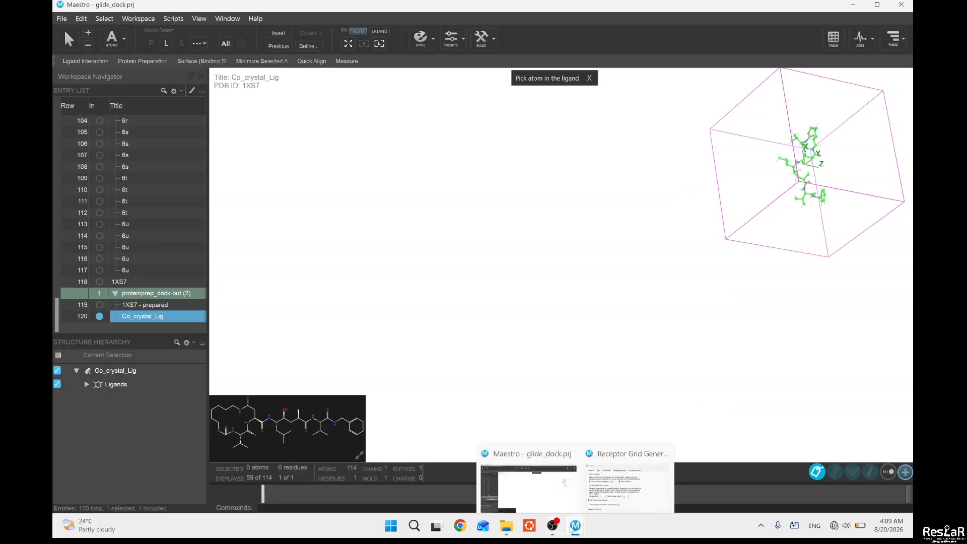
pyautogui.click(616, 467)
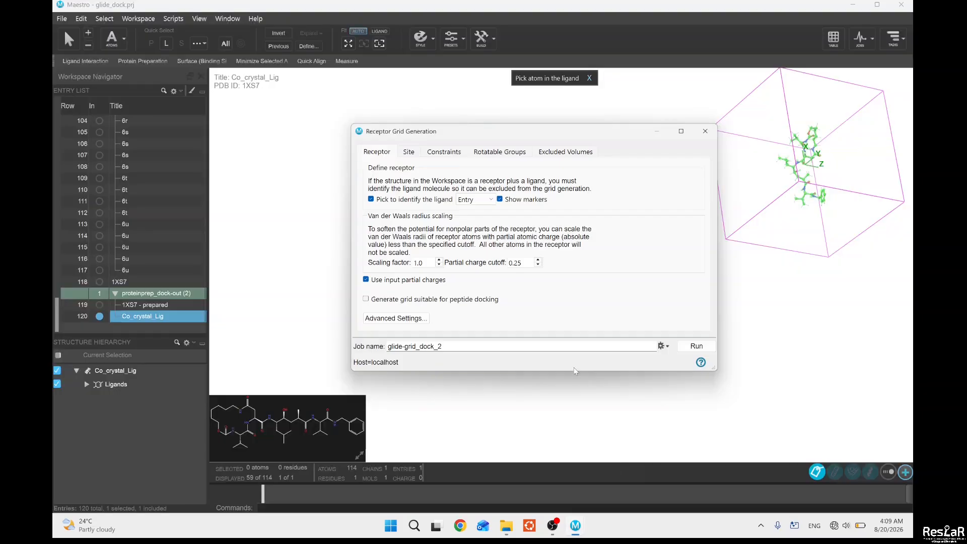
pyautogui.click(696, 346)
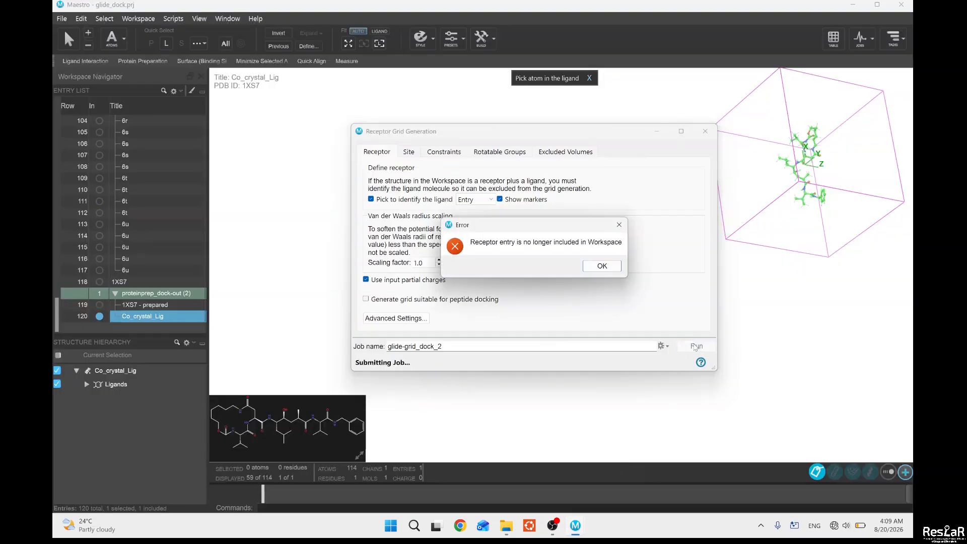
pyautogui.click(602, 267)
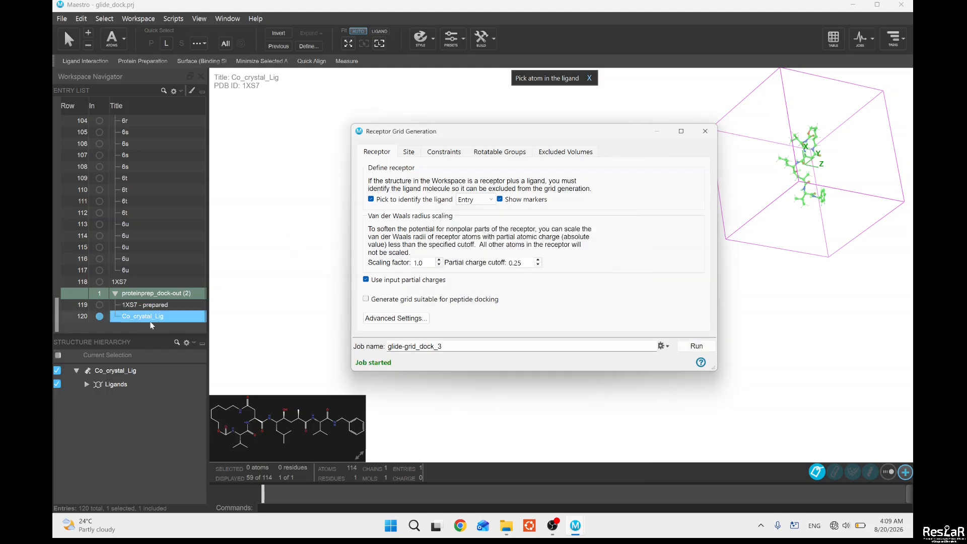
# Include the 1XS7 - prepared entry in the workspace together with Co_crystal_Lig
pyautogui.click(100, 306)
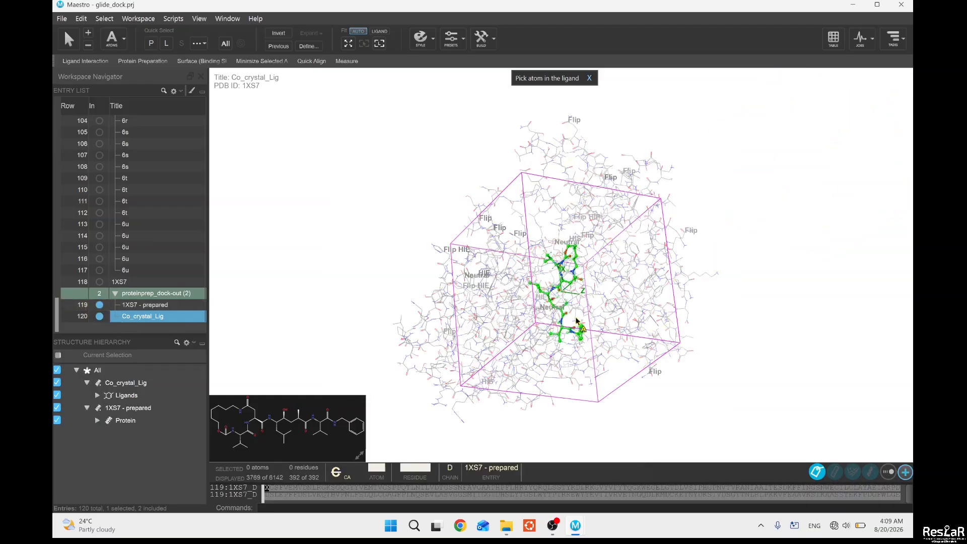
pyautogui.scroll(-2, 585, 310)
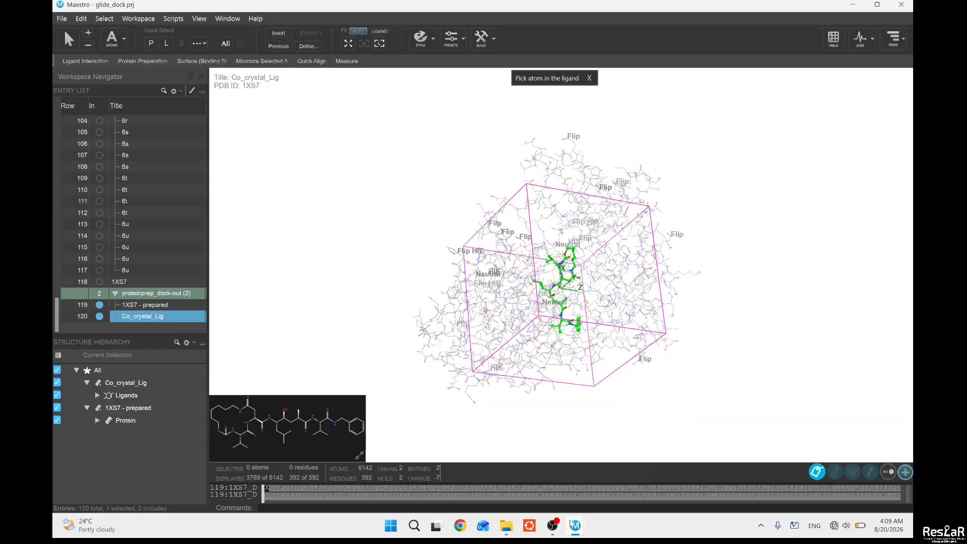
# Run the receptor grid generation as glide-grid_dock_3 with both entries included, and close the grid generation window
pyautogui.moveTo(576, 526)
pyautogui.click(614, 484)
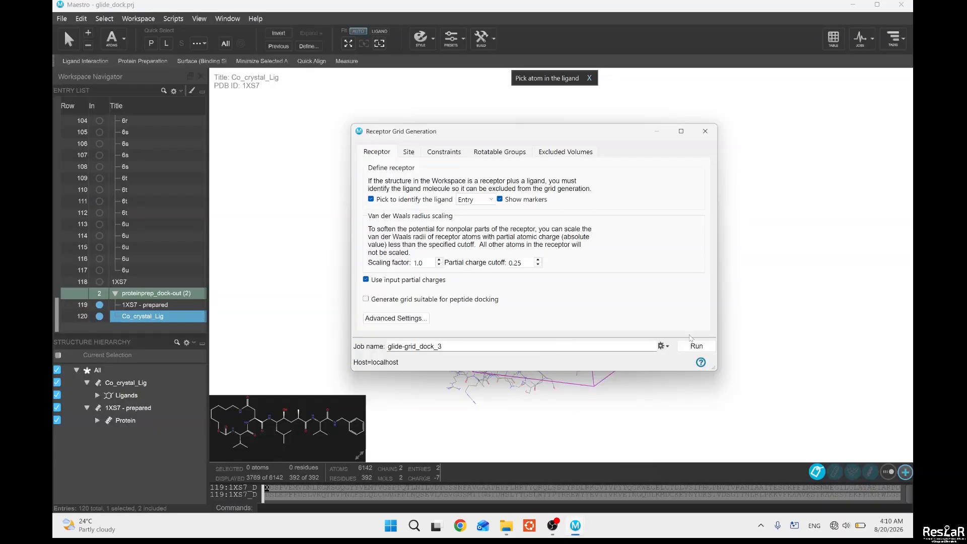
pyautogui.moveTo(628, 136); pyautogui.dragTo(623, 181)
pyautogui.click(693, 392)
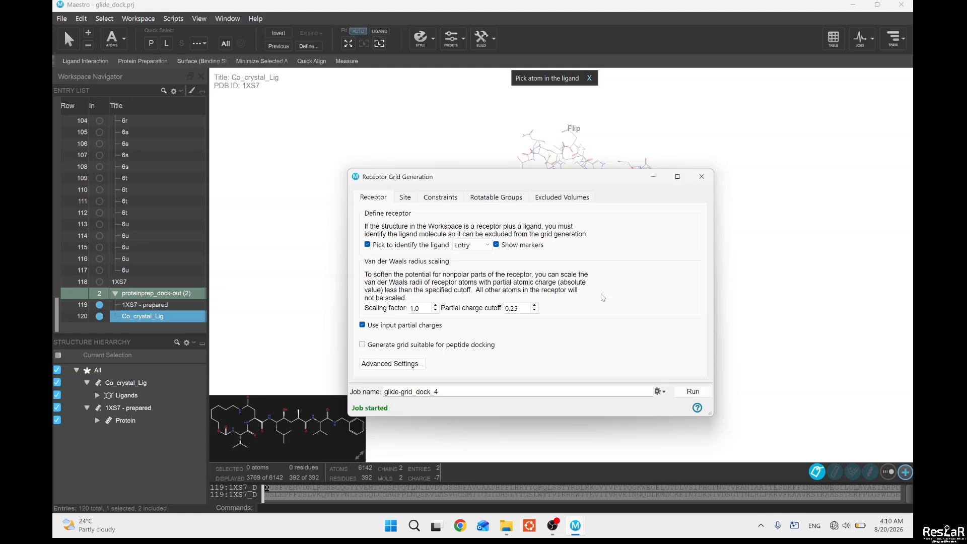
pyautogui.click(702, 177)
# Check the status of the glide-grid_dock_3 job and dismiss its completion notice
pyautogui.click(861, 40)
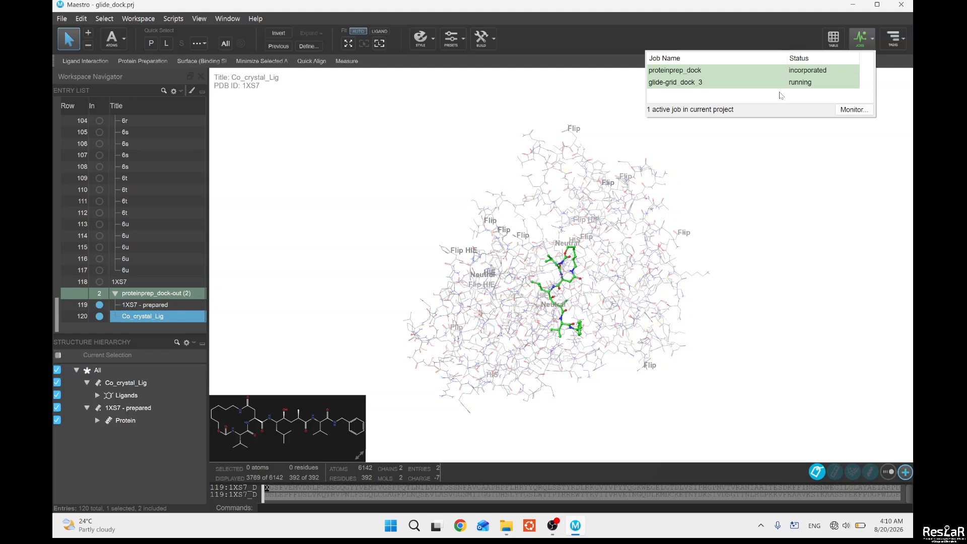
pyautogui.click(552, 56)
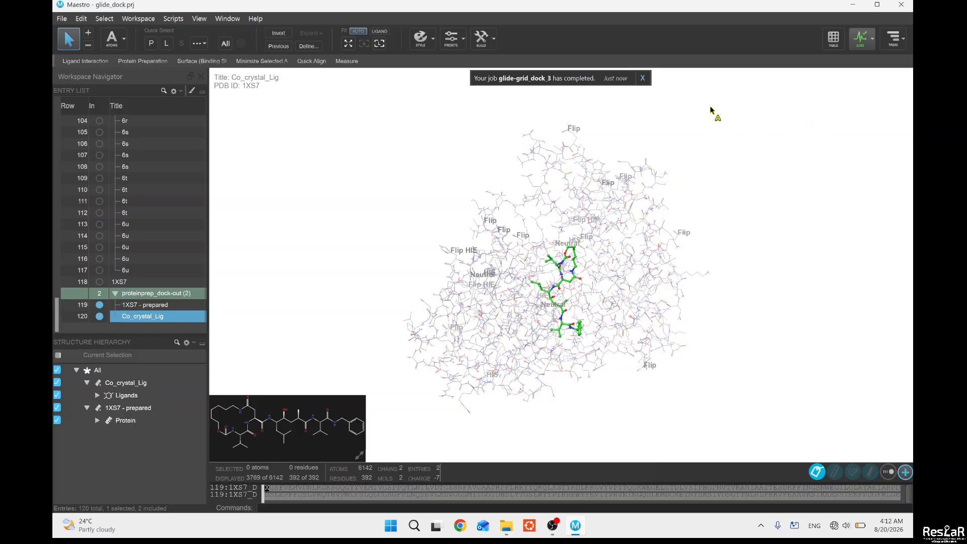
pyautogui.click(643, 78)
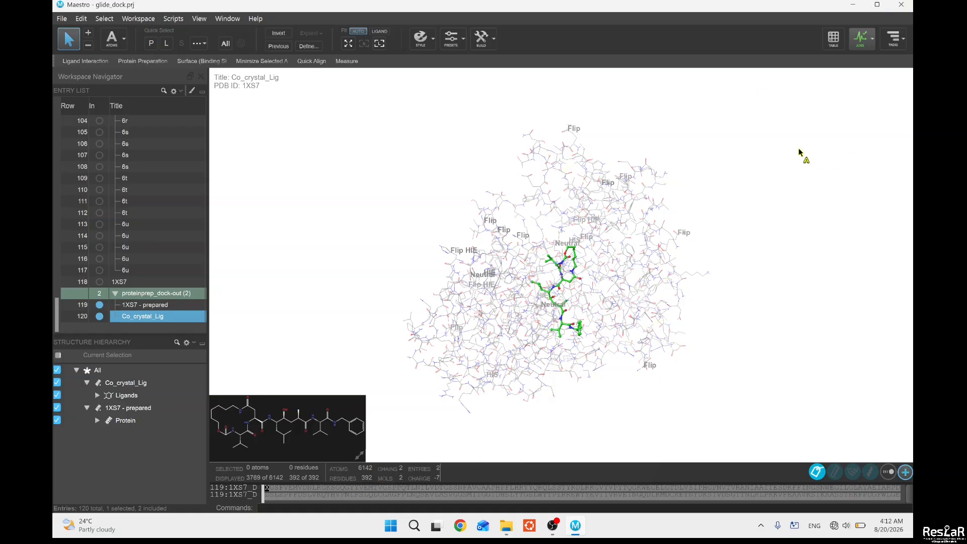
# Search the tasks for docking and open Glide's Ligand Docking
pyautogui.click(896, 46)
pyautogui.write('grid')
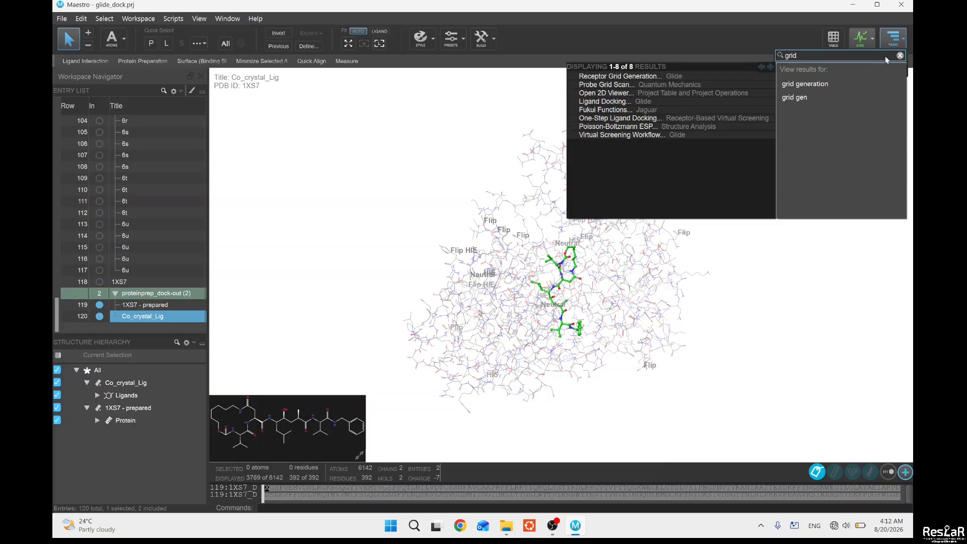
pyautogui.click(900, 56)
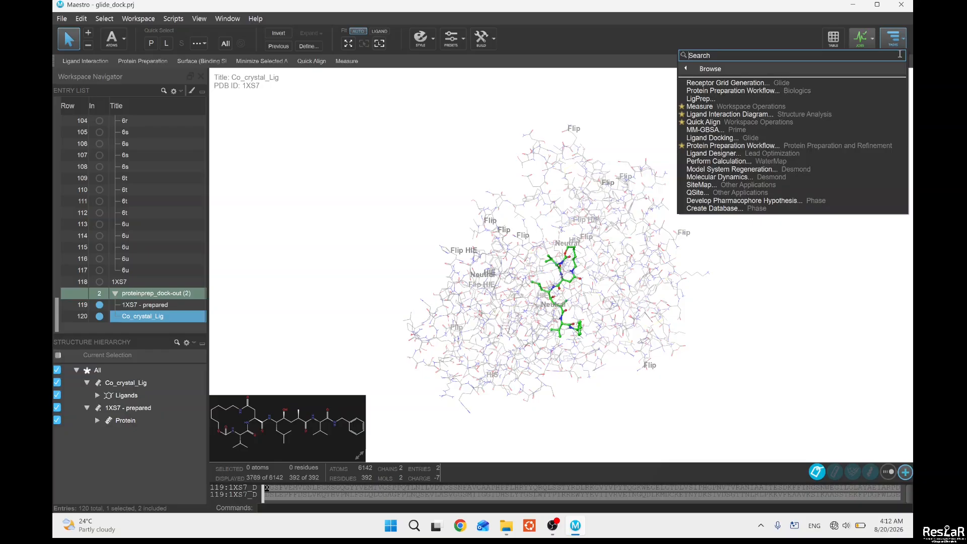
pyautogui.click(708, 68)
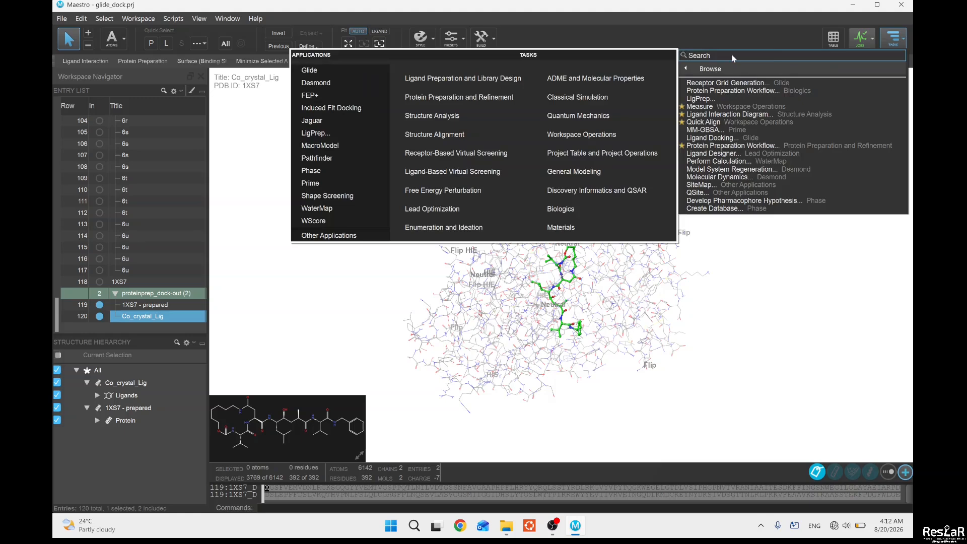
pyautogui.write('docki')
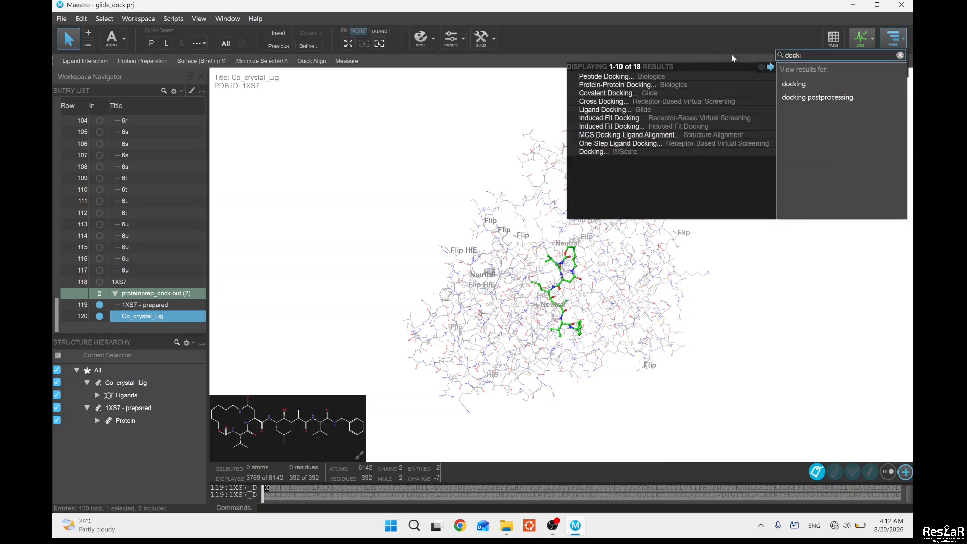
pyautogui.click(597, 110)
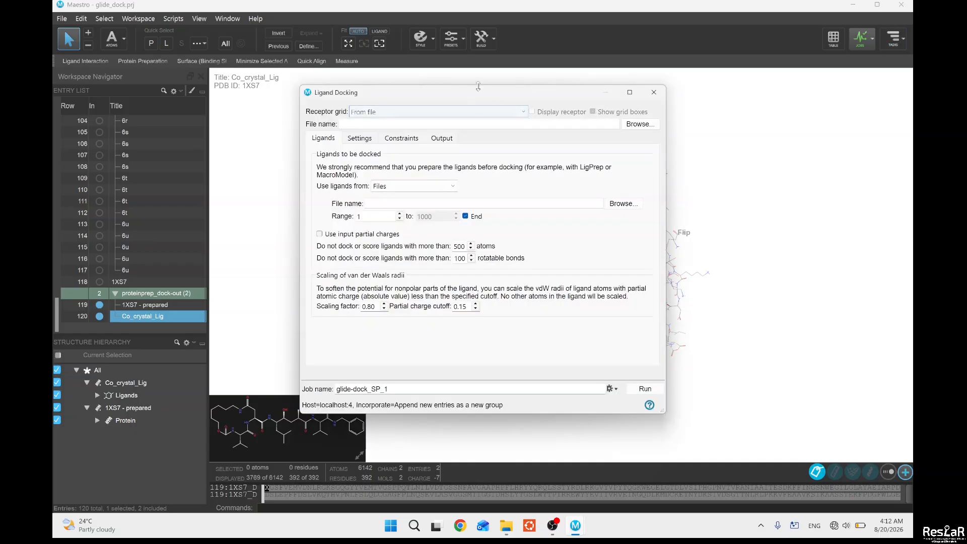
pyautogui.moveTo(482, 96); pyautogui.dragTo(552, 97)
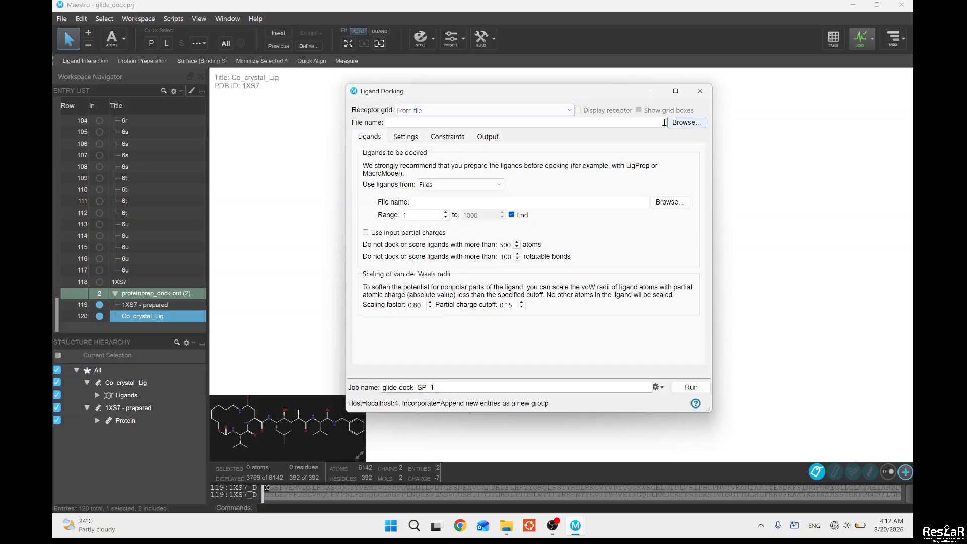
# Load the glide-grid_dock_3 zip file from the docking_Glide folder as the receptor grid
pyautogui.click(682, 122)
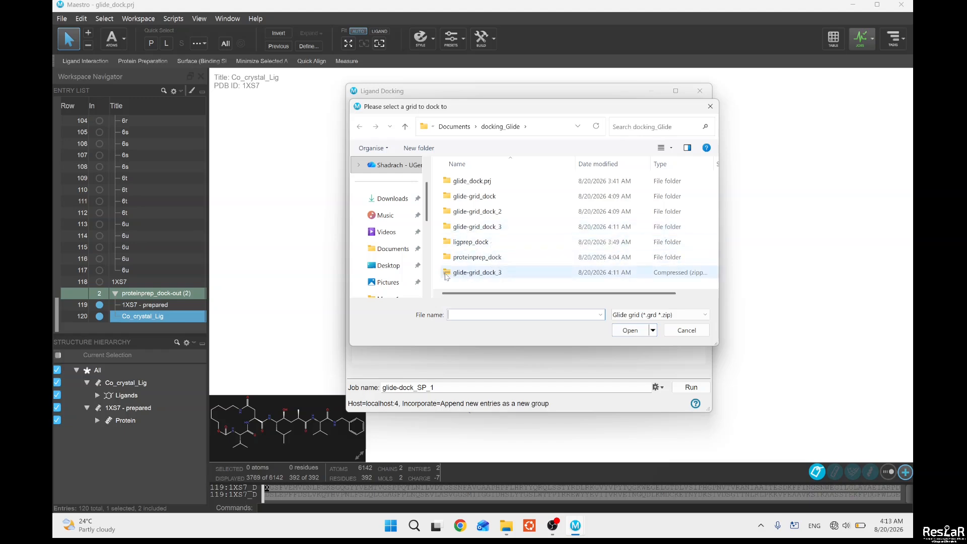
pyautogui.click(476, 273)
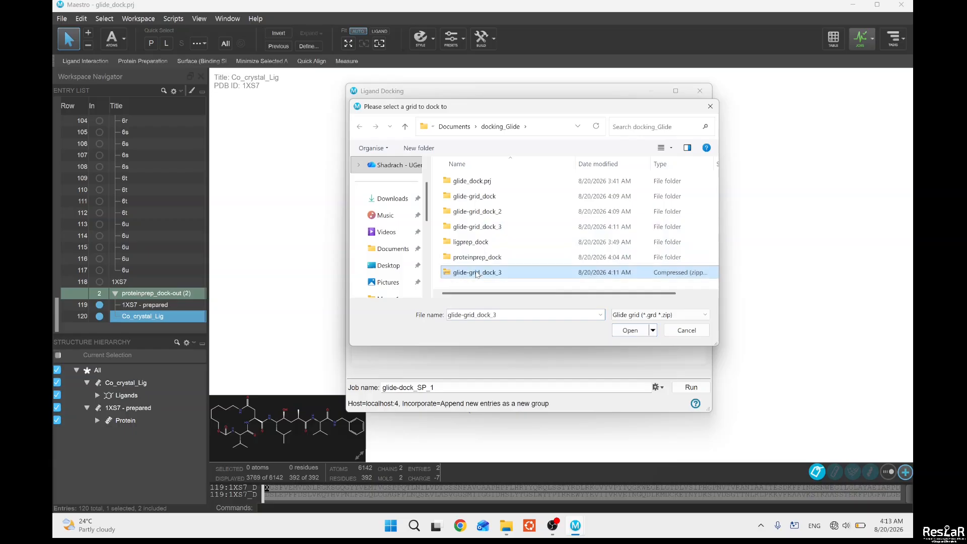
pyautogui.click(633, 332)
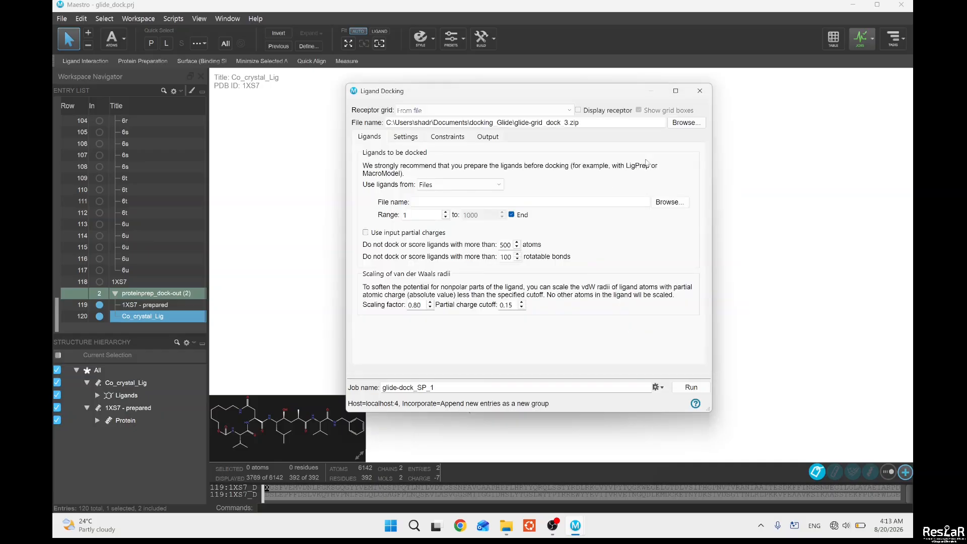
# Set the ligands to be docked to come from the Project Table selection
pyautogui.scroll(20, 143, 217)
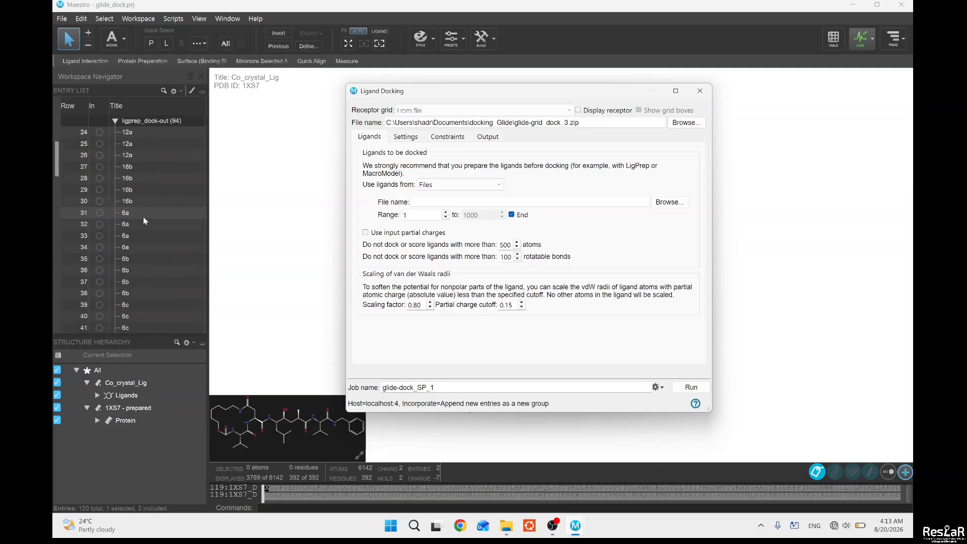
pyautogui.click(483, 184)
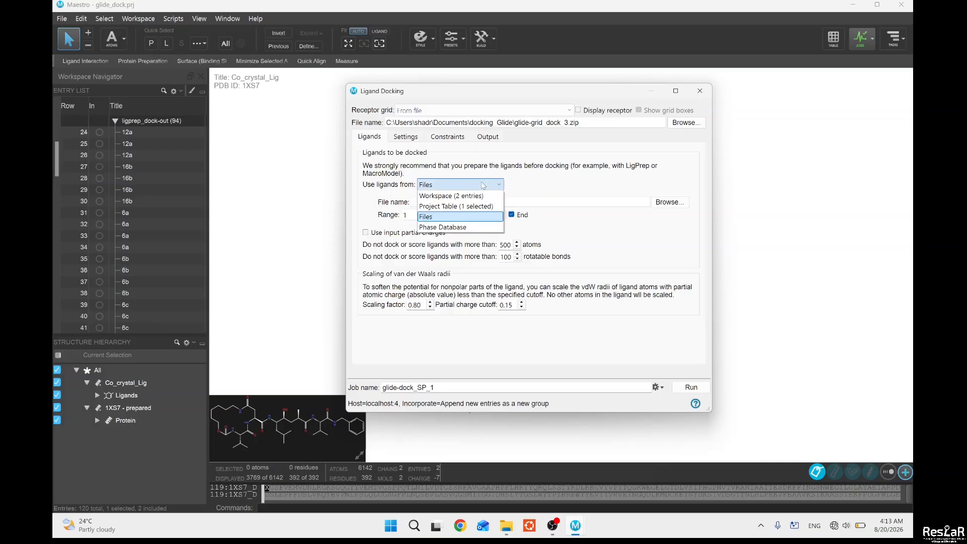
pyautogui.click(467, 207)
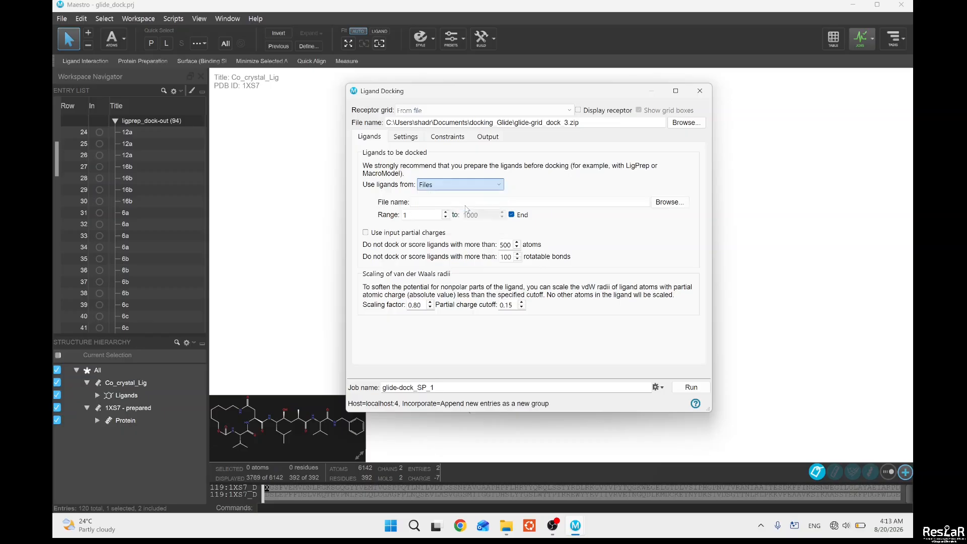
# Select all ligprep_dock-out ligands, rows 24 to 117, plus Co_crystal_Lig, and return to the Ligand Docking window
pyautogui.scroll(2, 185, 204)
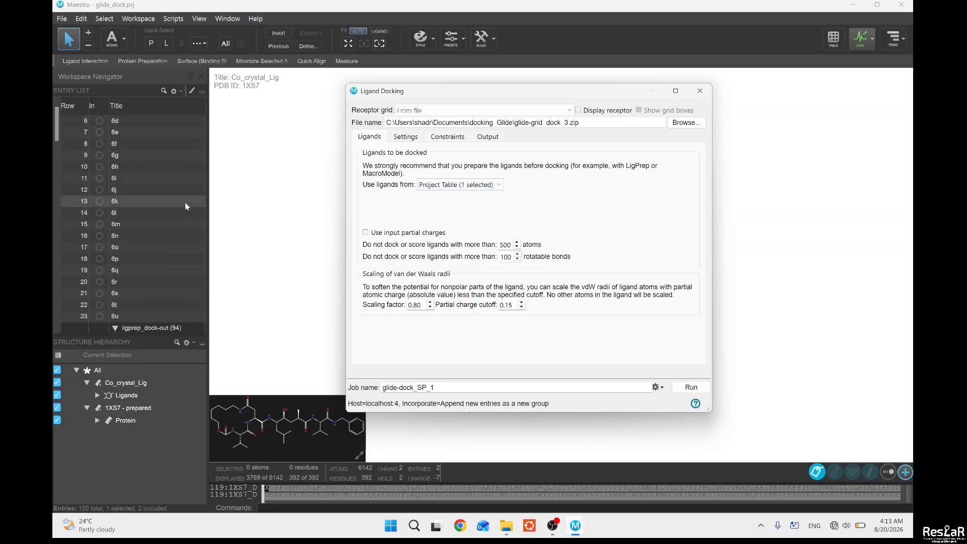
pyautogui.click(149, 202)
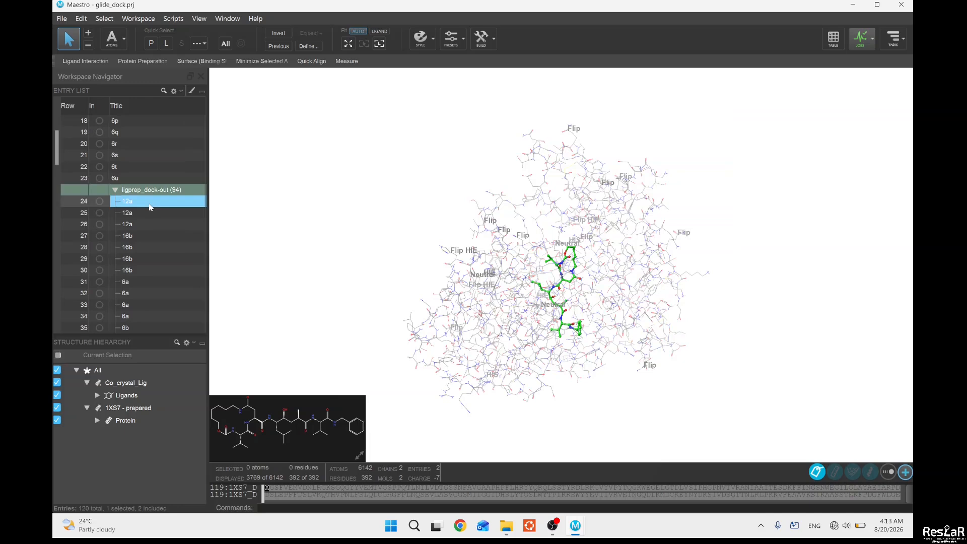
pyautogui.scroll(-15, 157, 231)
pyautogui.scroll(-14, 158, 237)
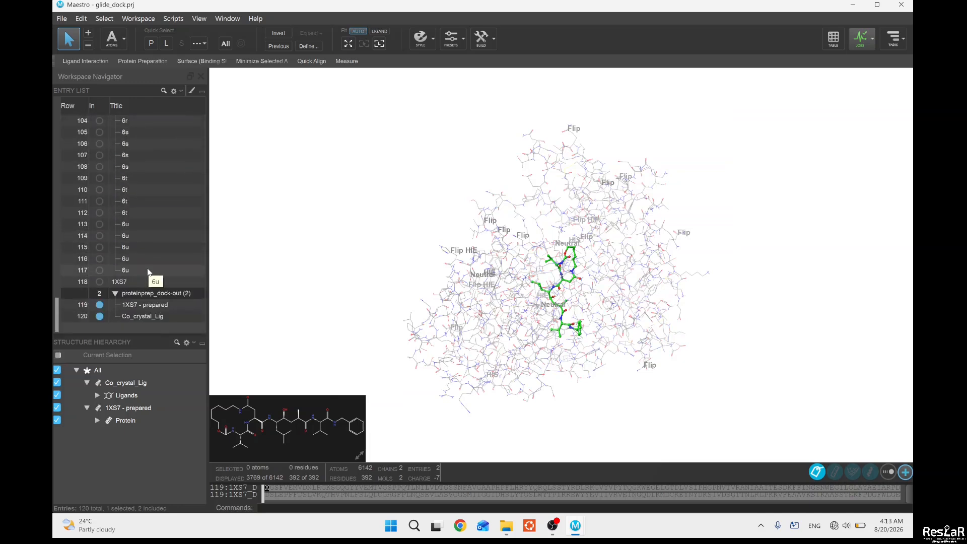
pyautogui.keyDown('shift'); pyautogui.click(149, 271); pyautogui.keyUp('shift')
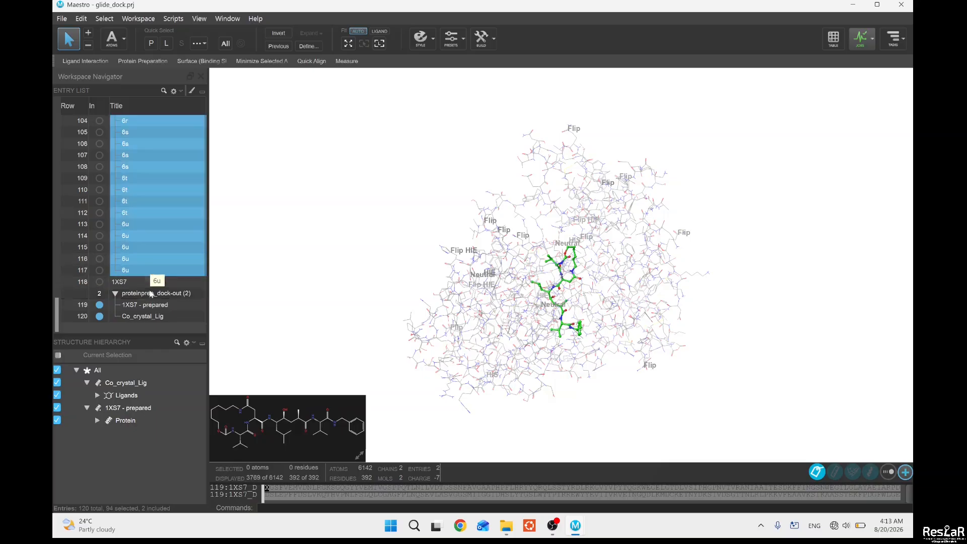
pyautogui.keyDown('ctrl'); pyautogui.click(154, 316); pyautogui.keyUp('ctrl')
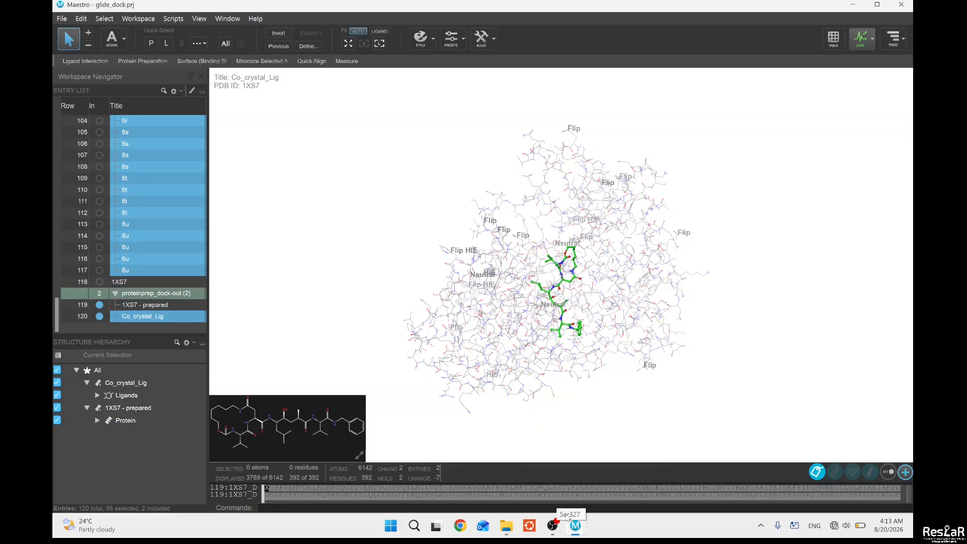
pyautogui.moveTo(575, 526)
pyautogui.click(632, 482)
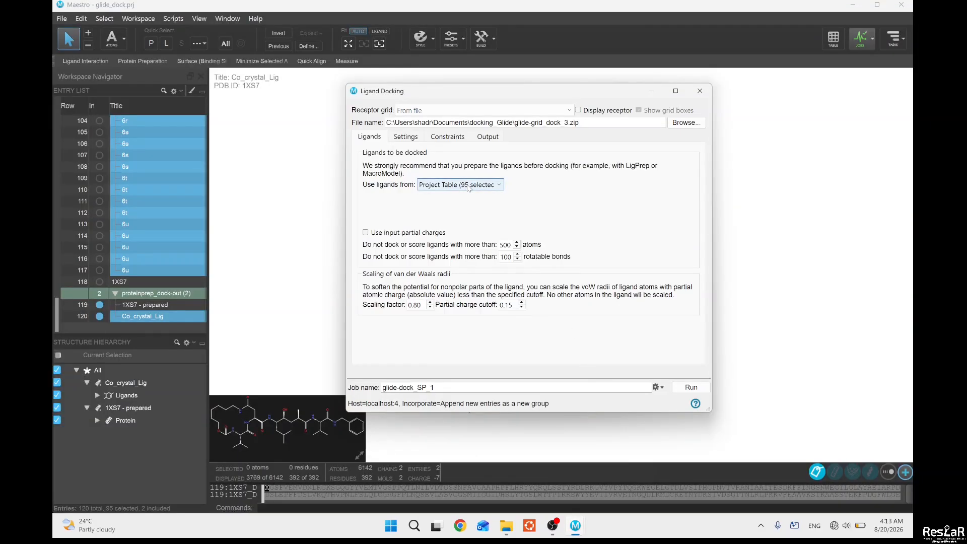
# Use input partial charges for the ligands, and keep SP (standard precision) with Flexible ligand sampling
pyautogui.click(366, 233)
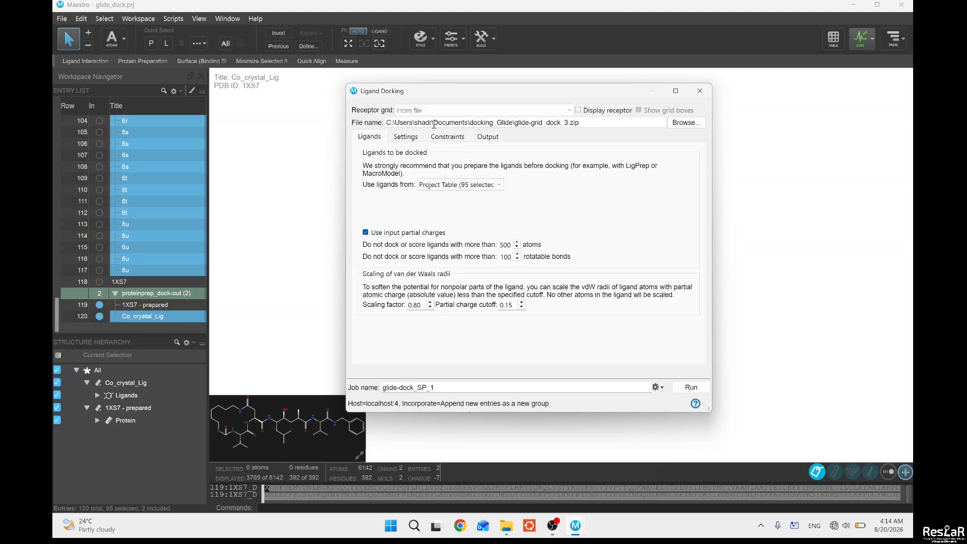
pyautogui.click(407, 138)
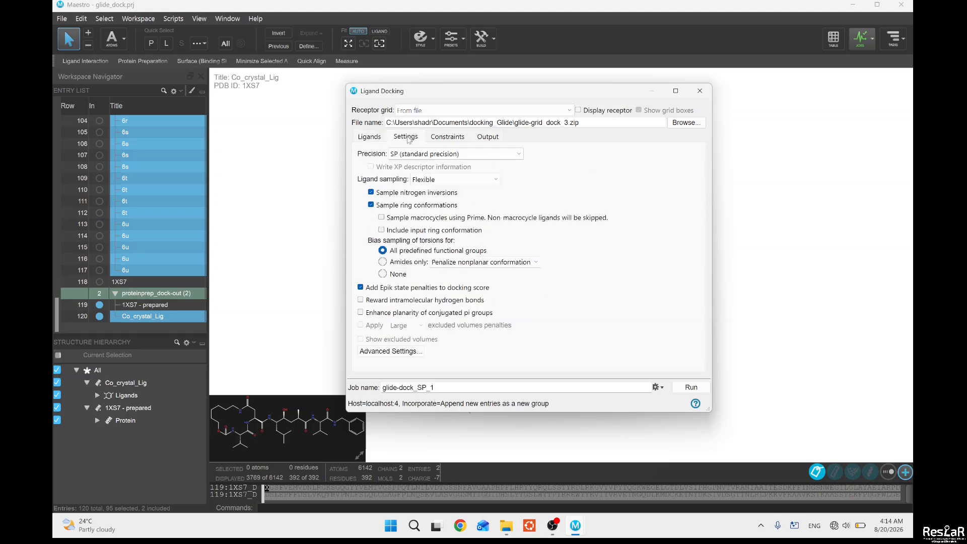
pyautogui.click(508, 153)
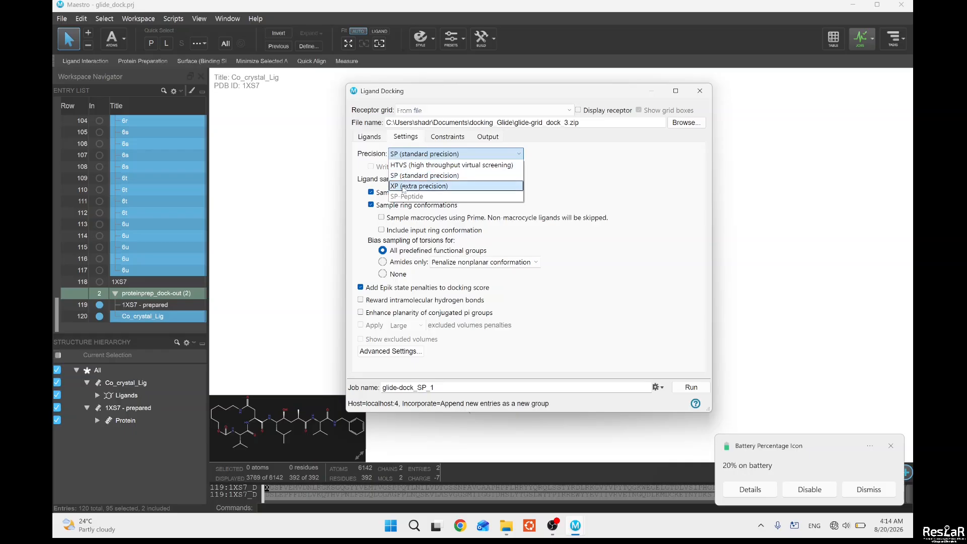
pyautogui.click(407, 175)
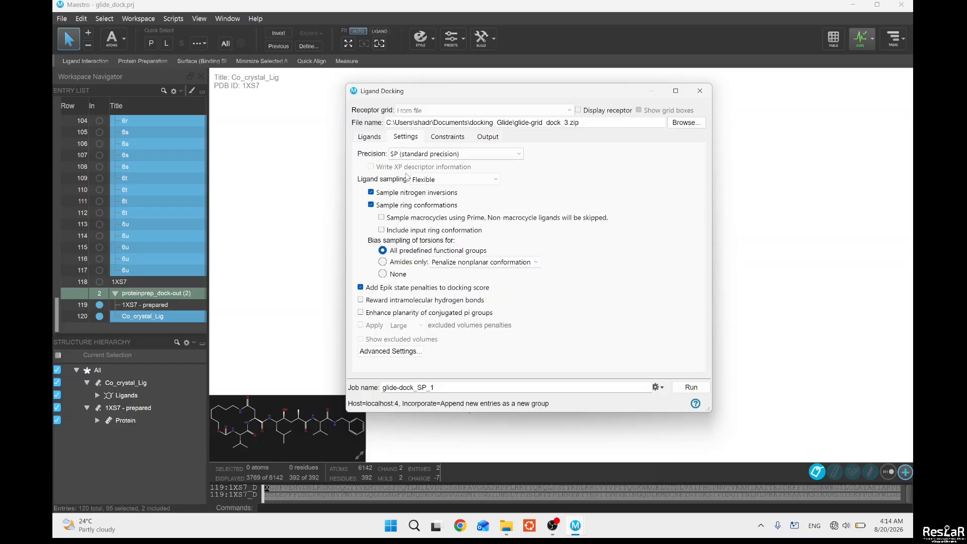
pyautogui.click(448, 181)
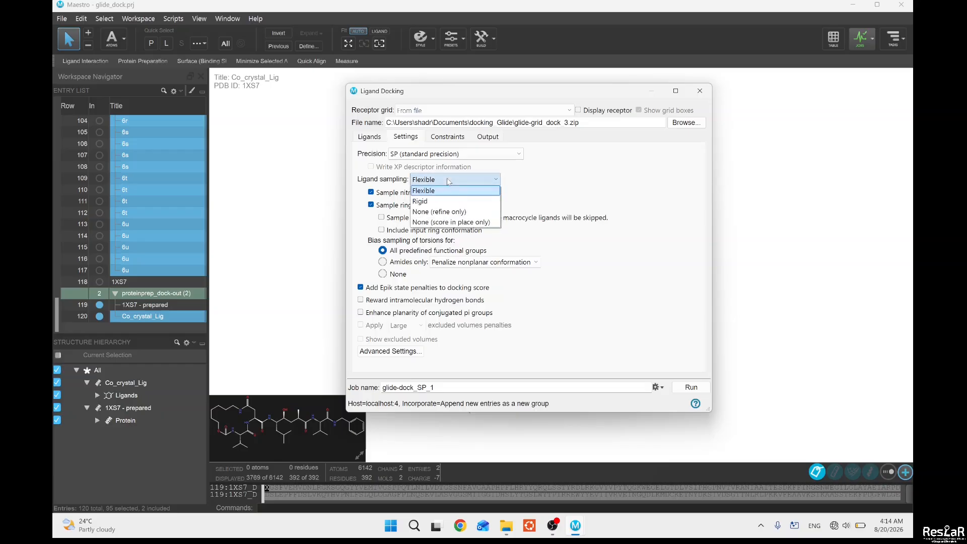
pyautogui.click(448, 180)
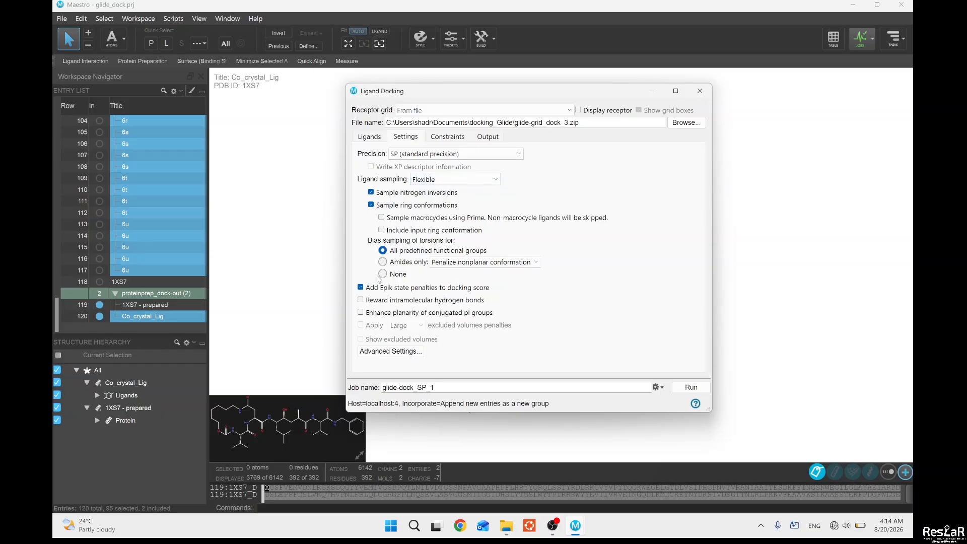
# Review the docking constraints, write out at most 1 pose per ligand, and adjust the number of poses included in post-docking minimization
pyautogui.click(447, 141)
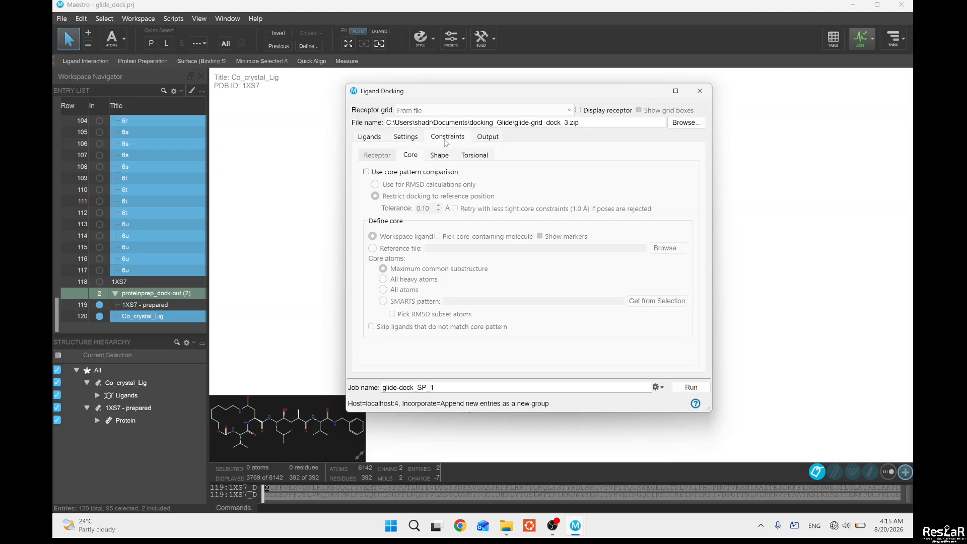
pyautogui.click(478, 138)
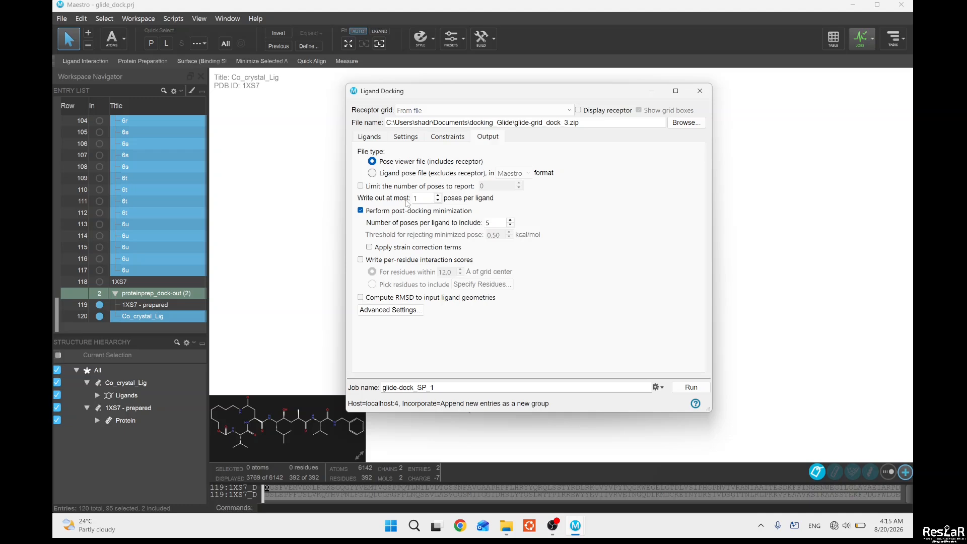
pyautogui.click(438, 195)
pyautogui.click(438, 200)
pyautogui.click(438, 201)
pyautogui.click(510, 221)
pyautogui.click(510, 225)
pyautogui.click(510, 226)
pyautogui.click(510, 226)
# Name the docking job glide-dock_SP_dock, adjust its processor total in the job settings, and run it
pyautogui.click(656, 387)
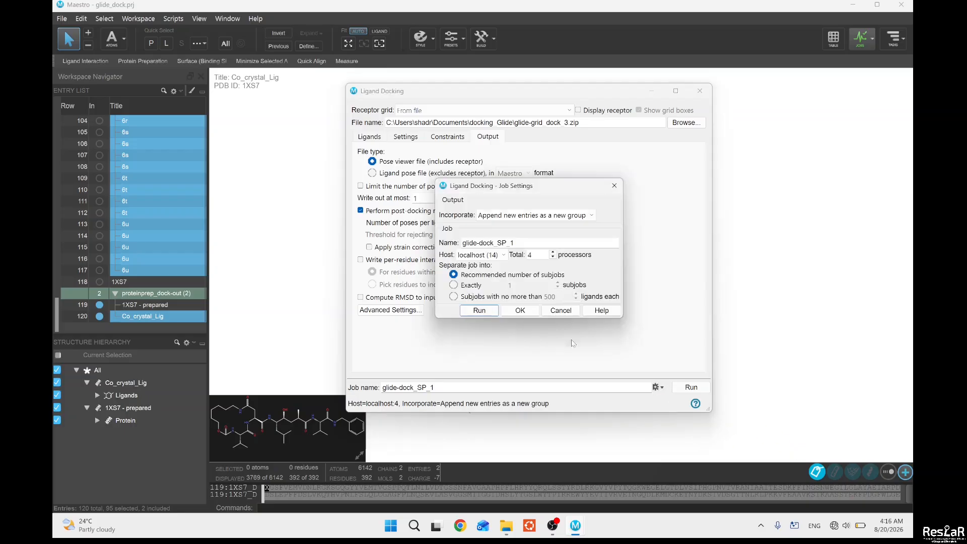
pyautogui.click(521, 242)
pyautogui.press('BackSpace')
pyautogui.write('dock')
pyautogui.click(554, 254)
pyautogui.click(513, 312)
pyautogui.click(690, 388)
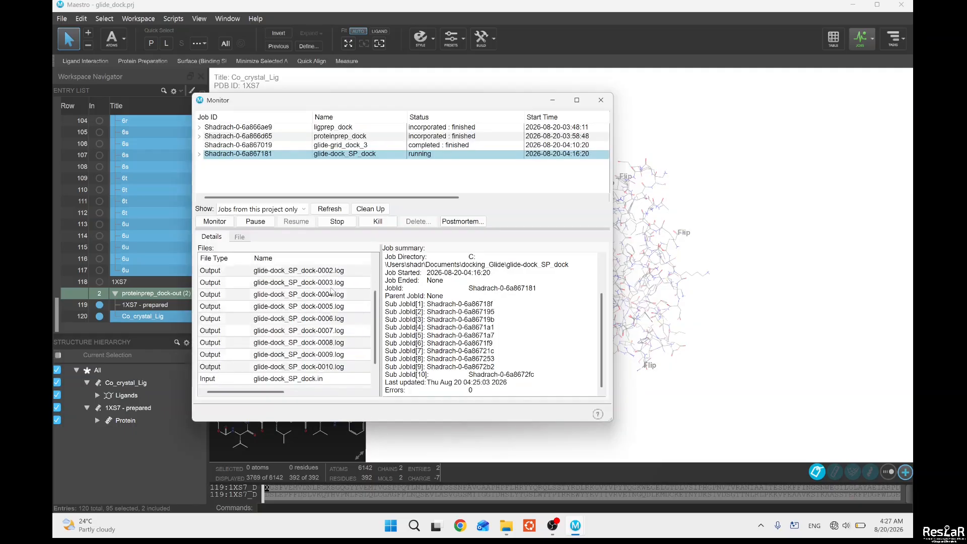
# Examine the output files and summary of the glide-dock_SP_dock job in the job monitor
pyautogui.scroll(-1, 333, 291)
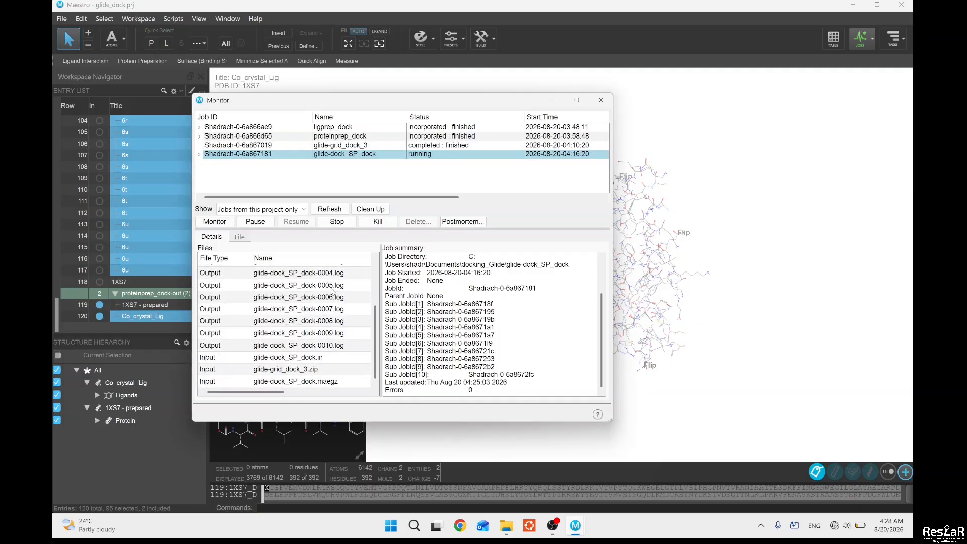
pyautogui.scroll(3, 333, 291)
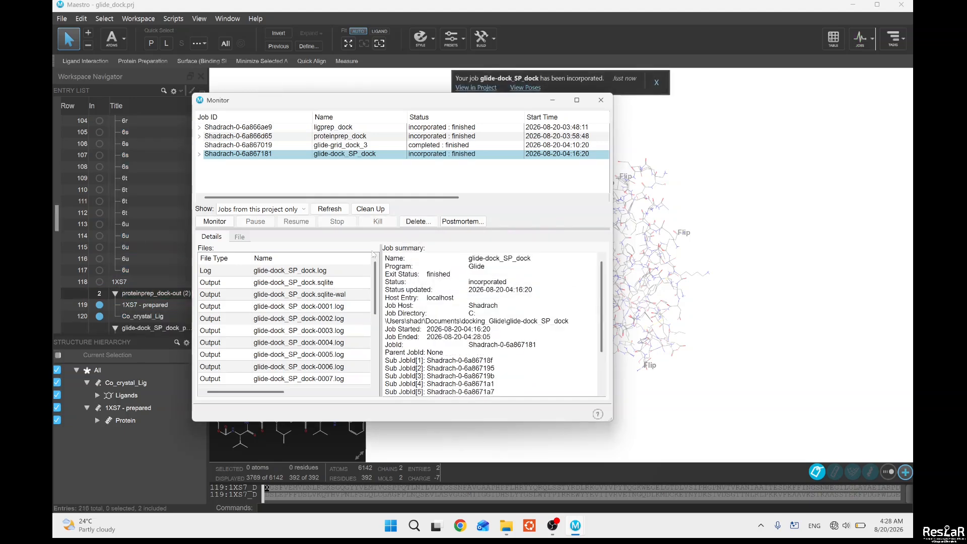
# Close the job monitor, select the whole glide-dock_SP_dock_pv group in the entry list, and review its docked entries
pyautogui.click(604, 103)
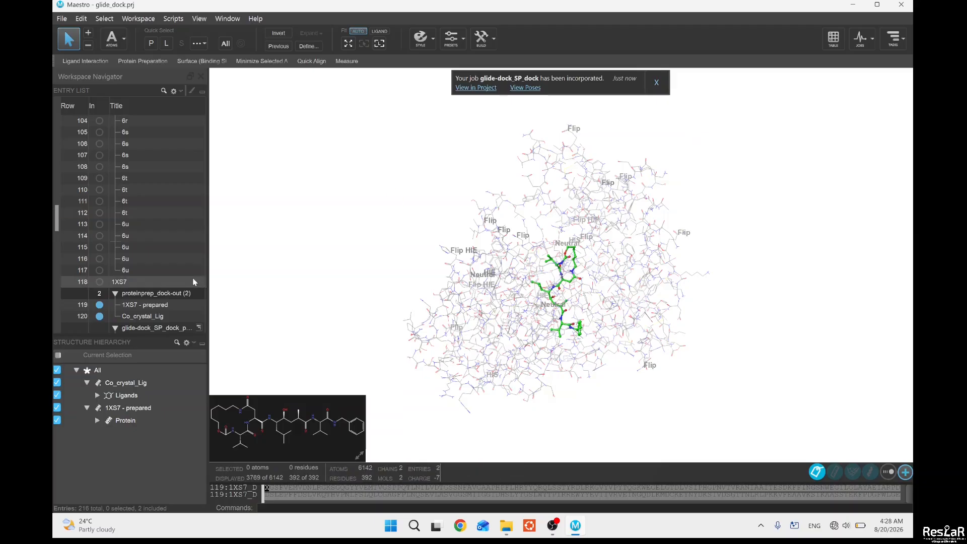
pyautogui.scroll(-4, 166, 270)
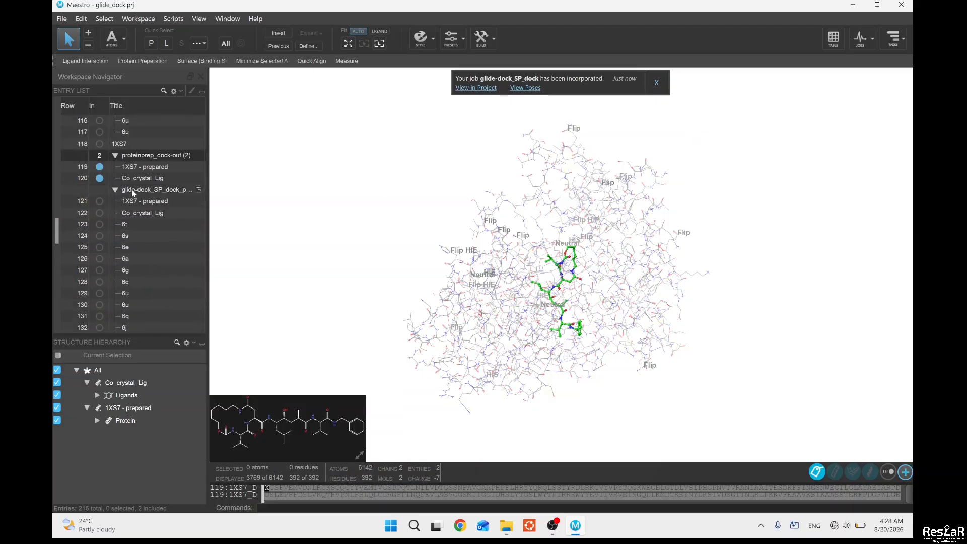
pyautogui.doubleClick(123, 190)
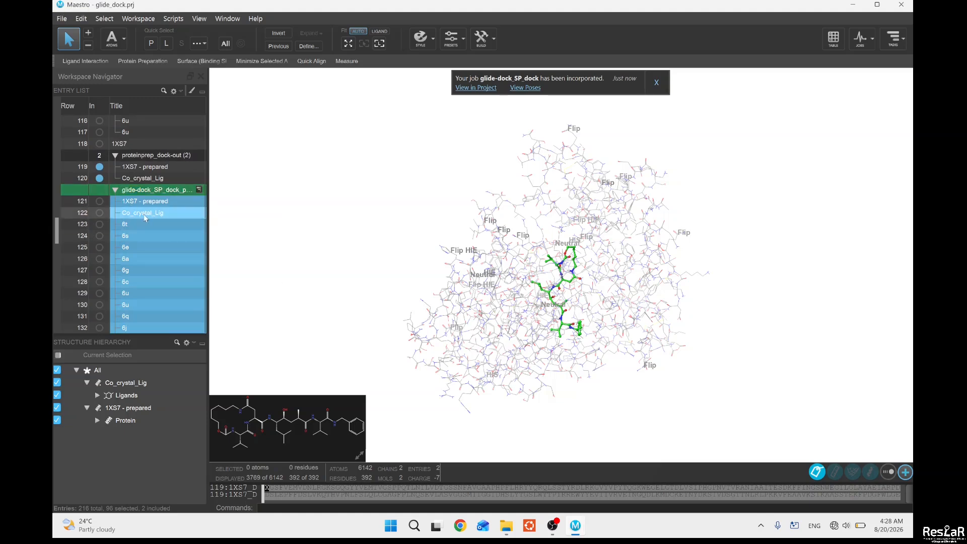
pyautogui.scroll(-3, 145, 225)
pyautogui.scroll(-20, 144, 225)
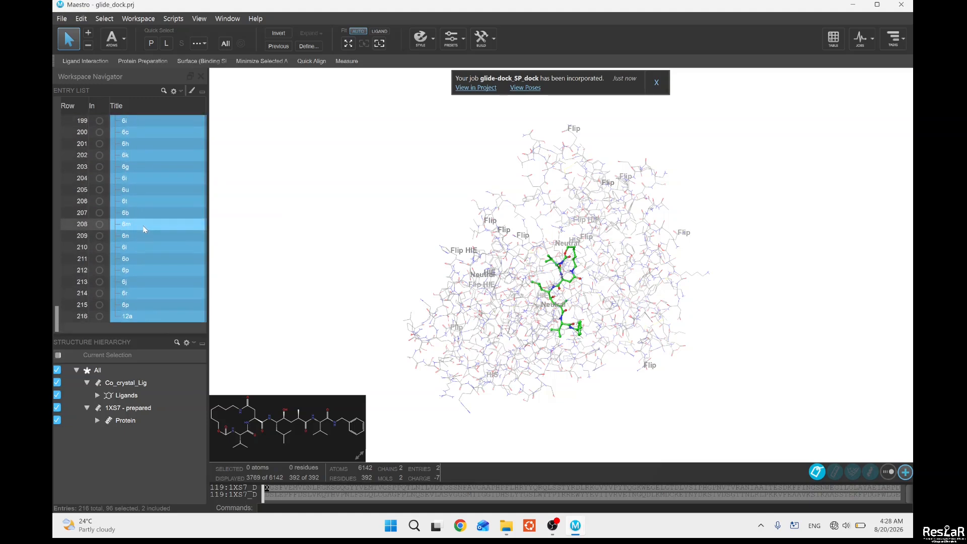
pyautogui.scroll(20, 144, 234)
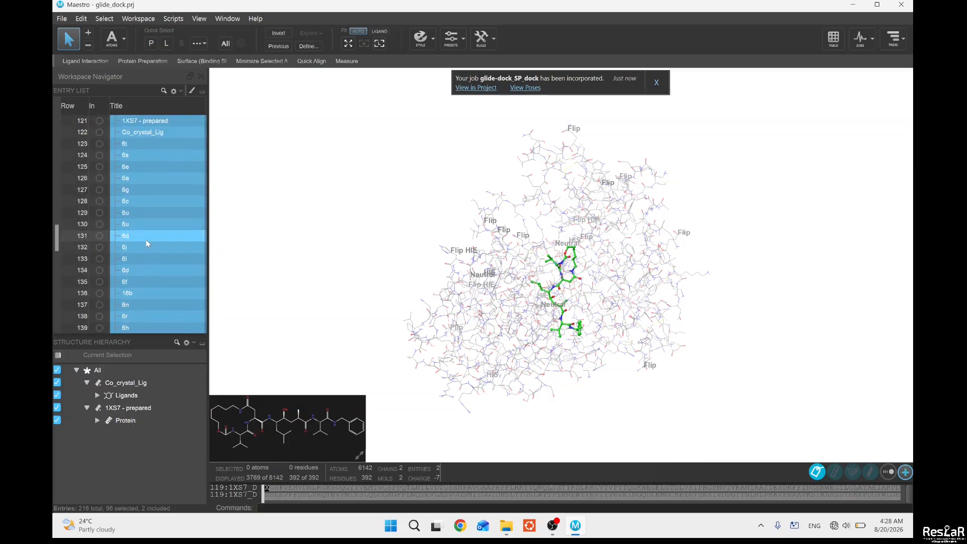
pyautogui.scroll(-3, 147, 237)
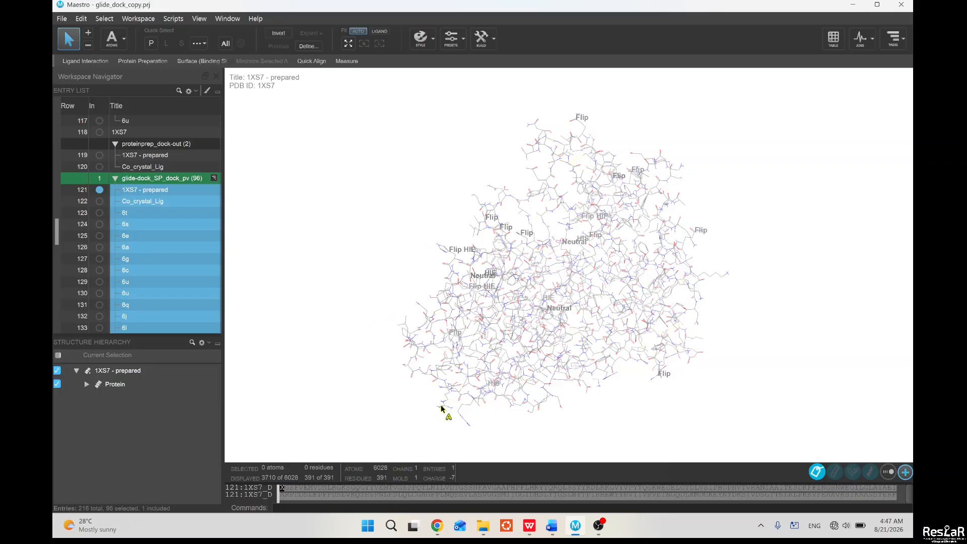
# Switch to File Explorer and open the glide-dock_SP_dock XLS worksheet from the glide-dock_SP_dock folder inside docking_Glide
pyautogui.moveTo(480, 534)
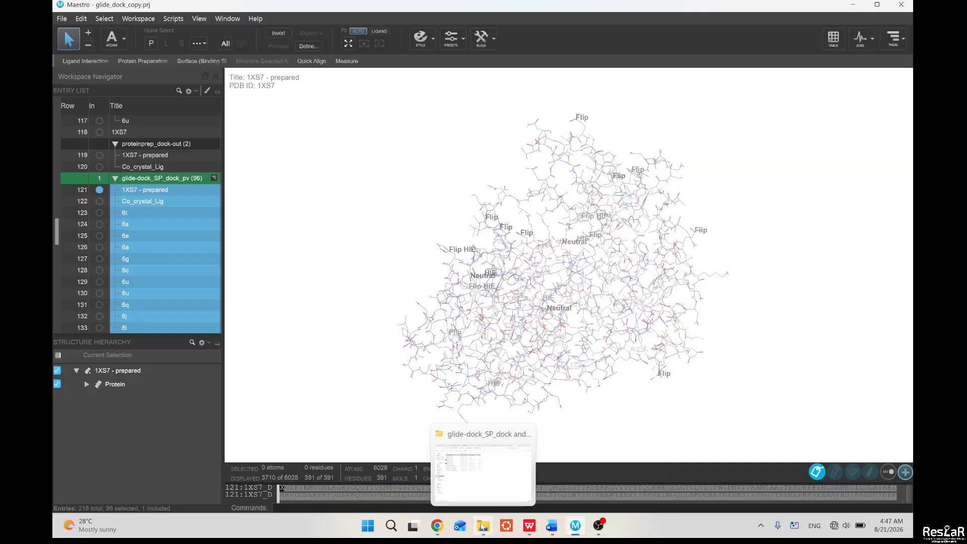
pyautogui.click(483, 527)
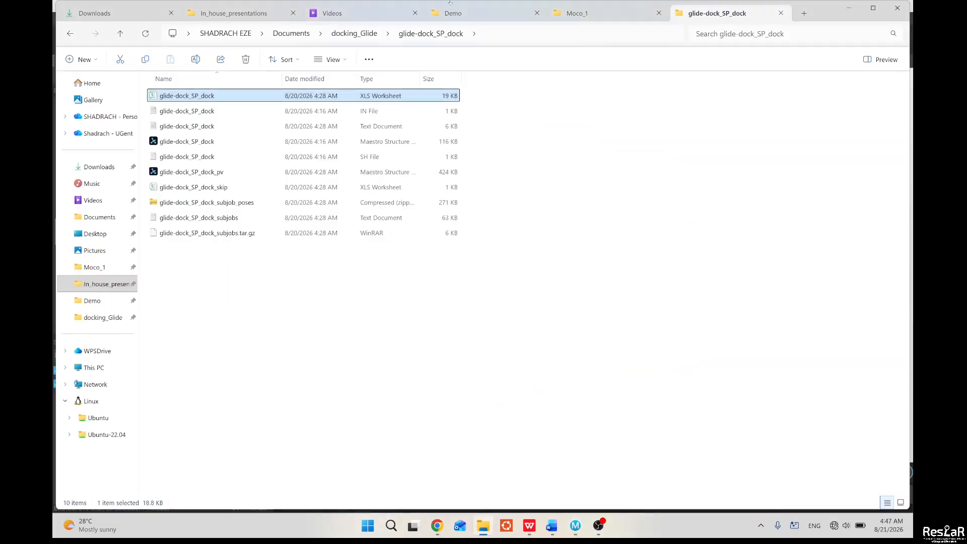
pyautogui.click(361, 34)
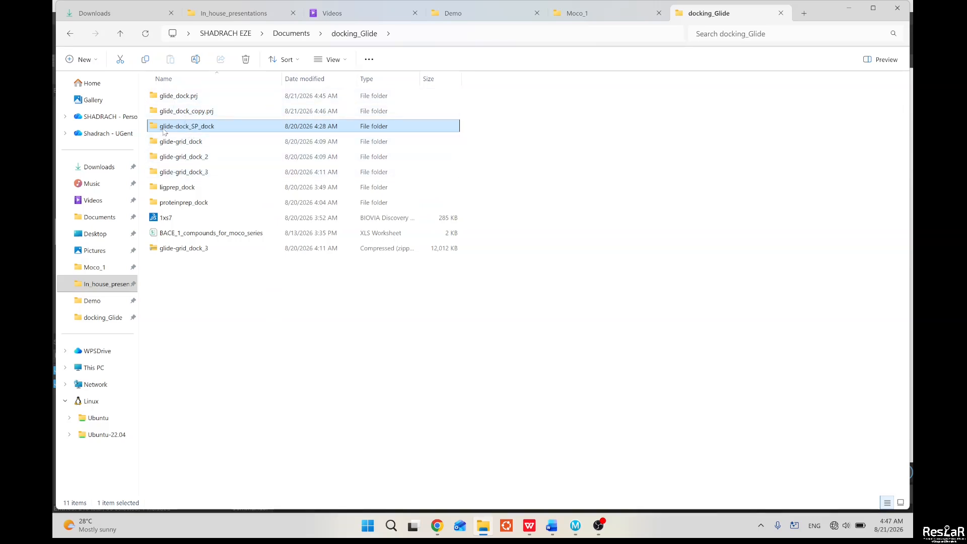
pyautogui.doubleClick(203, 130)
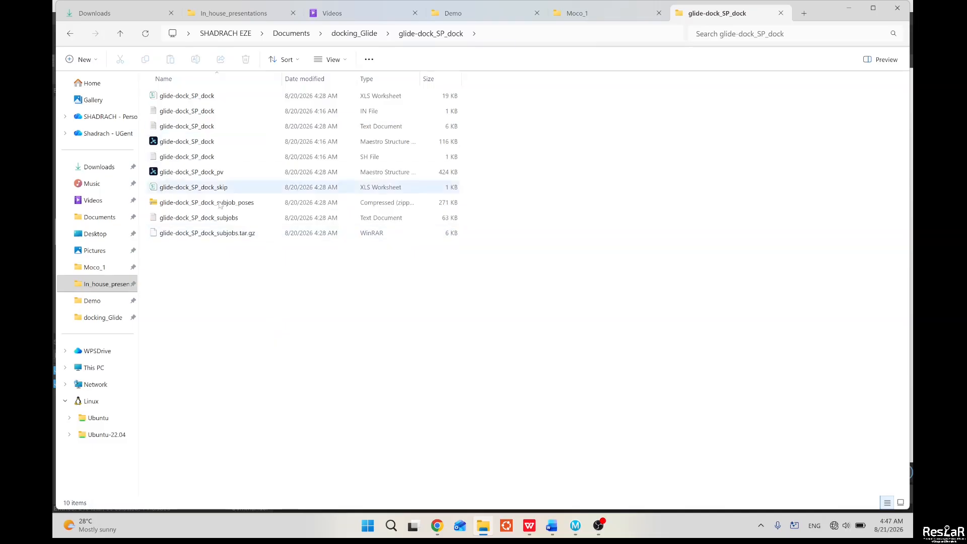
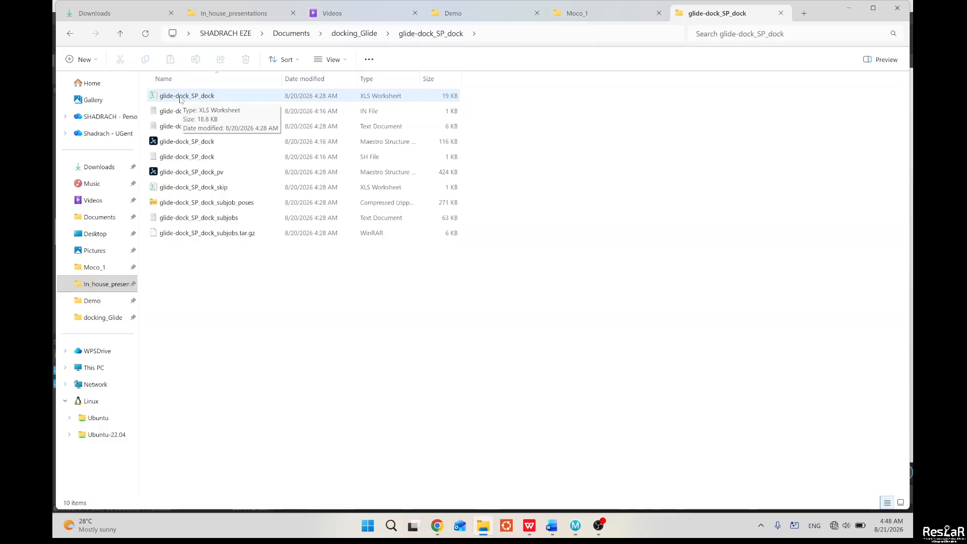
pyautogui.doubleClick(181, 97)
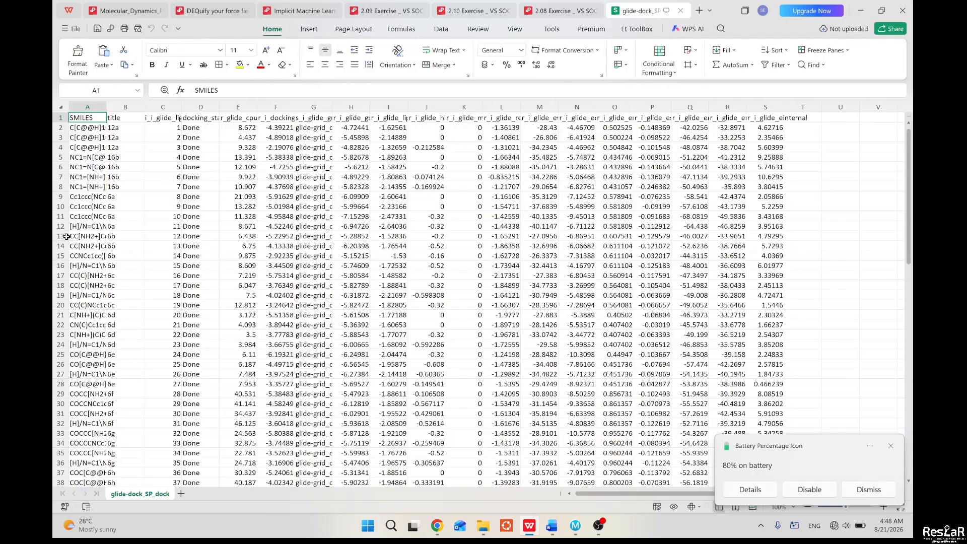
# Examine the SMILES, title, i_i_glide_lignum and r_i_docking_score columns down the full list of docked ligands
pyautogui.click(91, 107)
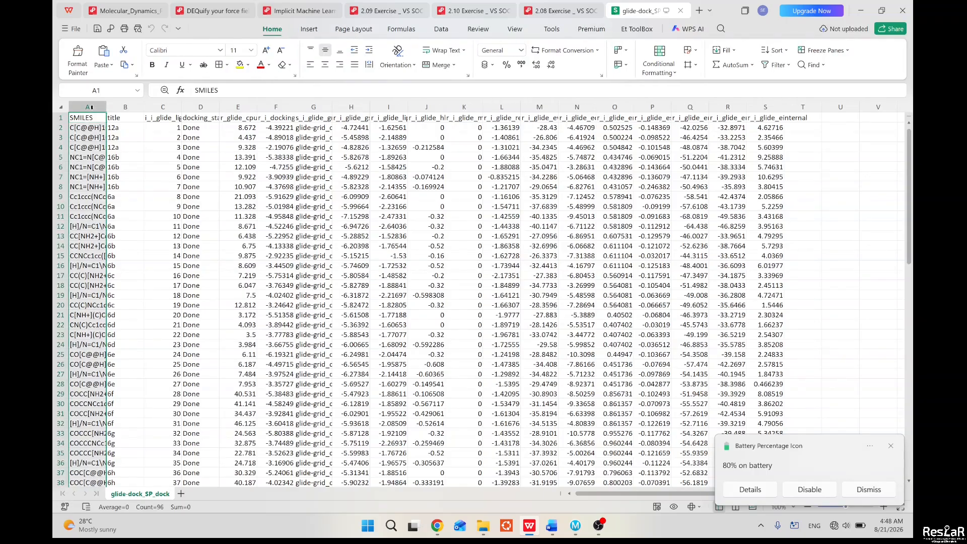
pyautogui.click(125, 107)
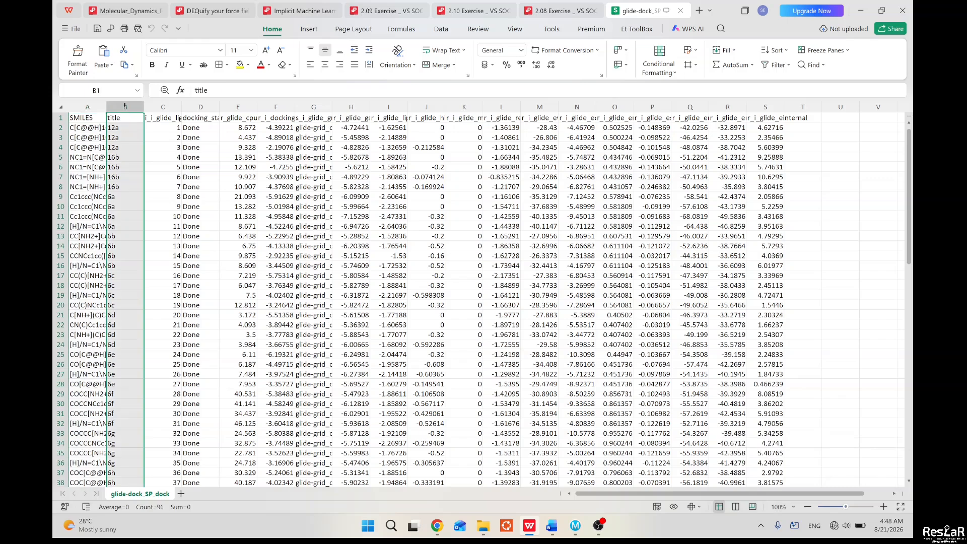
pyautogui.scroll(-6, 78, 335)
pyautogui.scroll(6, 80, 332)
pyautogui.click(163, 139)
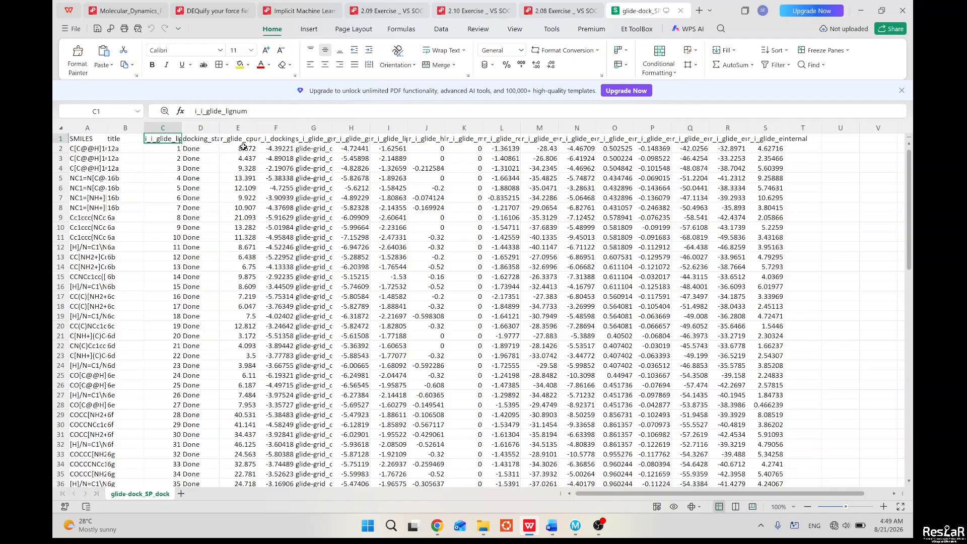
pyautogui.click(271, 140)
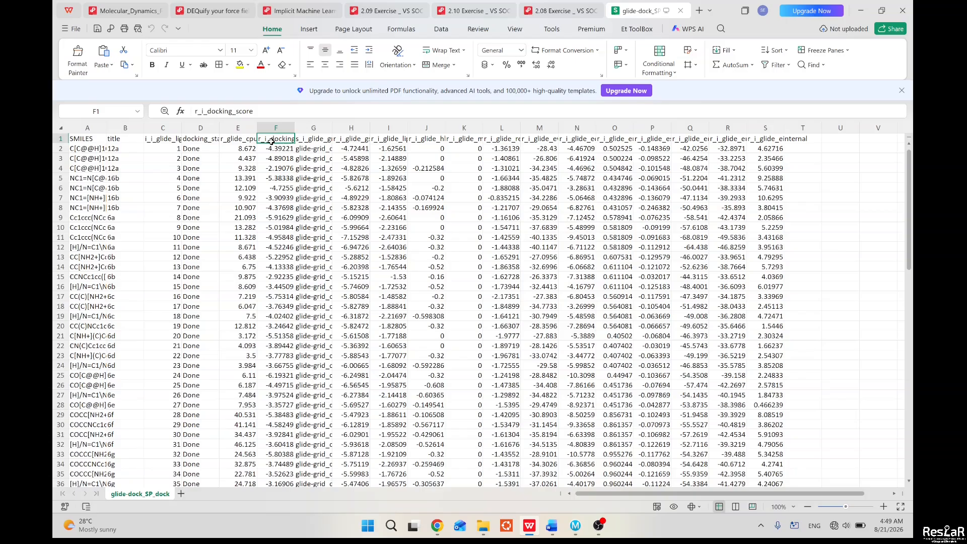
pyautogui.scroll(-3, 280, 156)
pyautogui.scroll(-12, 280, 155)
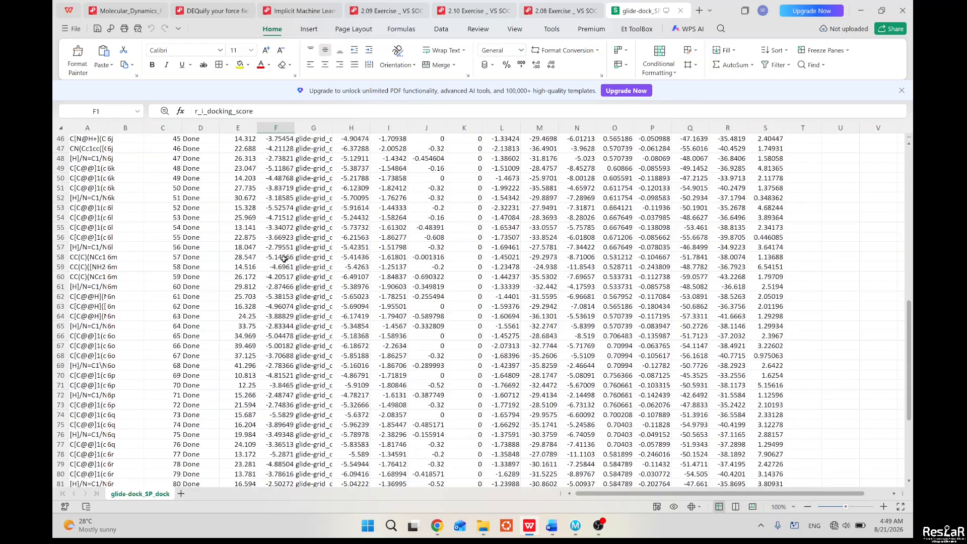
pyautogui.scroll(-9, 283, 258)
pyautogui.scroll(11, 282, 260)
pyautogui.scroll(13, 283, 260)
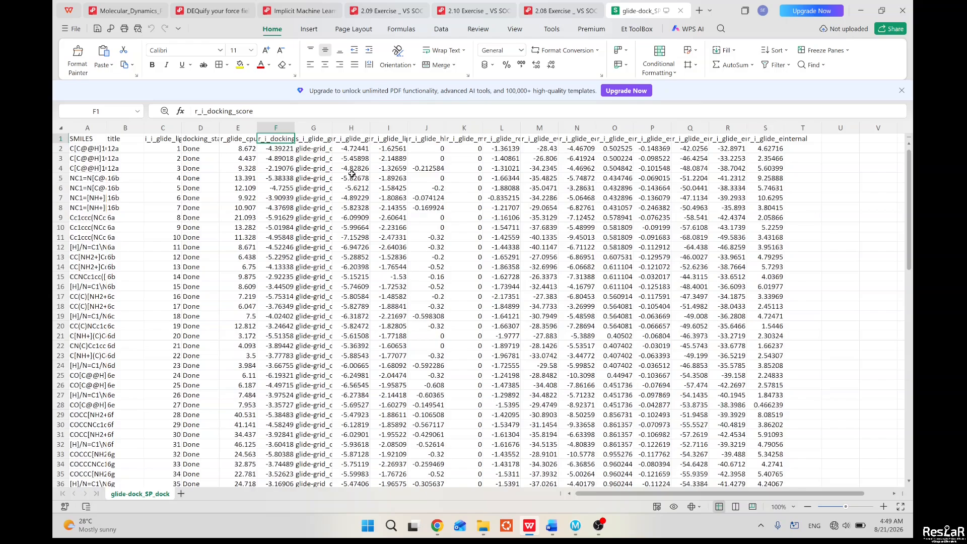
# Inspect the r_i_glide_gscore, r_i_glide_lipo, r_i_glide_hbond and r_i_glide_metal columns, and return to r_i_docking_score
pyautogui.click(303, 139)
pyautogui.click(360, 140)
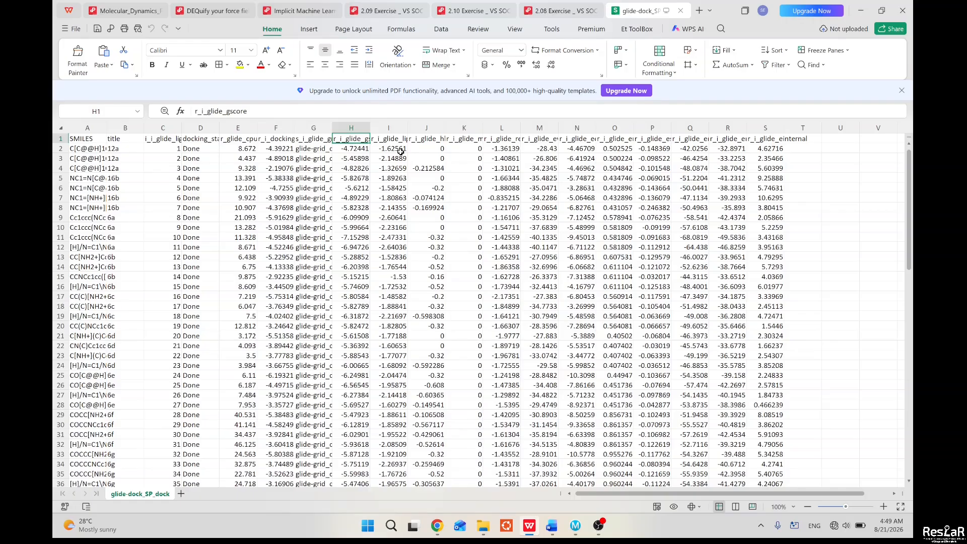
pyautogui.click(392, 140)
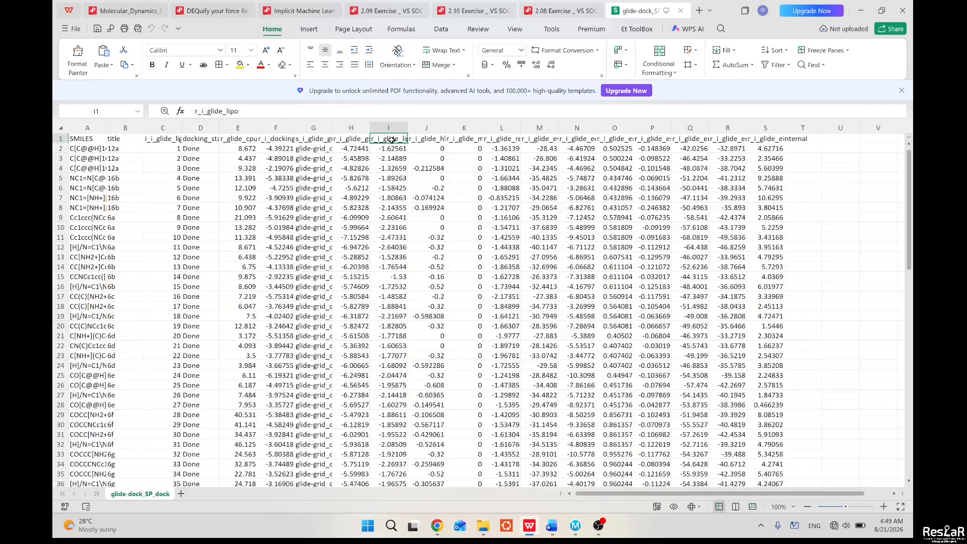
pyautogui.click(425, 141)
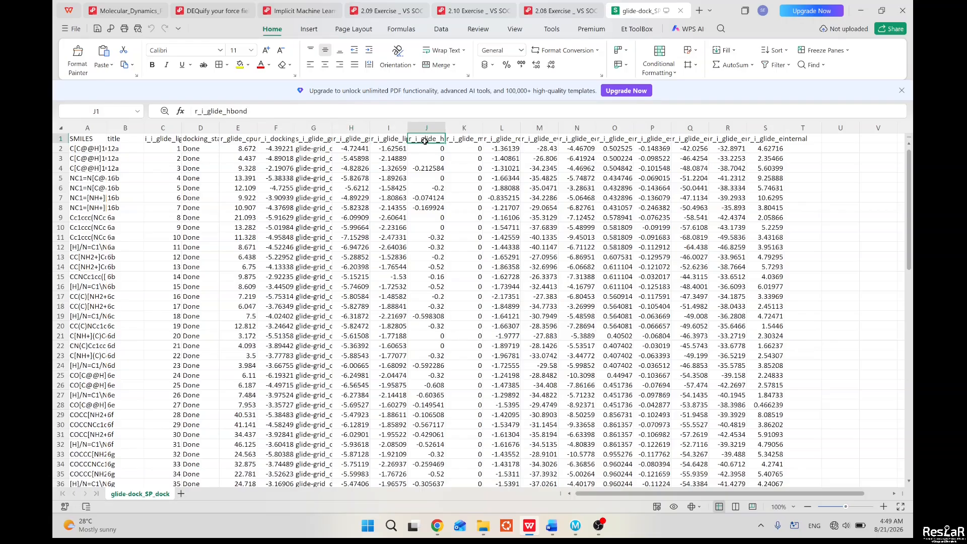
pyautogui.click(462, 139)
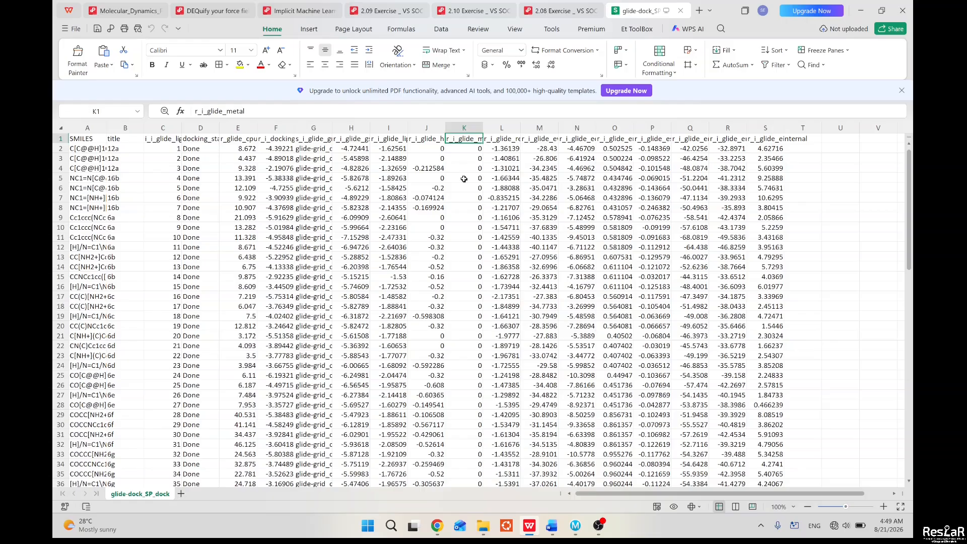
pyautogui.click(275, 141)
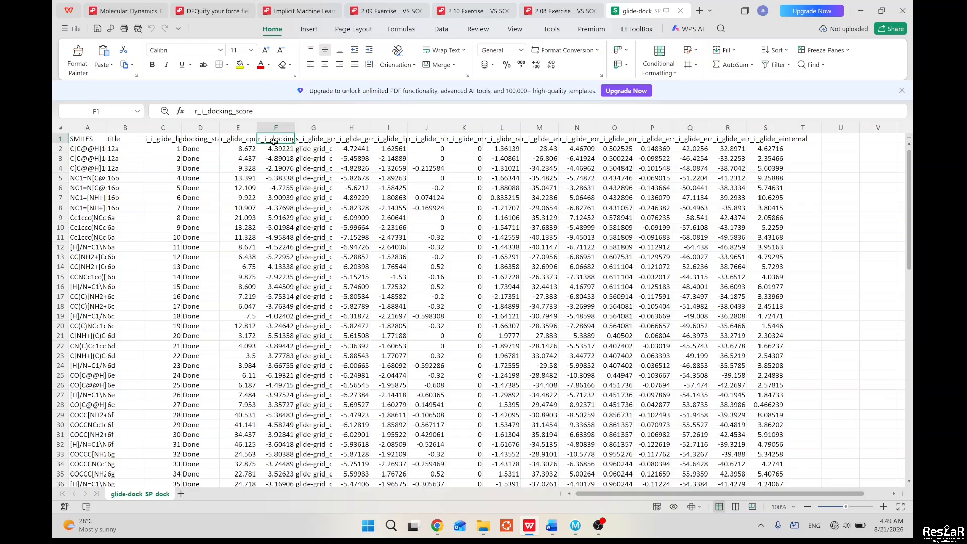
# Sort the entire results table by r_i_docking_score values from smallest to largest, treating the first row as headers
pyautogui.click(74, 139)
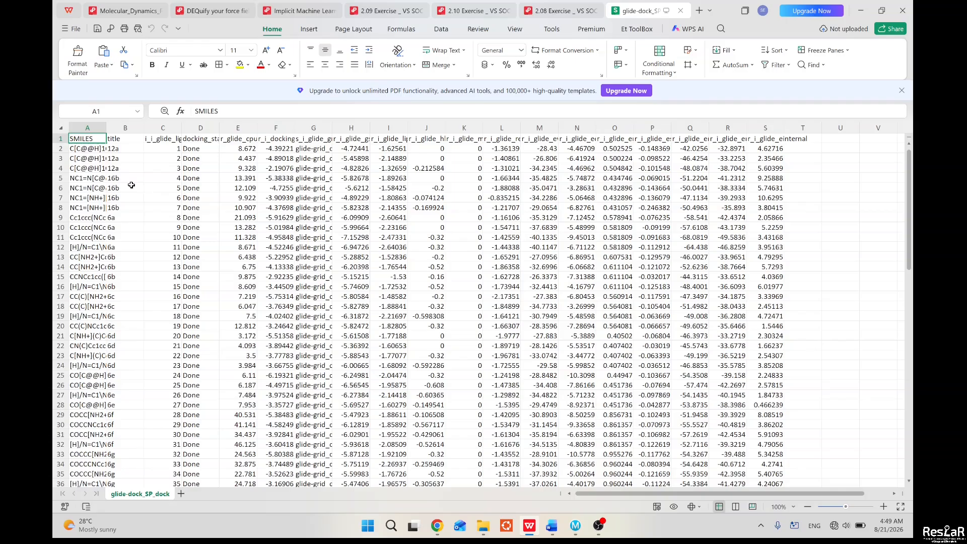
pyautogui.hotkey('ctrl', 'shift', 'Right')
pyautogui.hotkey('ctrl', 'shift', 'Down')
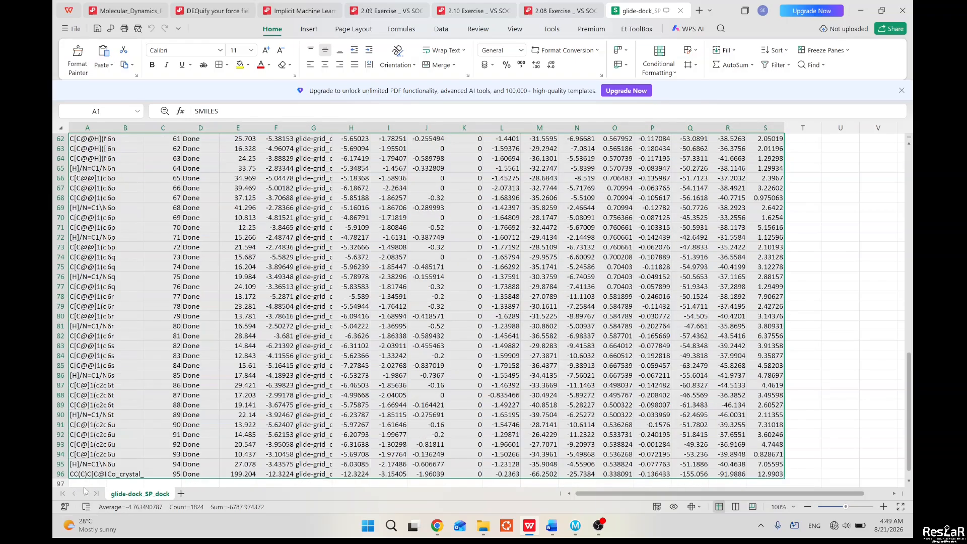
pyautogui.click(786, 50)
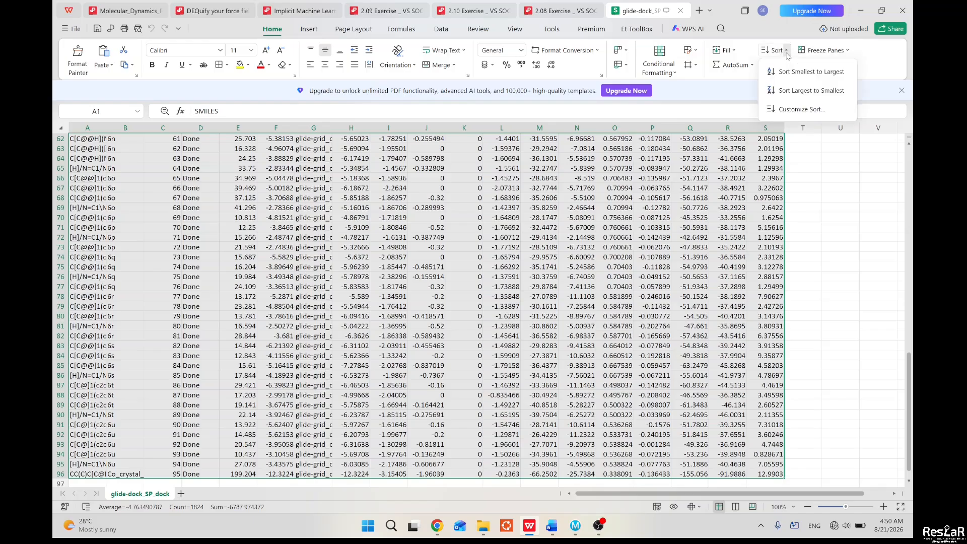
pyautogui.click(801, 109)
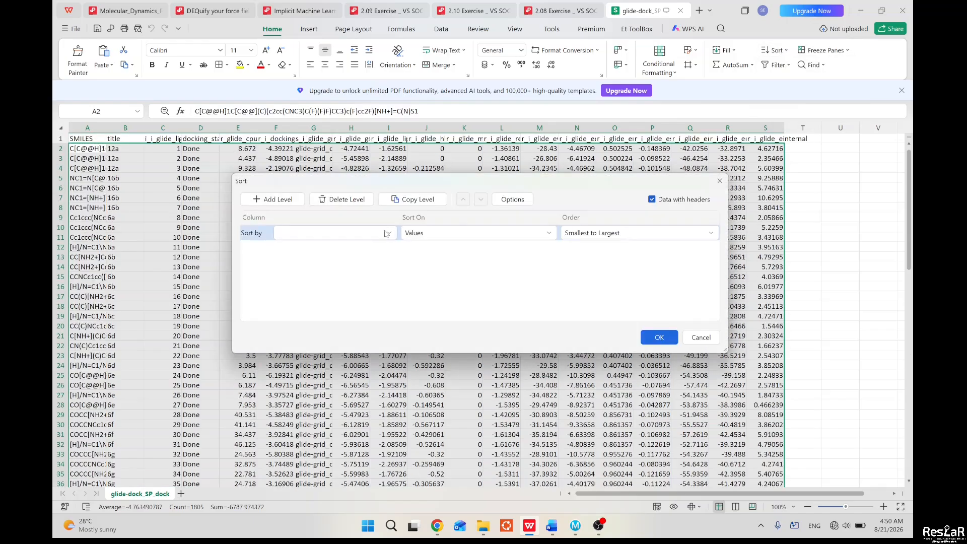
pyautogui.click(388, 233)
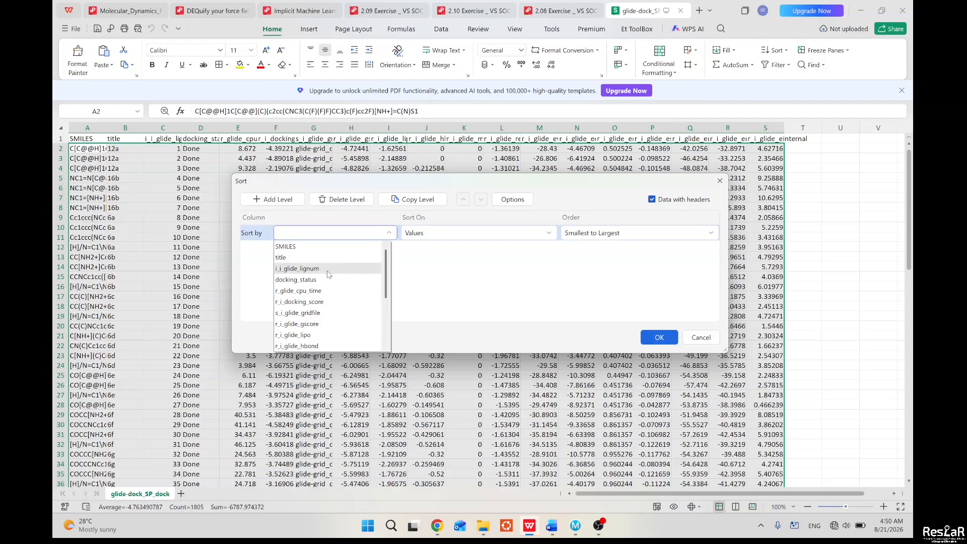
pyautogui.click(302, 302)
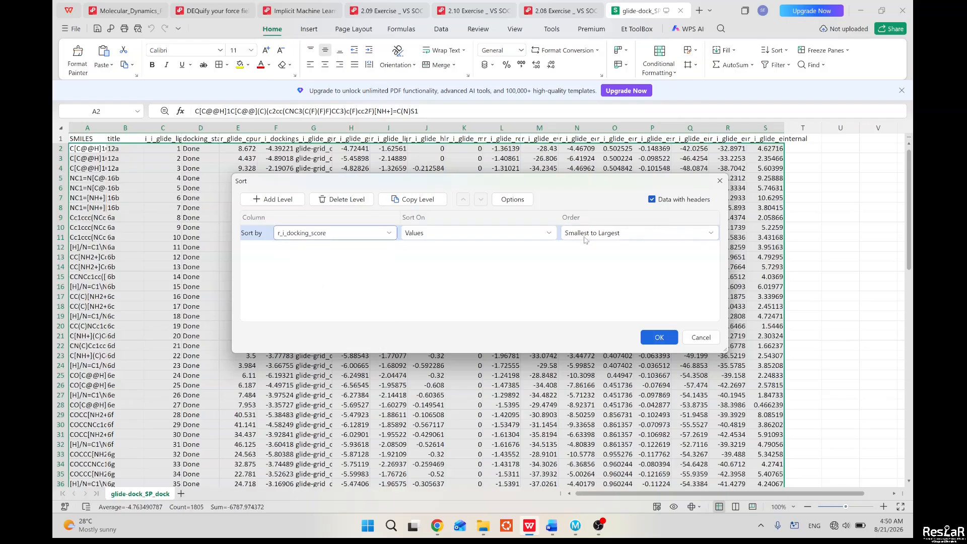
pyautogui.click(656, 338)
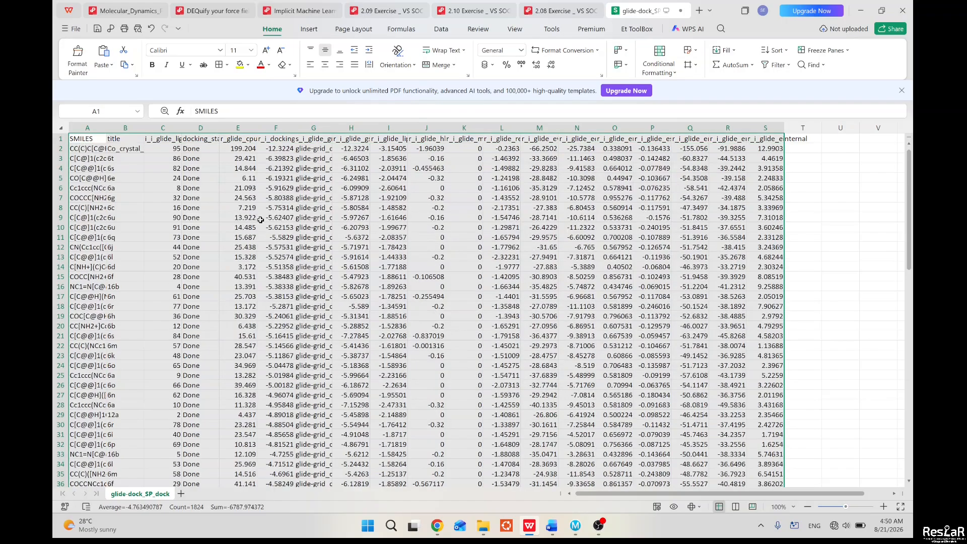
# Check the docking scores of the top-ranked ligands, including the co-crystal ligand, in the sorted r_i_docking_score column
pyautogui.click(267, 170)
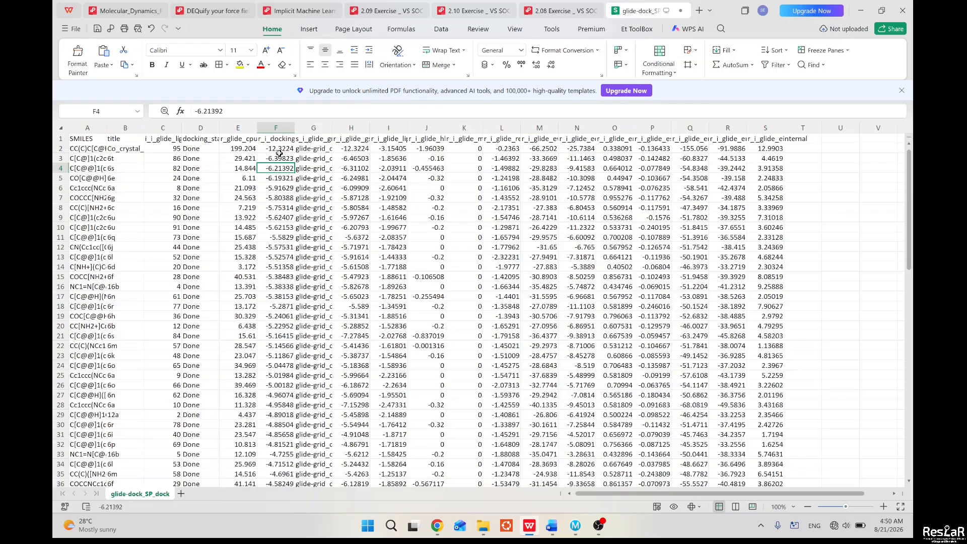
pyautogui.click(278, 149)
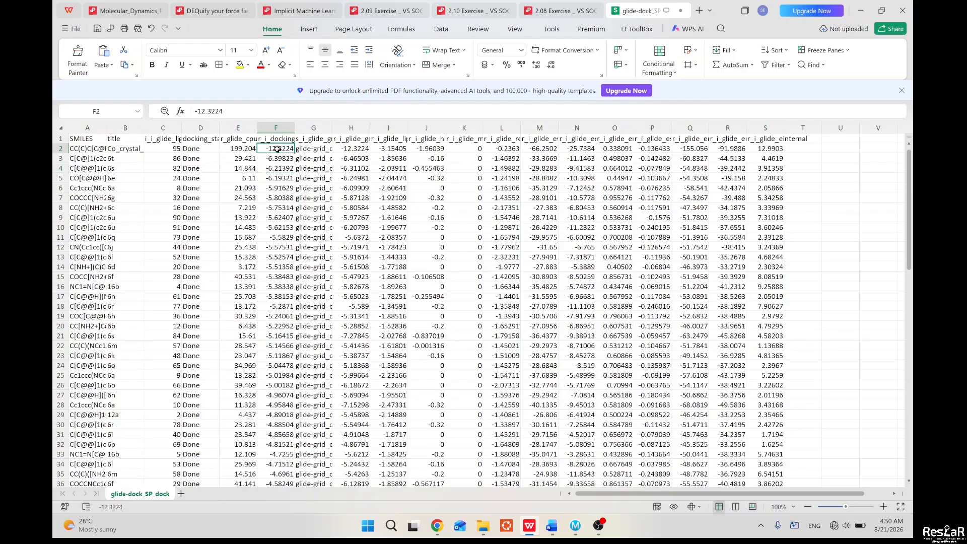
pyautogui.click(276, 128)
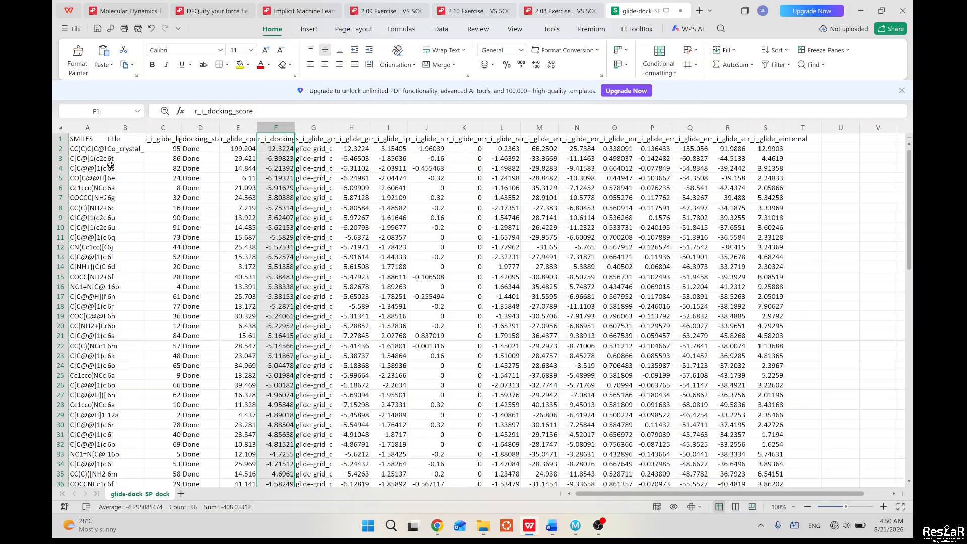
# Switch back to Maestro and compare the ligand order in the glide-dock_SP_dock_pv group with the sorted docking scores
pyautogui.click(576, 525)
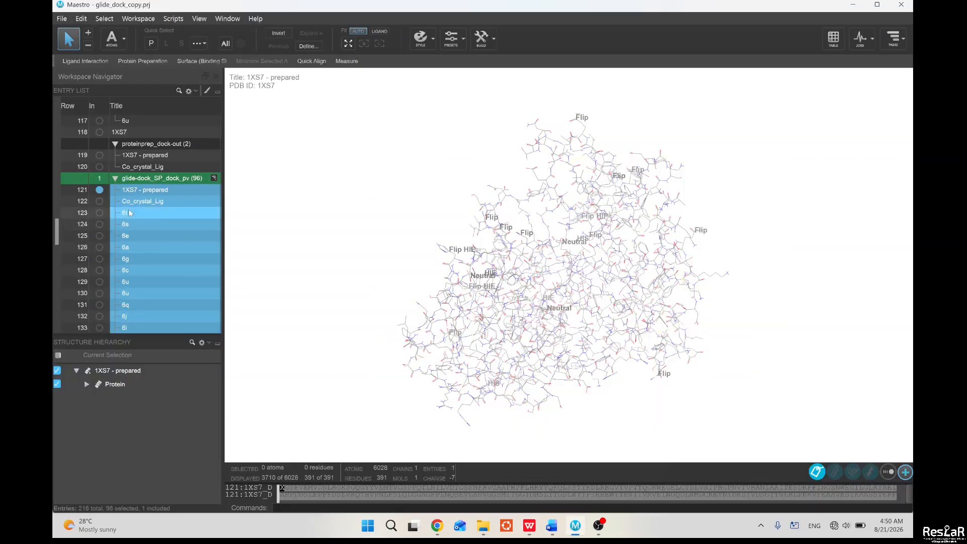
pyautogui.scroll(1, 133, 201)
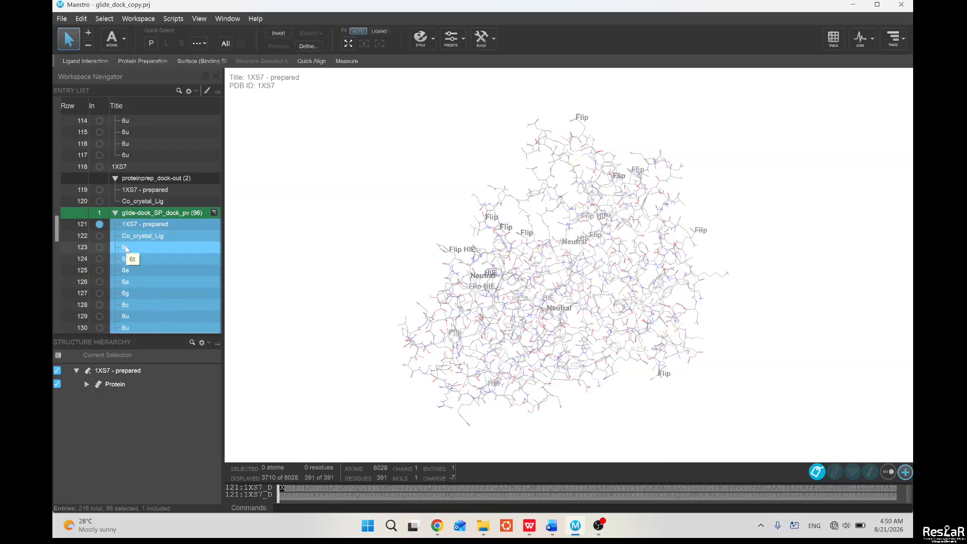
# Show only docked ligand 6t of the glide-dock_SP_dock_pv group in ball-and-stick representation and color all its atoms purple
pyautogui.click(99, 247)
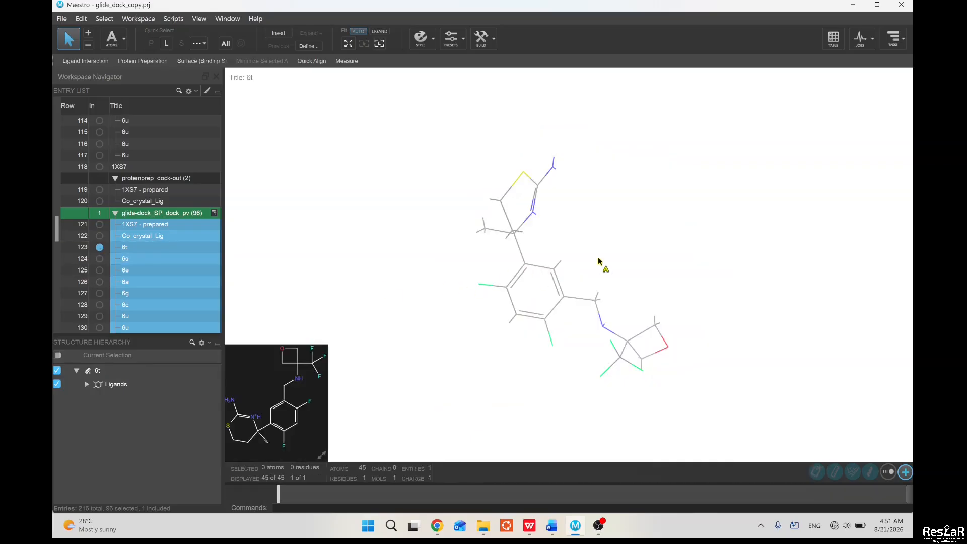
pyautogui.moveTo(600, 260); pyautogui.dragTo(519, 230, button='middle')
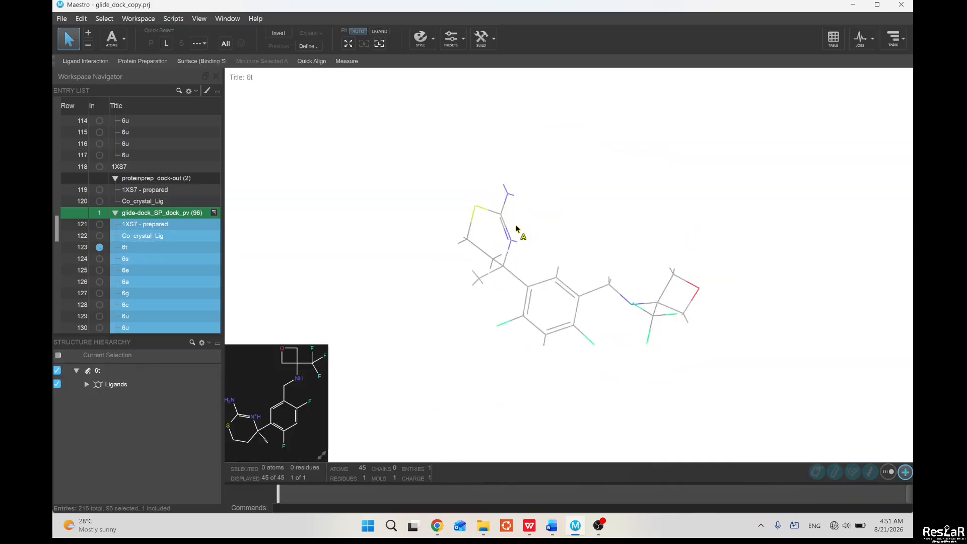
pyautogui.click(432, 43)
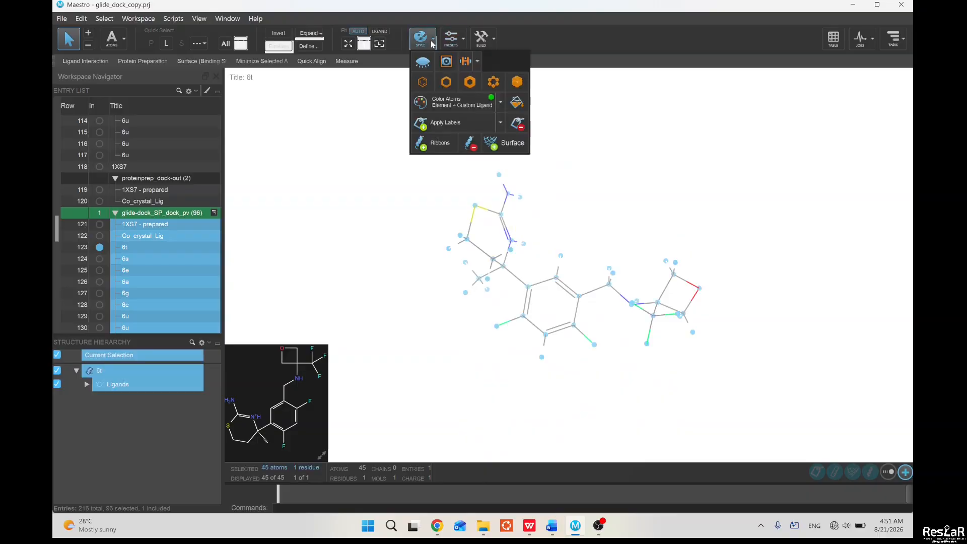
pyautogui.click(494, 83)
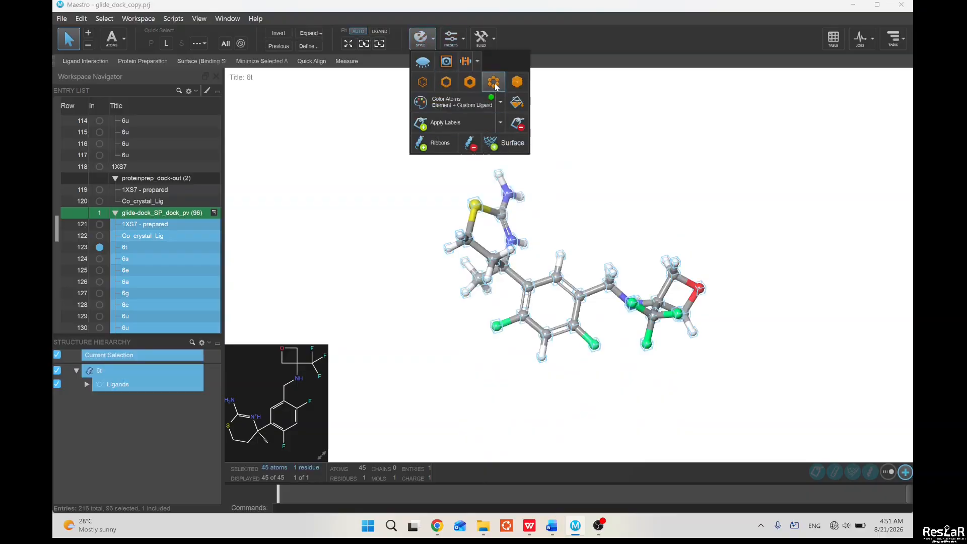
pyautogui.click(516, 107)
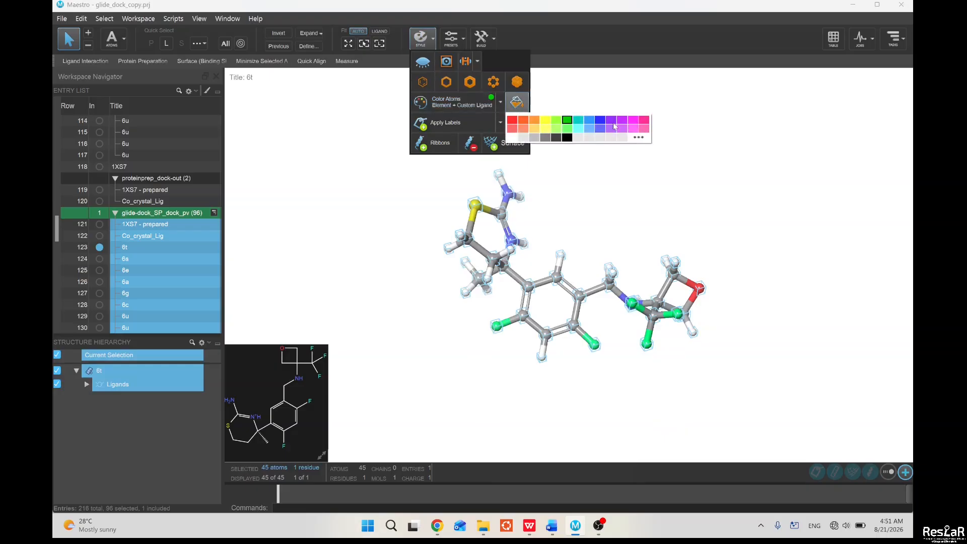
pyautogui.click(613, 123)
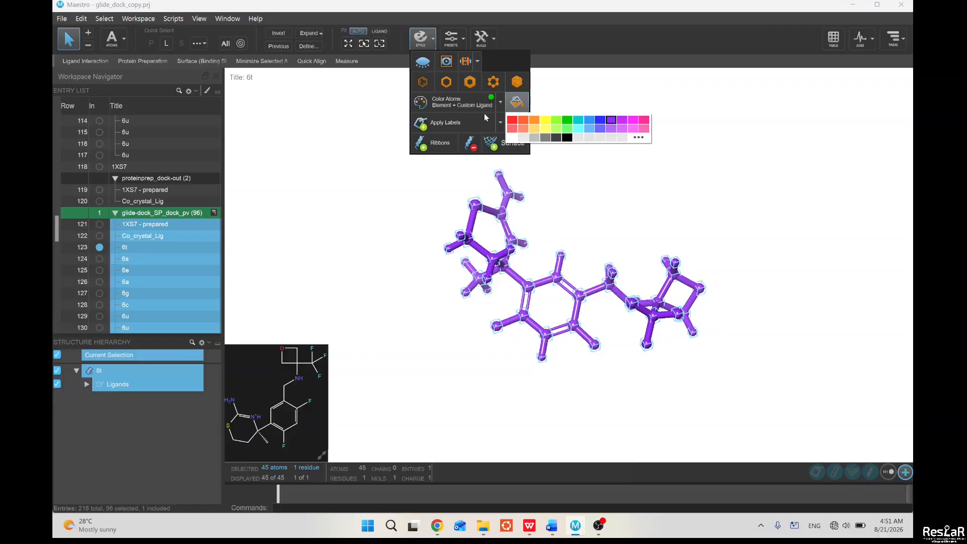
pyautogui.click(502, 103)
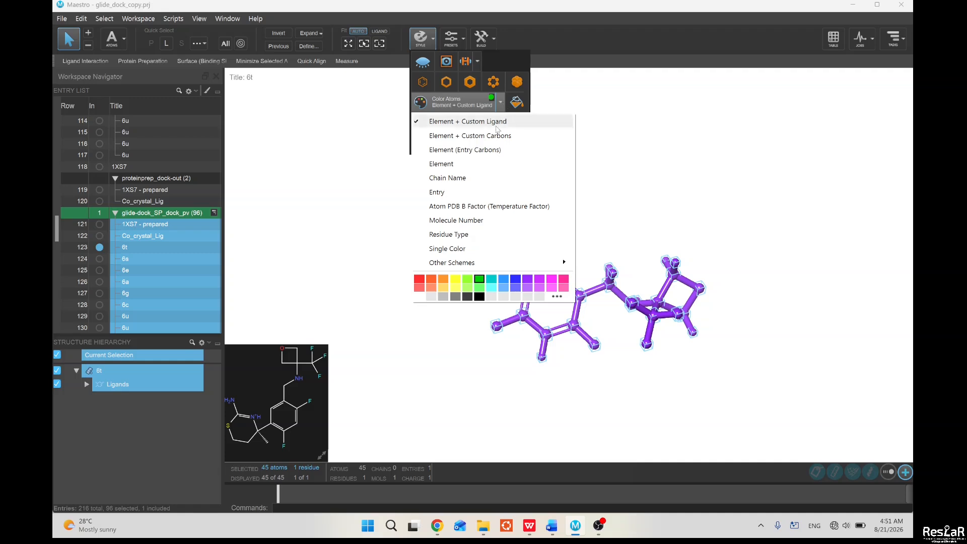
pyautogui.click(605, 153)
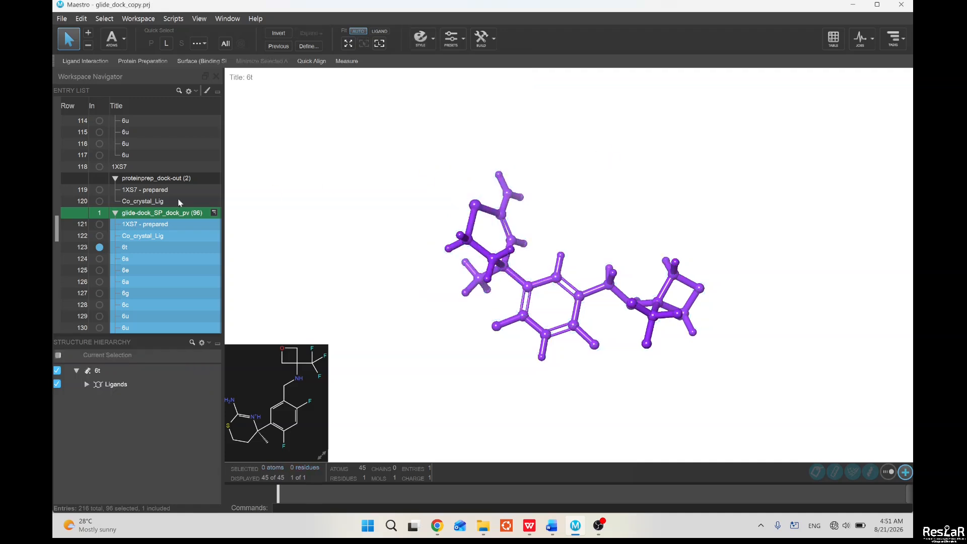
# Show only docked ligand 6s in ball-and-stick representation and color all its atoms light blue
pyautogui.click(99, 259)
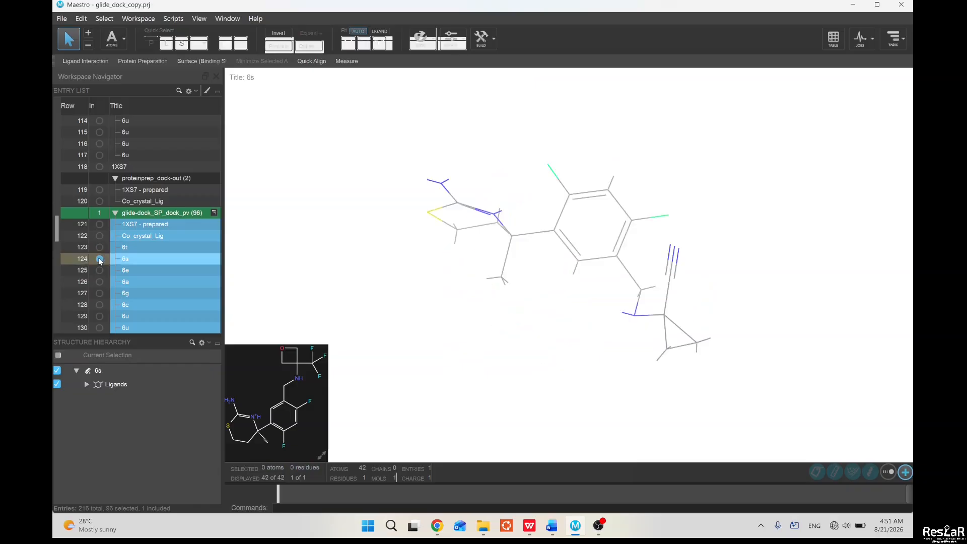
pyautogui.click(423, 40)
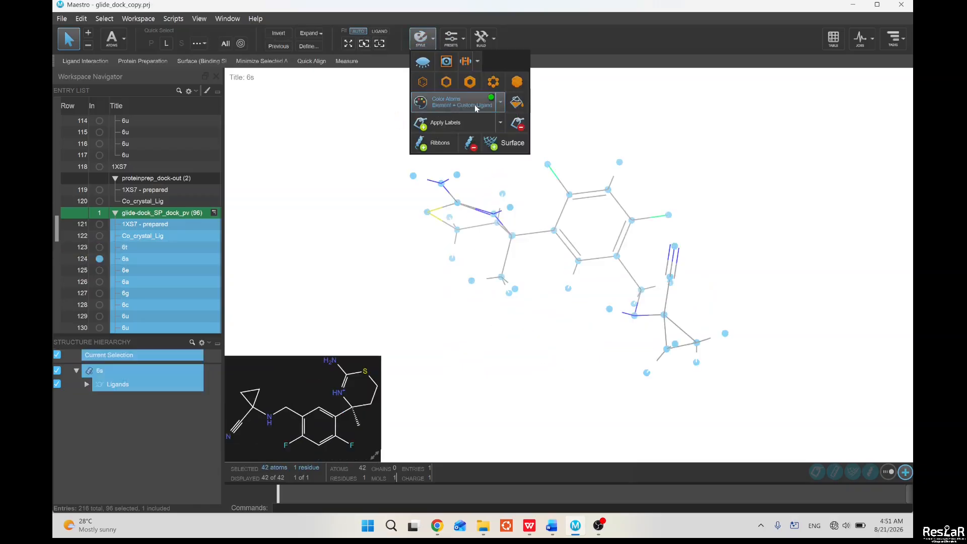
pyautogui.click(516, 104)
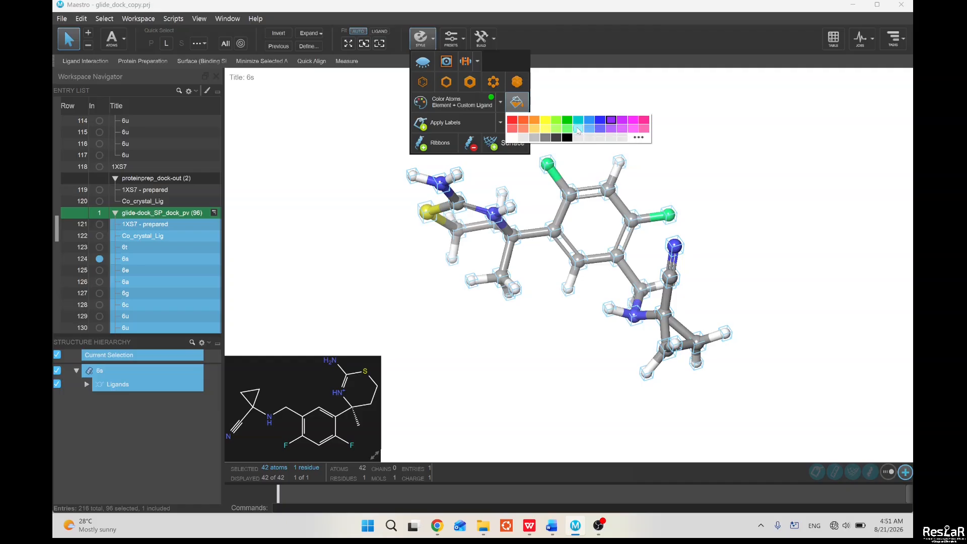
pyautogui.click(579, 129)
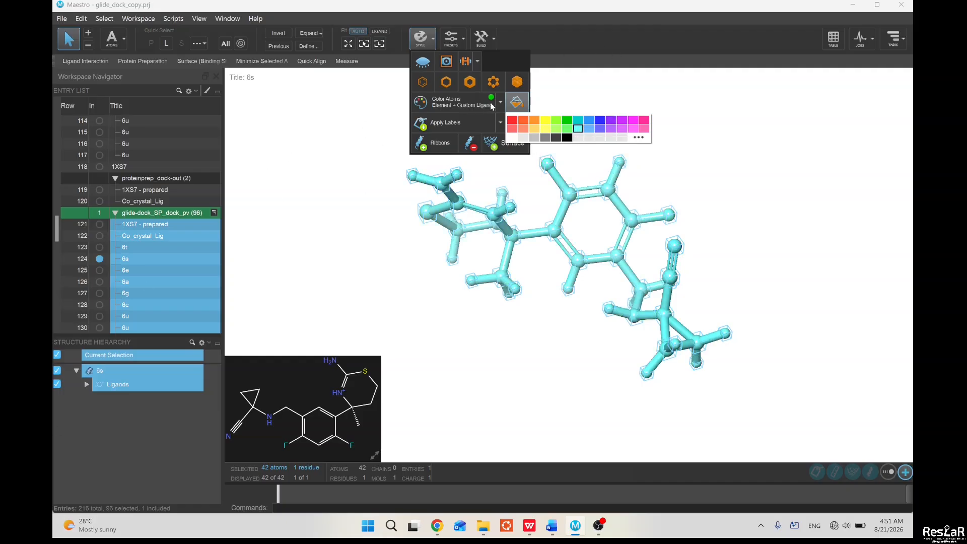
pyautogui.click(500, 103)
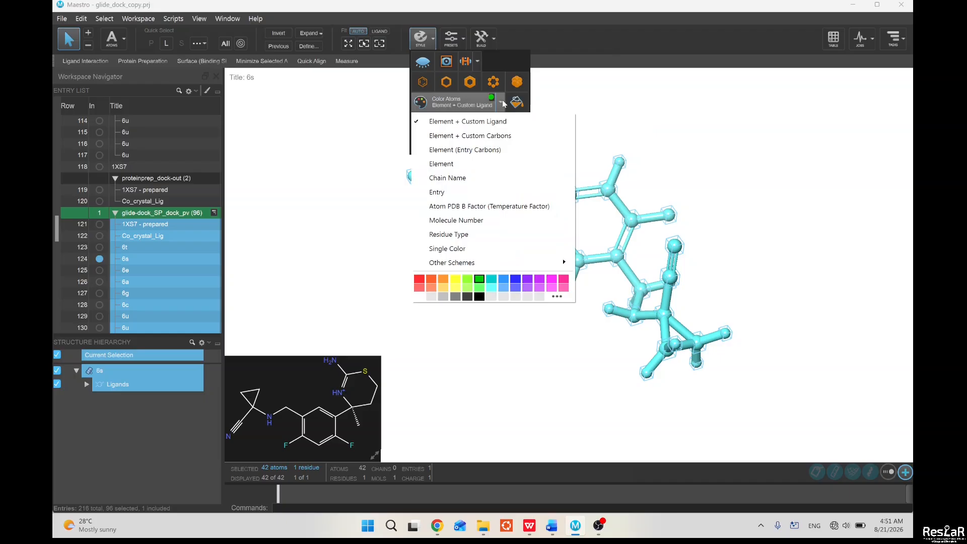
pyautogui.click(474, 163)
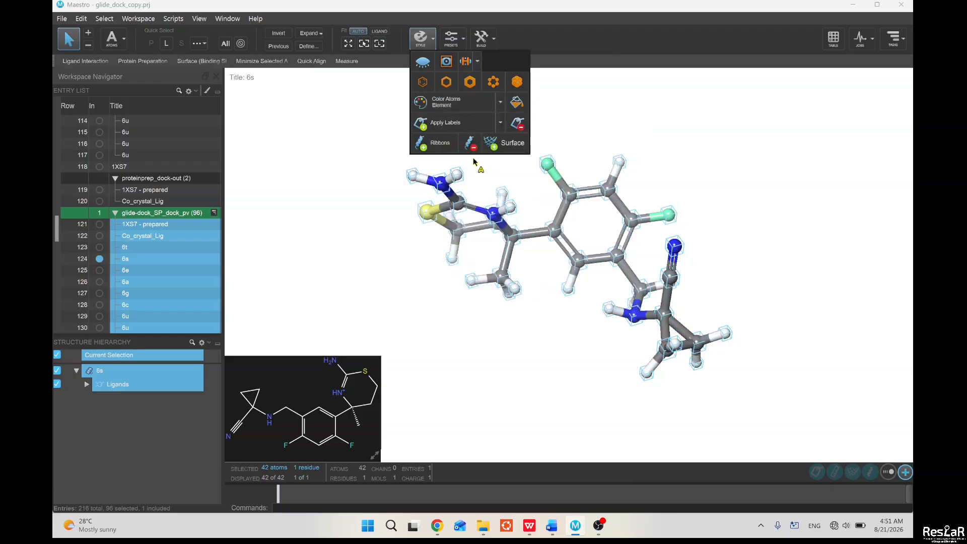
pyautogui.click(517, 103)
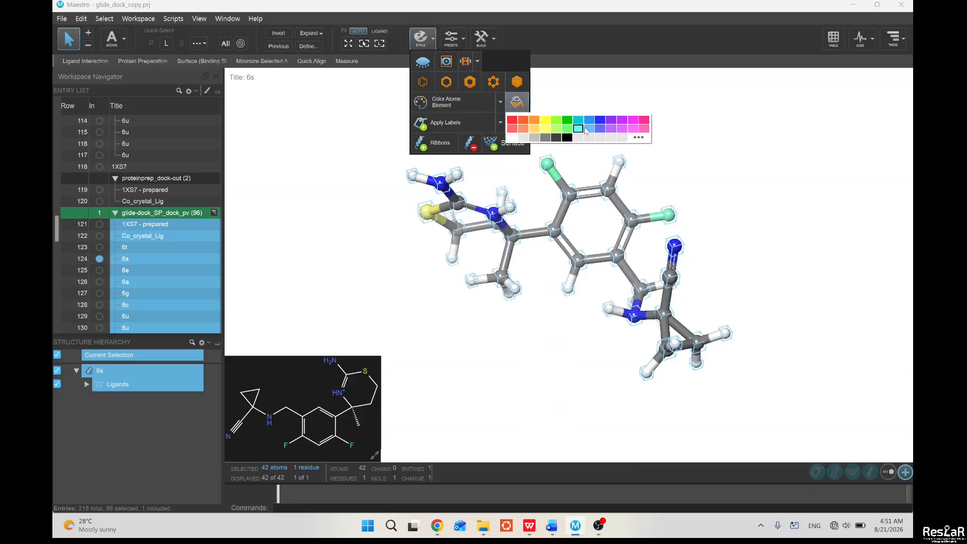
pyautogui.click(589, 129)
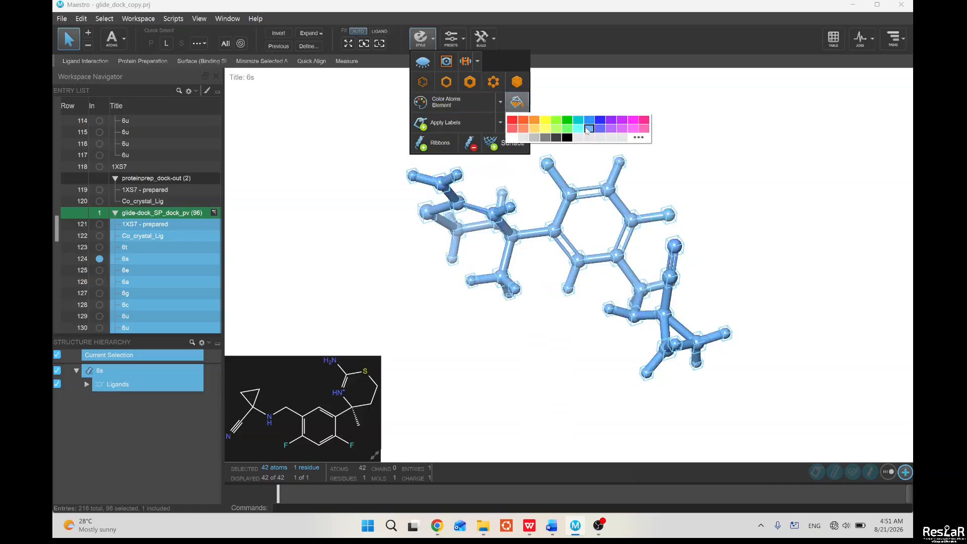
pyautogui.click(565, 156)
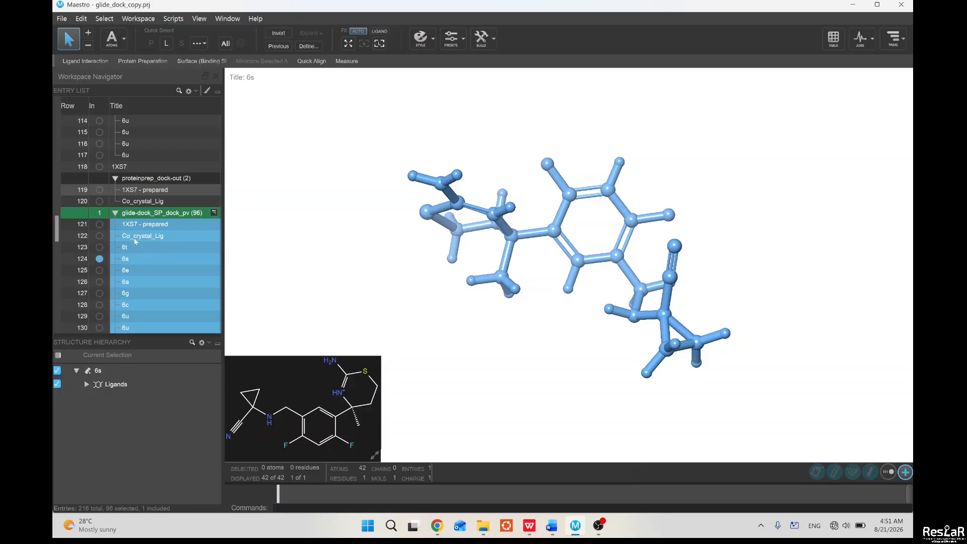
# Show only the 1XS7 - prepared receptor of the docking group and add ribbons to the whole protein
pyautogui.click(99, 225)
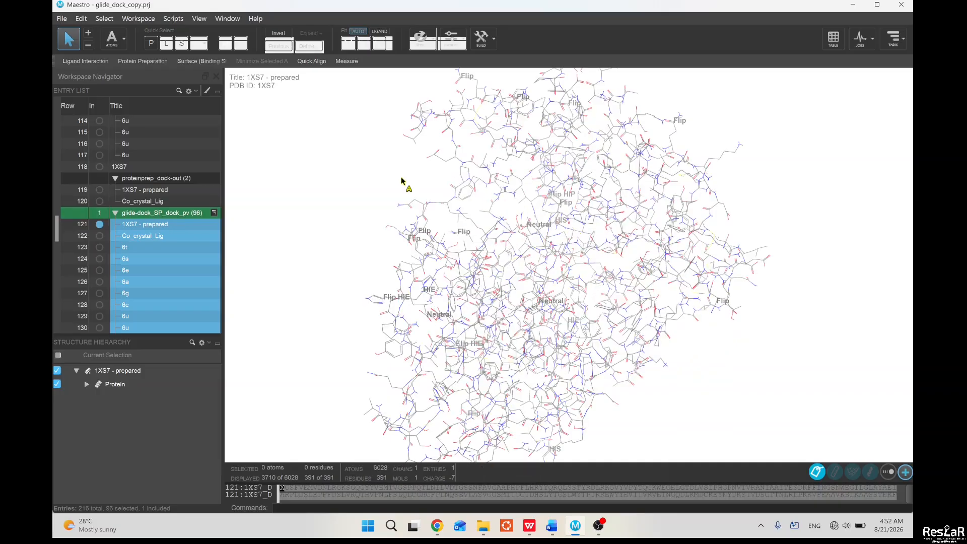
pyautogui.scroll(-1, 440, 184)
pyautogui.moveTo(440, 187); pyautogui.dragTo(483, 195, button='middle')
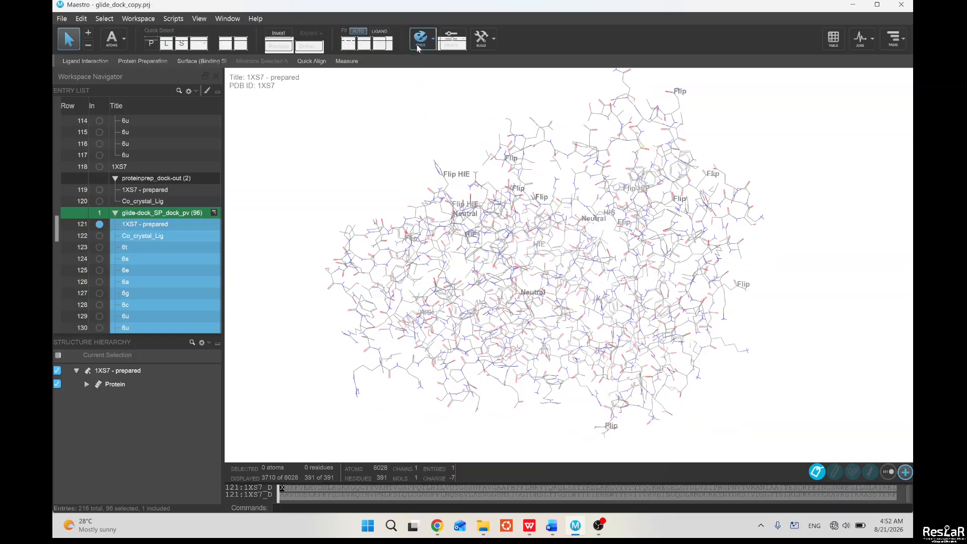
pyautogui.click(421, 38)
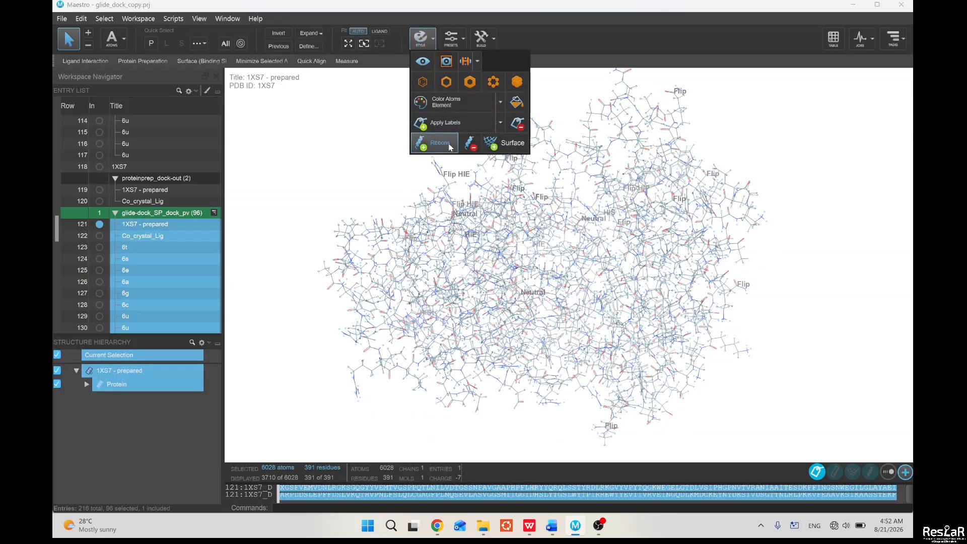
pyautogui.click(453, 146)
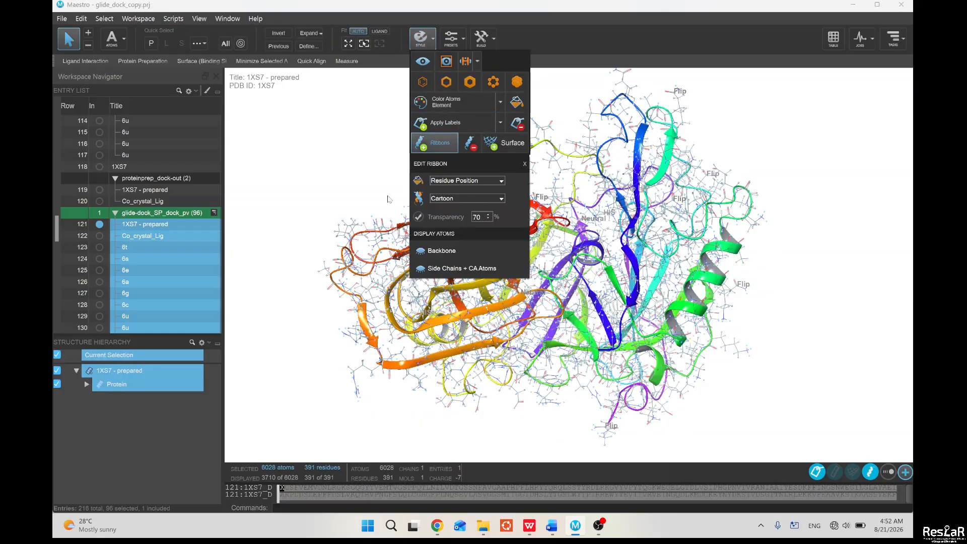
pyautogui.click(369, 170)
# Examine the 1XS7 ribbon structure around the binding cleft, identifying individual residues along the orange strand near TYR 68 and VAL 69
pyautogui.moveTo(530, 255); pyautogui.dragTo(535, 179, button='middle')
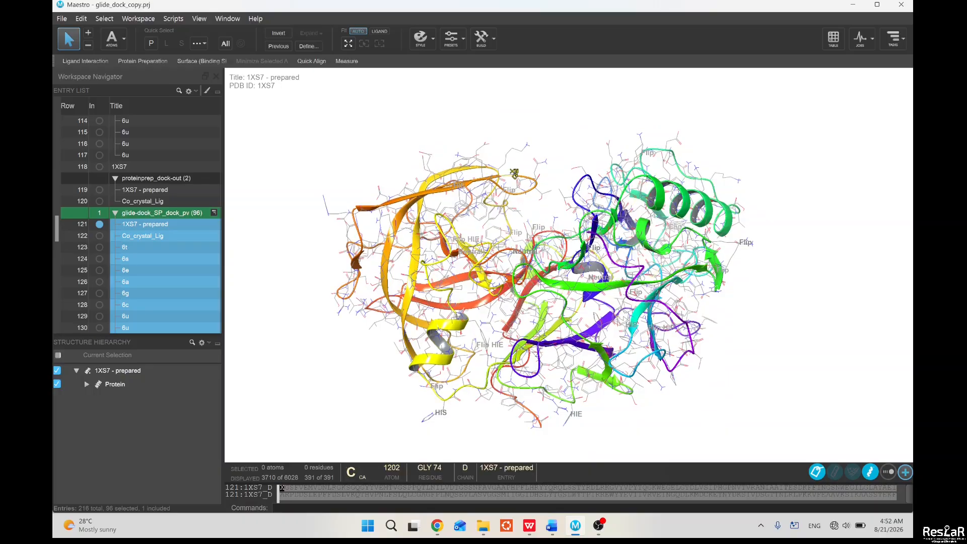
pyautogui.scroll(5, 535, 186)
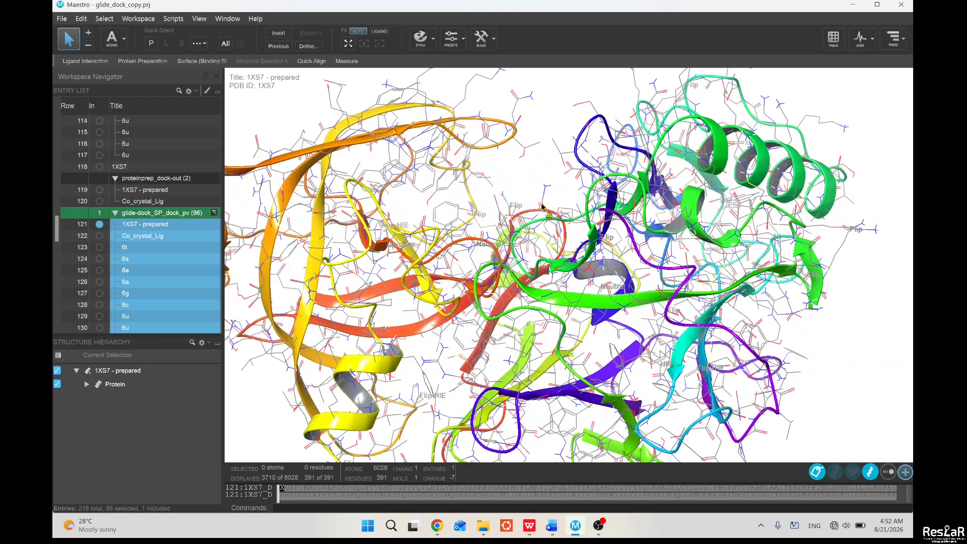
pyautogui.moveTo(532, 179); pyautogui.dragTo(525, 199, button='middle')
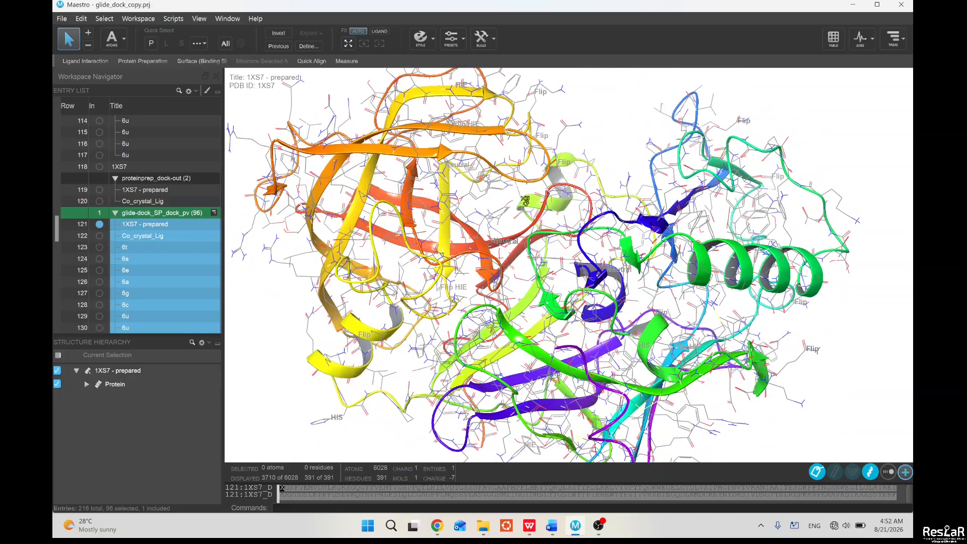
pyautogui.click(406, 158)
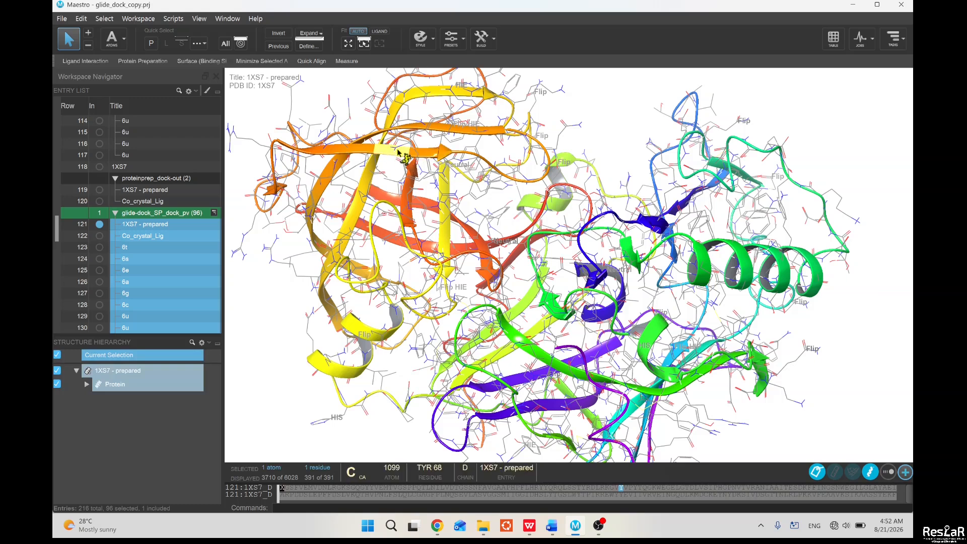
pyautogui.click(398, 152)
pyautogui.click(441, 156)
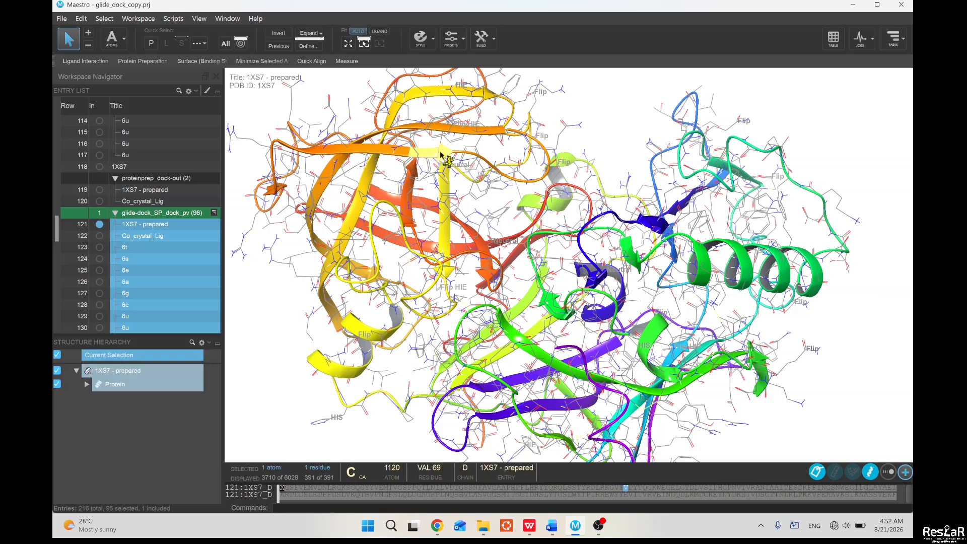
pyautogui.click(550, 160)
pyautogui.click(522, 174)
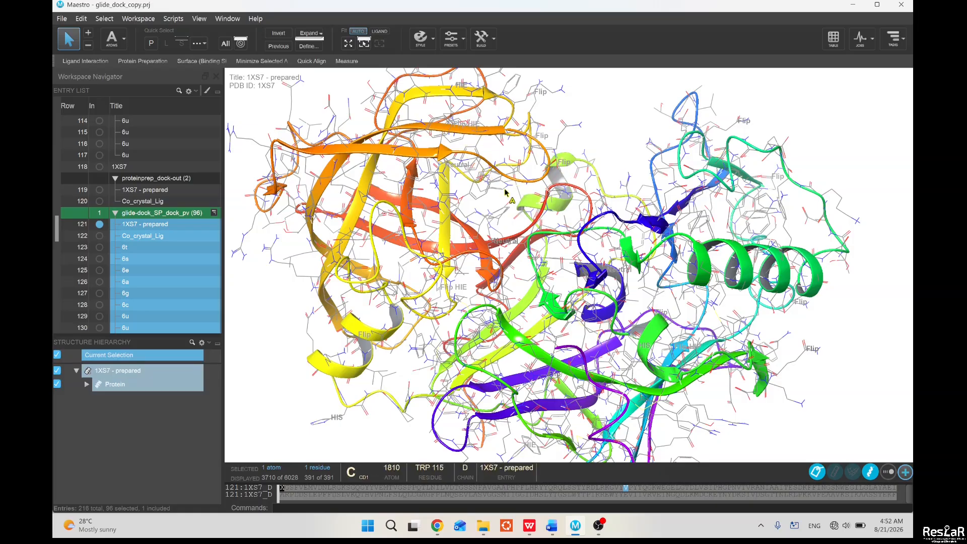
# Overlay Co_crystal_Lig, 6t and 6s with the 1XS7 - prepared receptor and compare their poses in the binding site
pyautogui.click(100, 237)
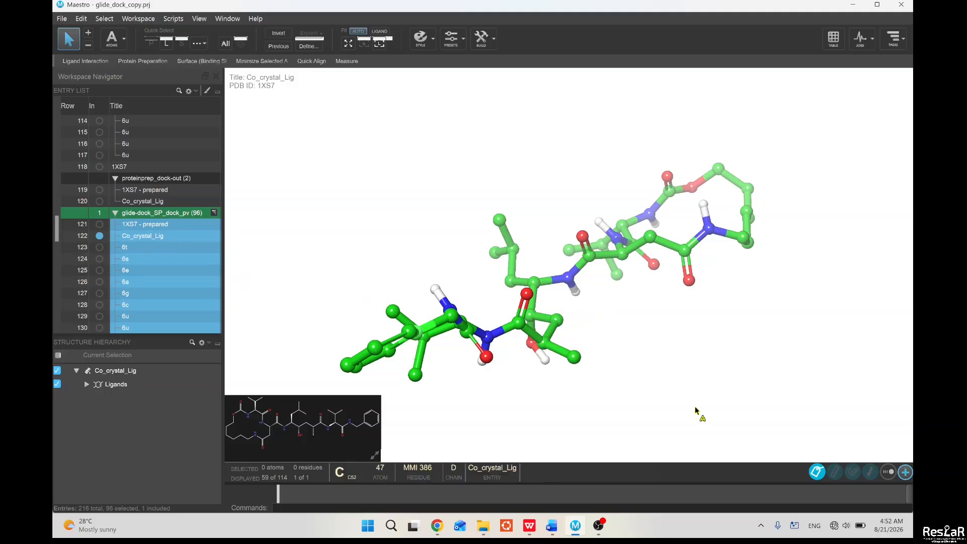
pyautogui.click(99, 247)
pyautogui.click(100, 259)
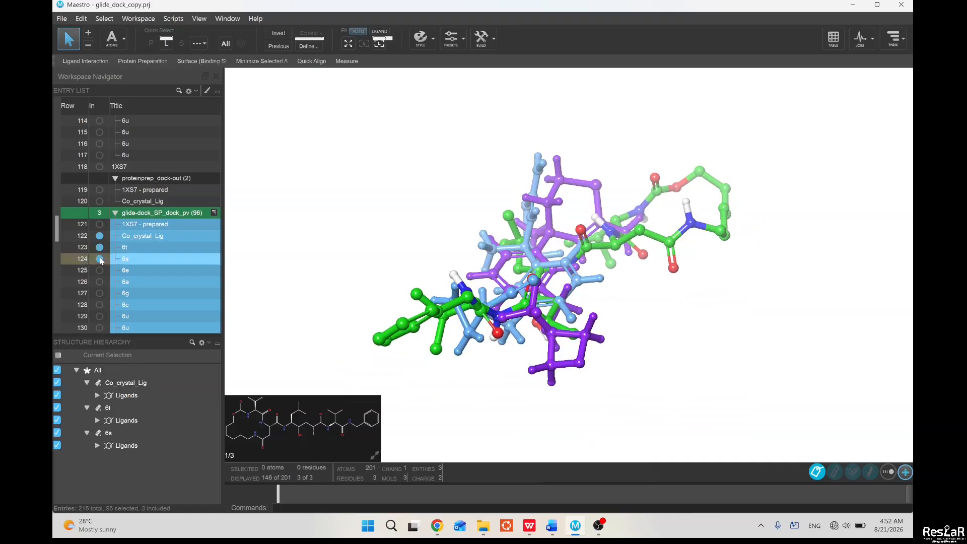
pyautogui.click(99, 224)
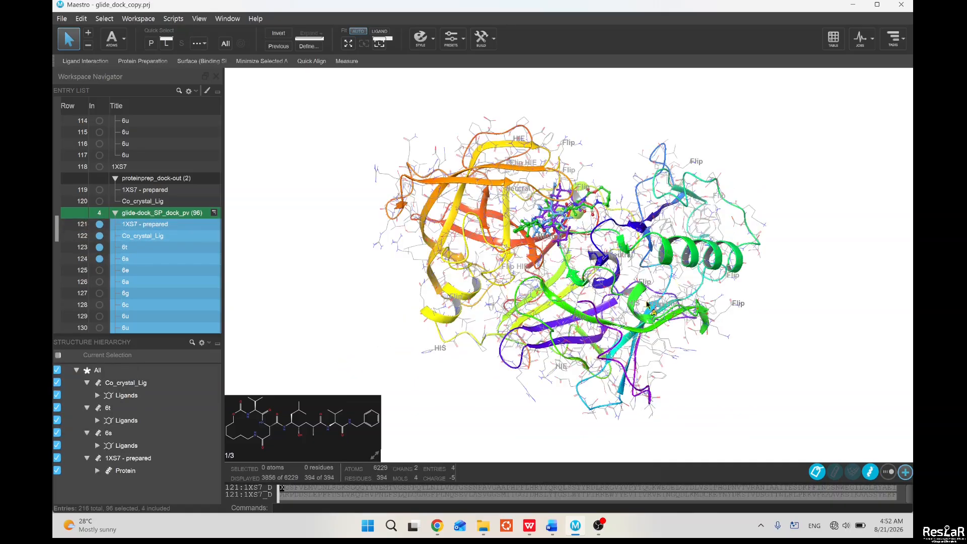
pyautogui.scroll(5, 560, 242)
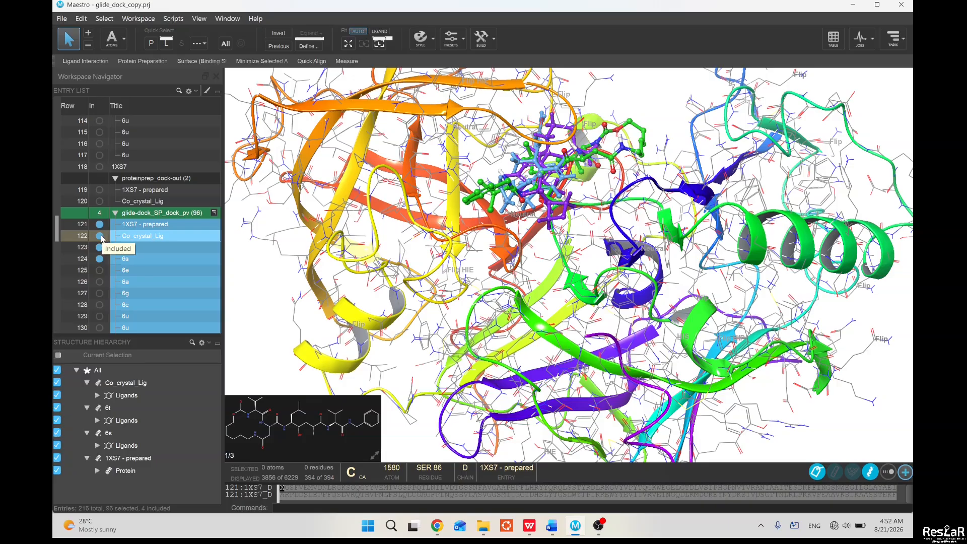
pyautogui.scroll(2, 592, 226)
pyautogui.moveTo(592, 226); pyautogui.dragTo(568, 210, button='middle')
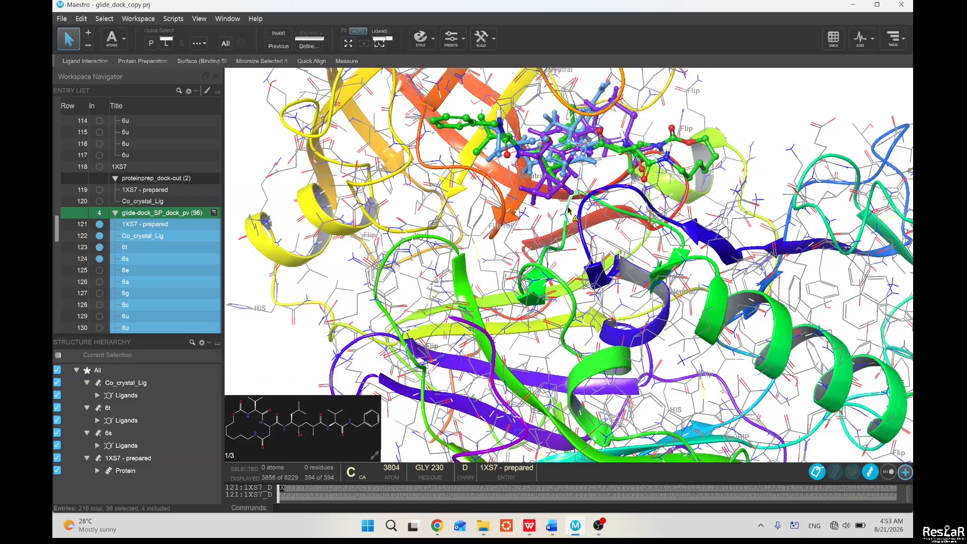
# Remove Co_crystal_Lig and 6s from the workspace, keeping only ligand 6t with the 1XS7 - prepared receptor
pyautogui.click(99, 247)
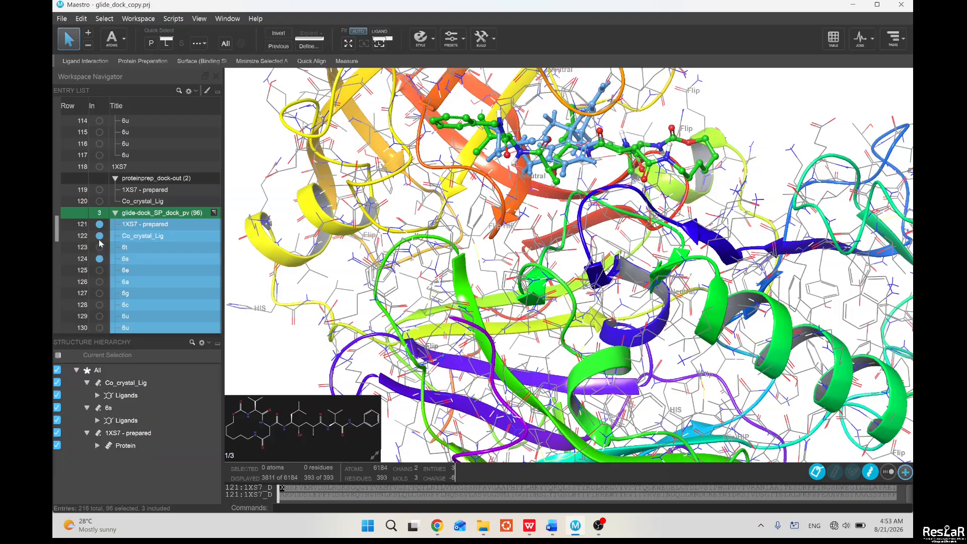
pyautogui.click(100, 236)
pyautogui.click(100, 248)
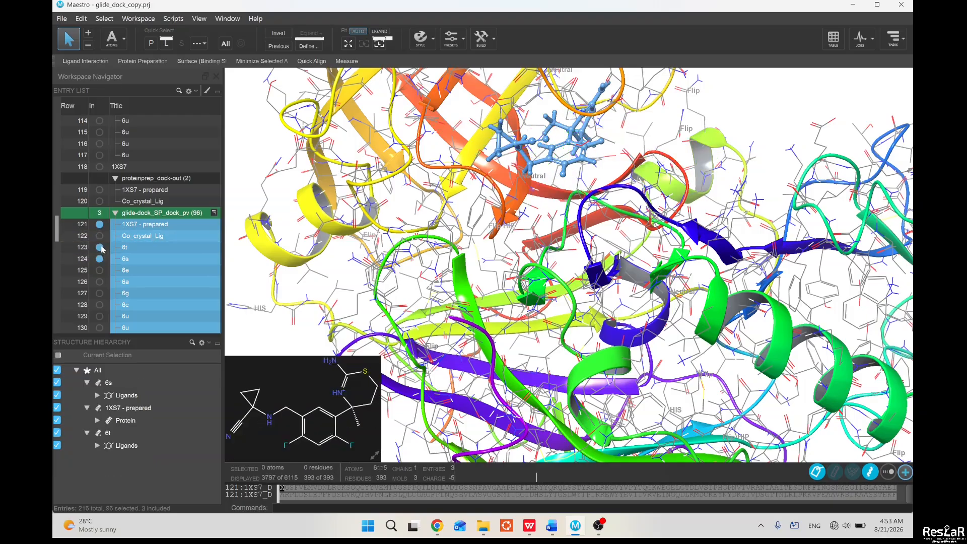
pyautogui.click(100, 259)
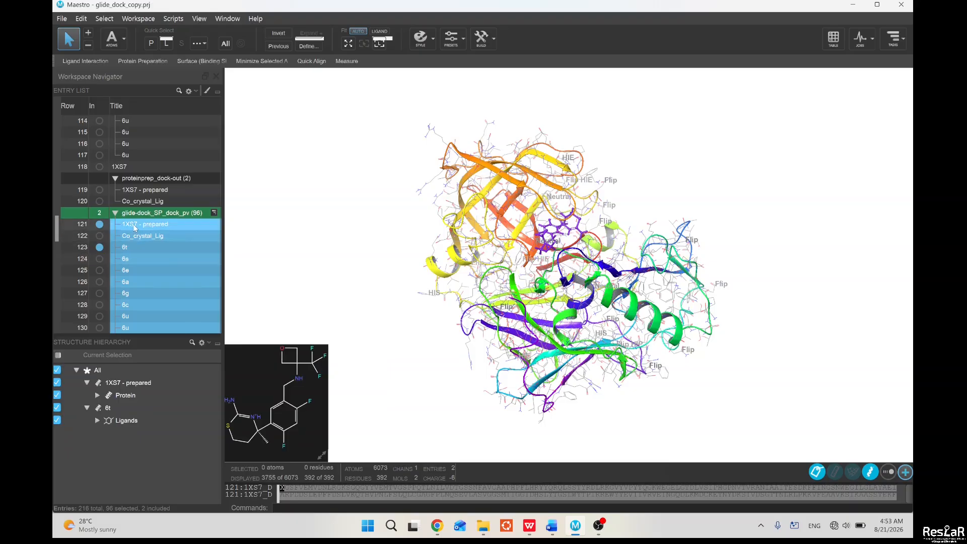
# Open the ligand interaction diagram of 6t with the 1XS7 receptor full-size and examine its contacts with the binding-site residues
pyautogui.click(99, 60)
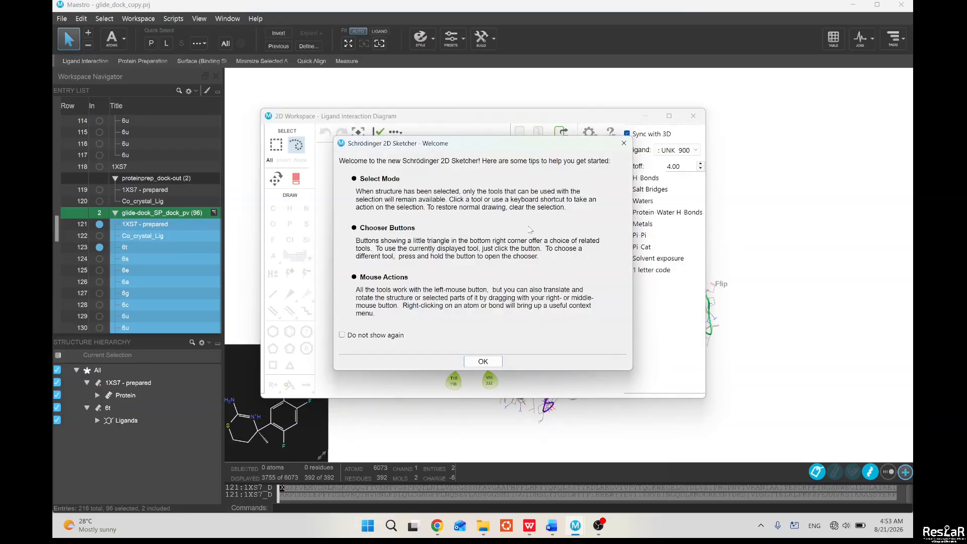
pyautogui.click(483, 361)
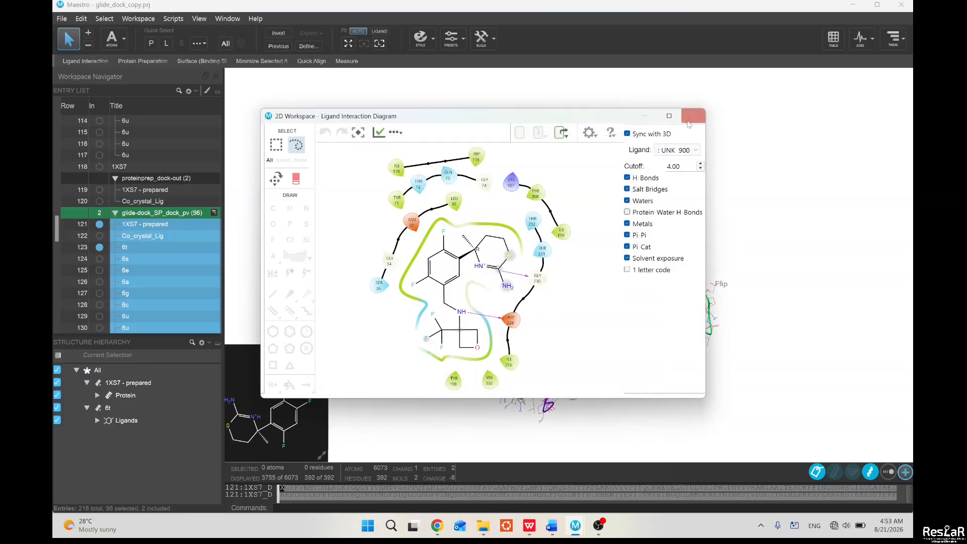
pyautogui.click(670, 117)
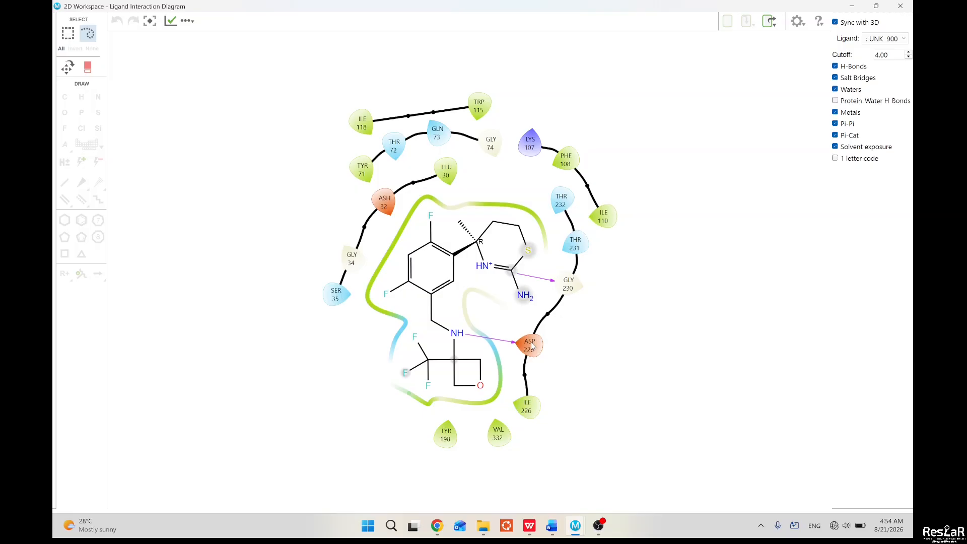
pyautogui.scroll(1, 434, 272)
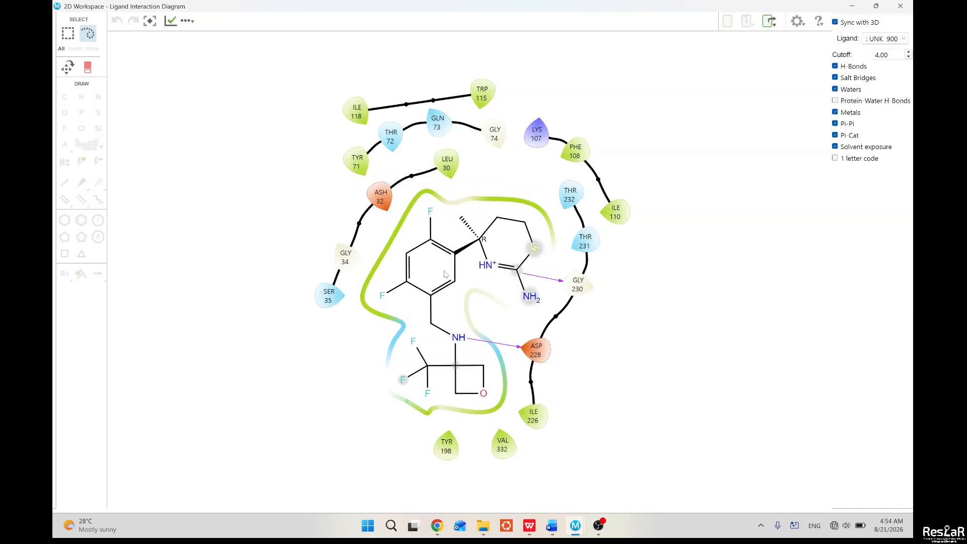
pyautogui.moveTo(702, 325)
pyautogui.mouseDown(button='middle')
pyautogui.moveTo(687, 304)
pyautogui.moveTo(690, 323)
pyautogui.mouseUp(button='middle')
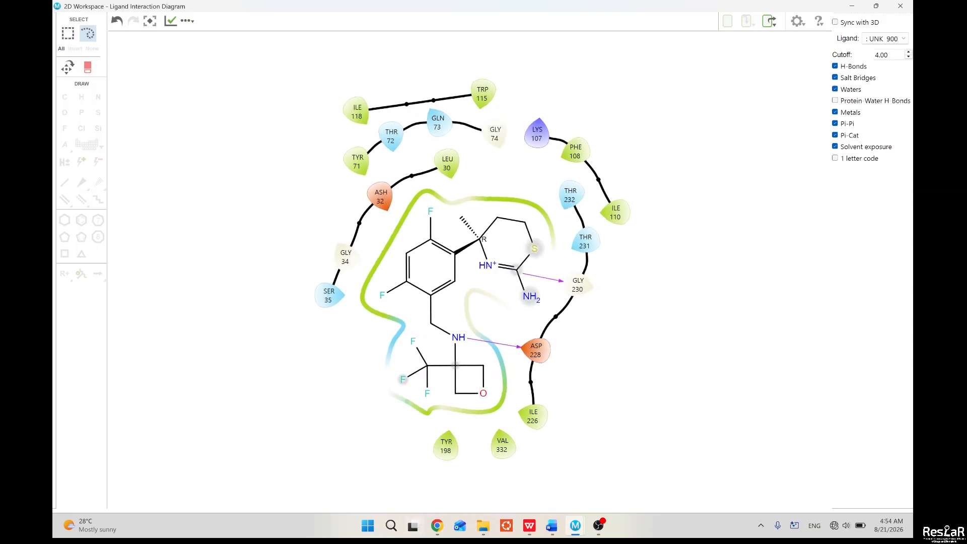
# Check the file format options for saving the 6t interaction diagram as an image, without saving it
pyautogui.click(776, 24)
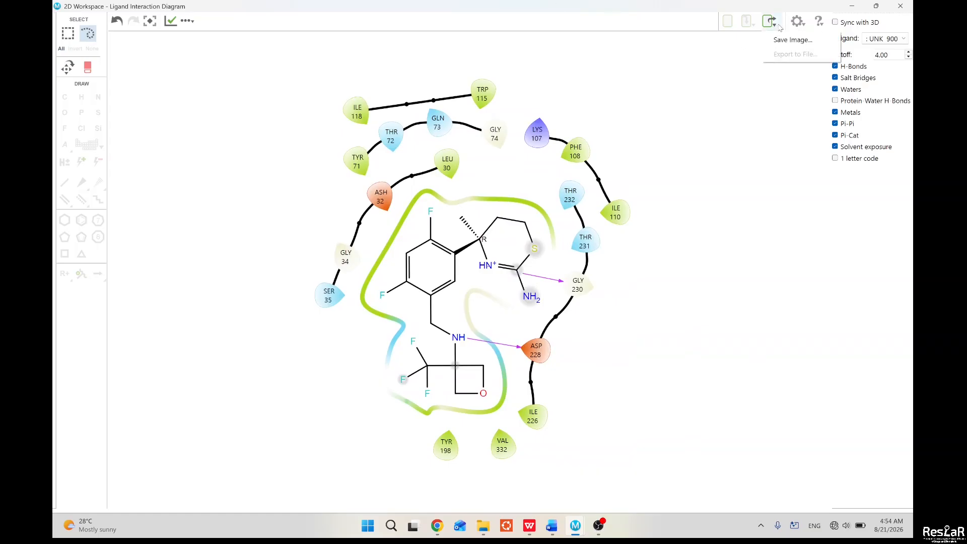
pyautogui.click(784, 41)
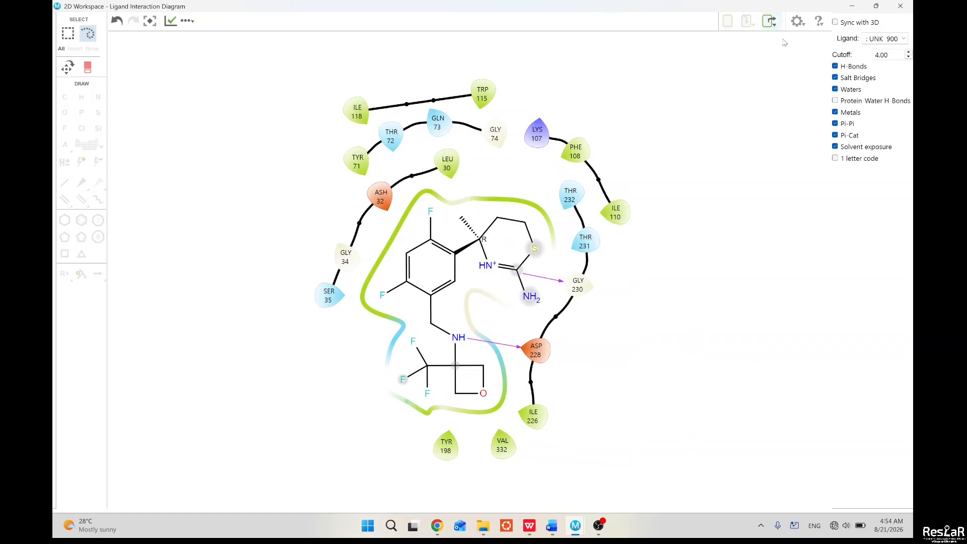
pyautogui.click(484, 251)
pyautogui.click(410, 284)
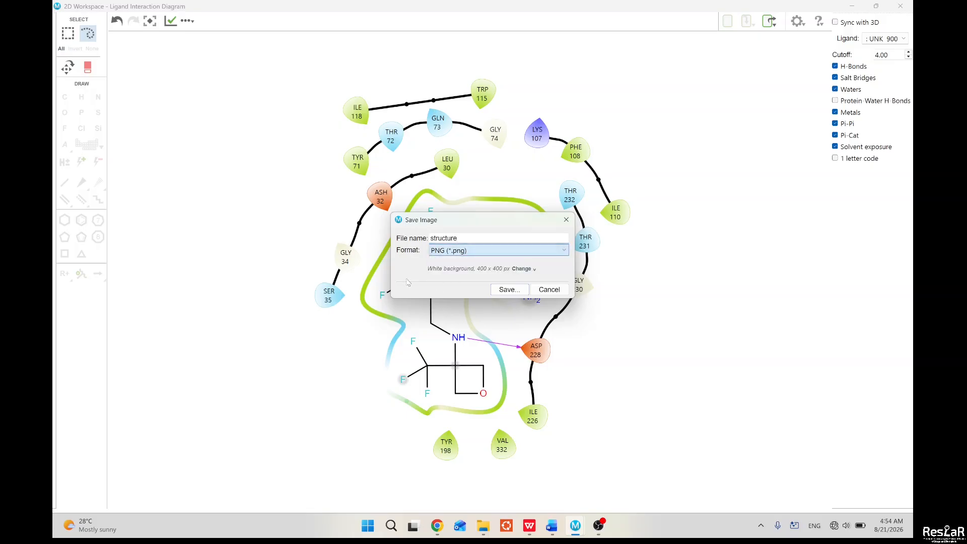
pyautogui.click(559, 292)
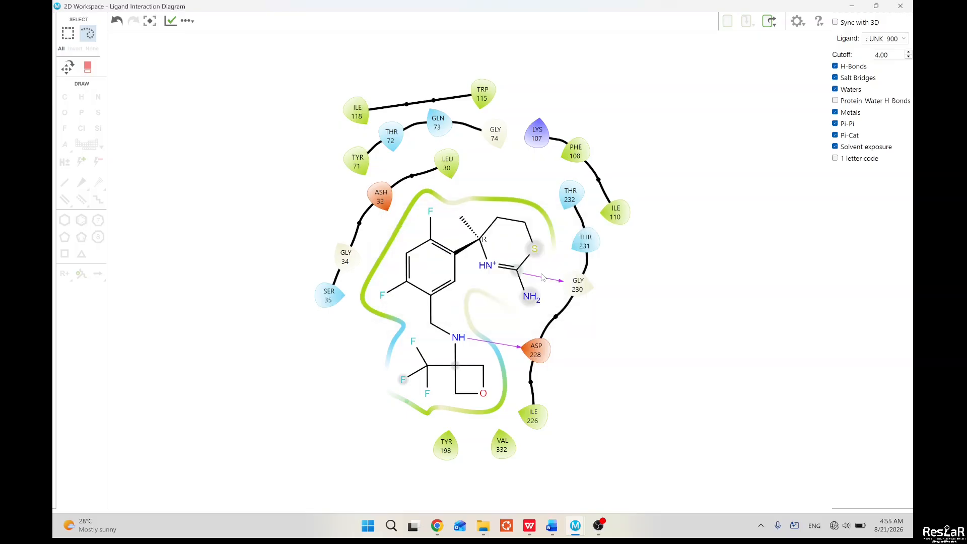
# Try the Waters and 1 letter code options on the 6t diagram, re-enable Sync with 3D and close it
pyautogui.scroll(1, 544, 278)
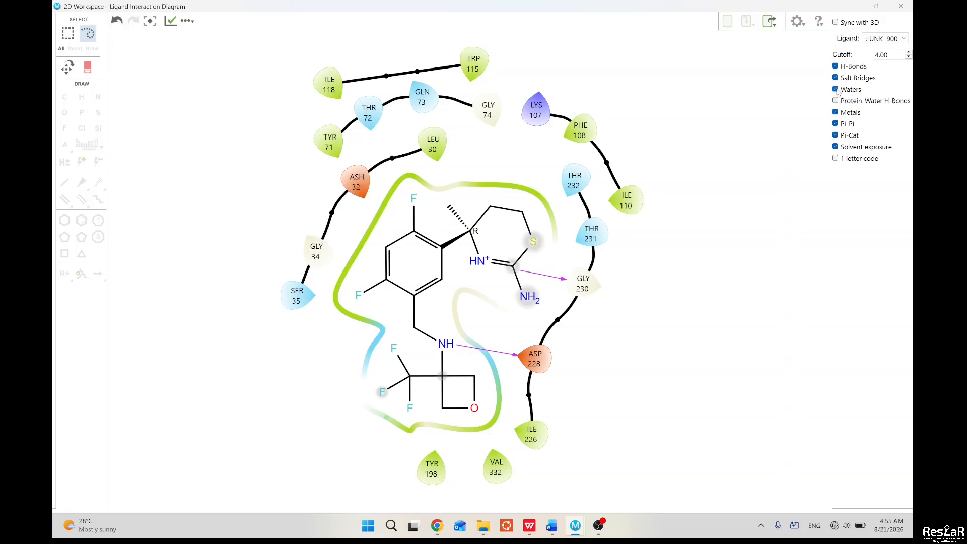
pyautogui.click(836, 90)
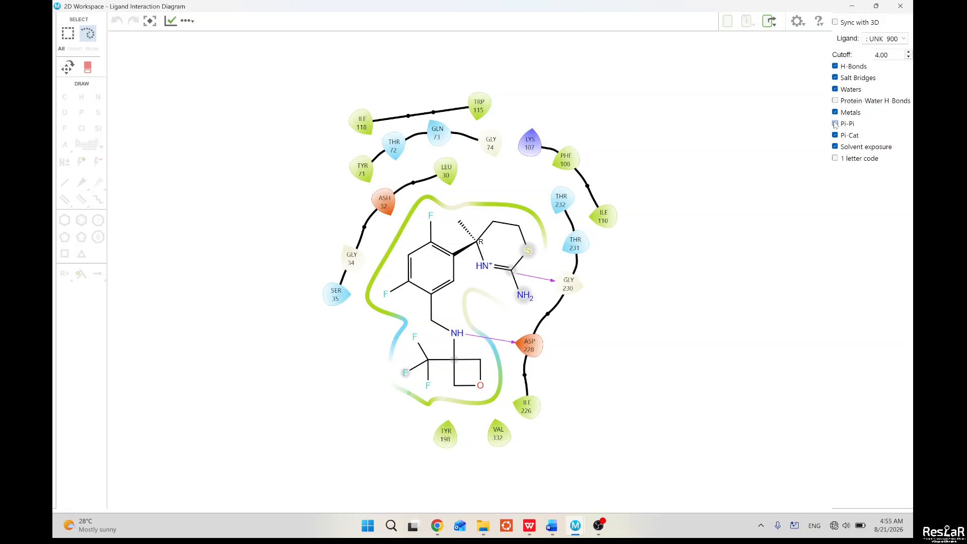
pyautogui.click(835, 158)
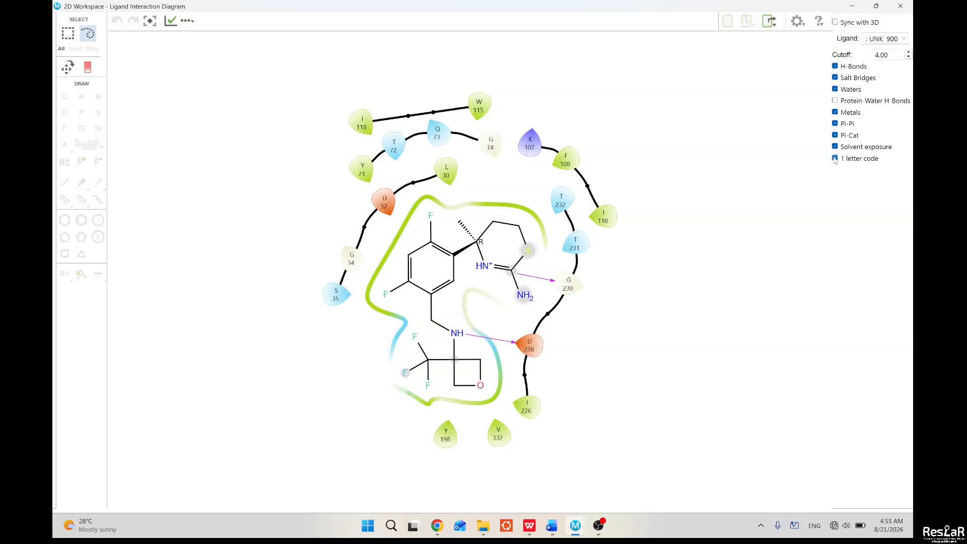
pyautogui.click(835, 158)
pyautogui.click(836, 22)
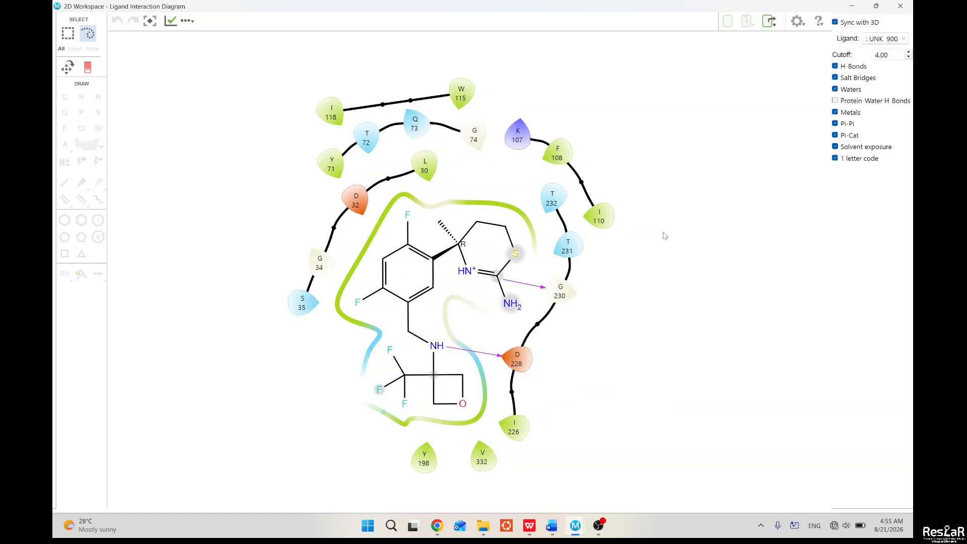
pyautogui.click(901, 6)
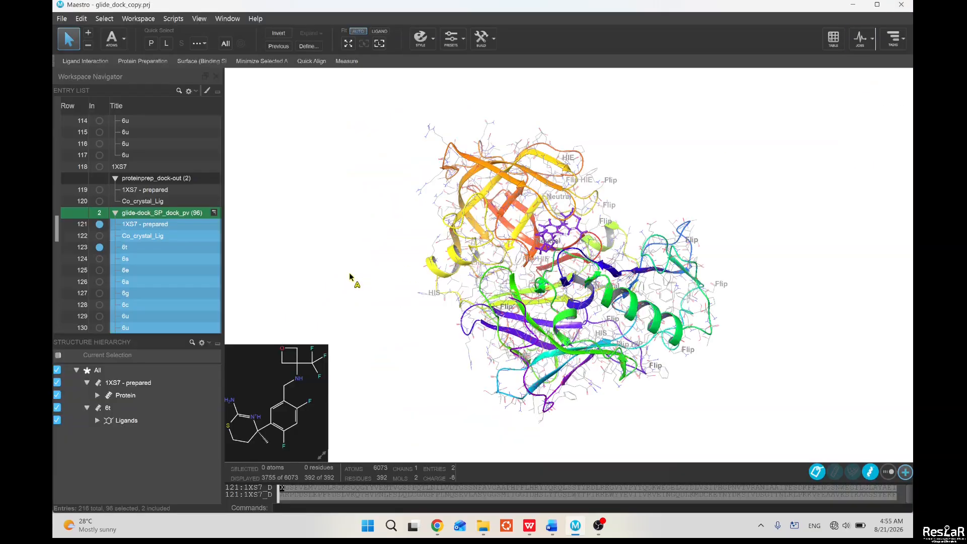
# Replace 6t with 6s in the workspace and examine its ligand interaction diagram with 1 letter code turned off
pyautogui.click(100, 259)
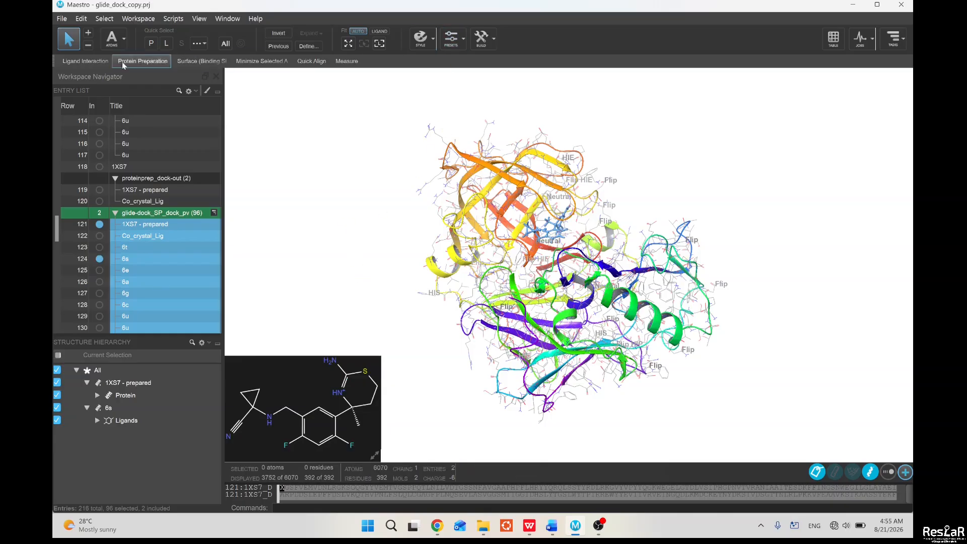
pyautogui.click(99, 62)
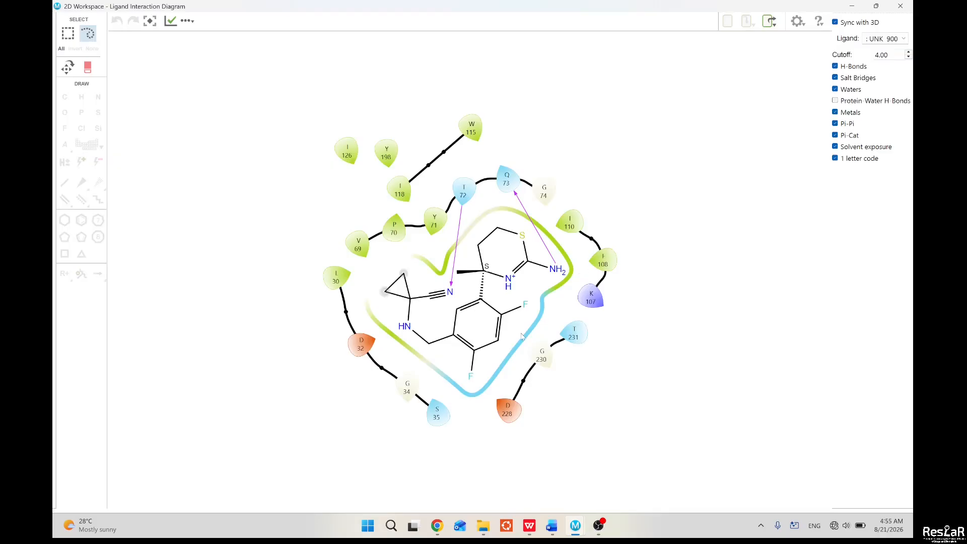
pyautogui.click(835, 159)
pyautogui.scroll(1, 493, 271)
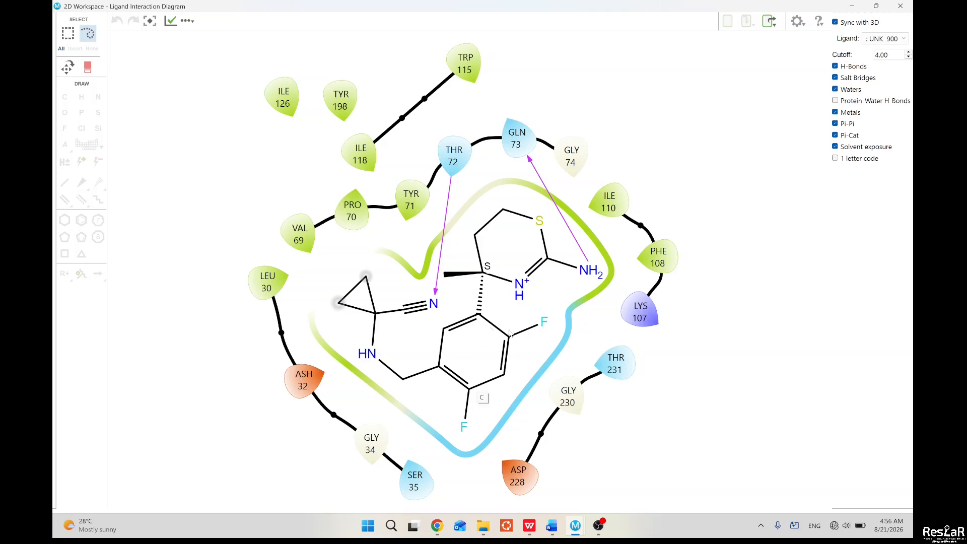
# Toggle the hydrogen bonds in the 6s diagram, check its display settings and close the diagram
pyautogui.click(835, 66)
pyautogui.click(836, 66)
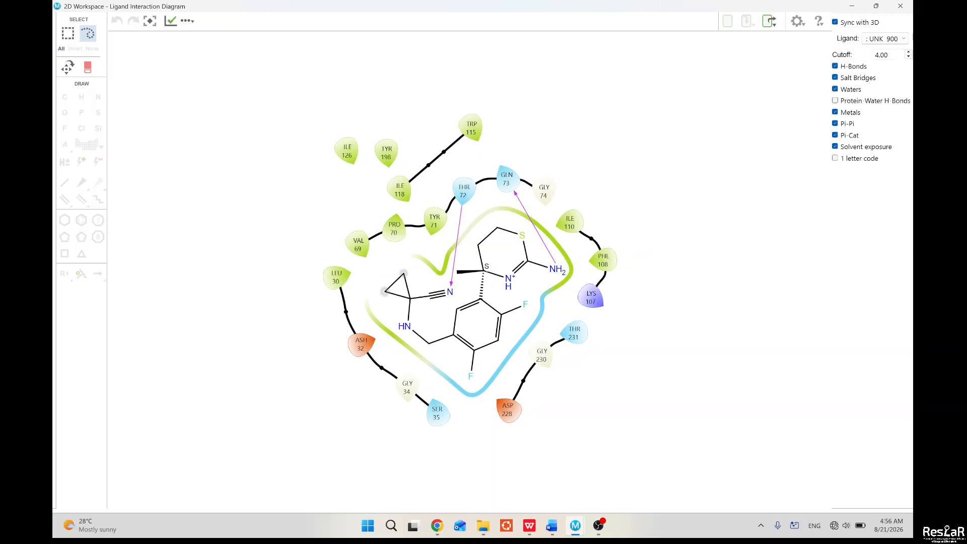
pyautogui.click(798, 22)
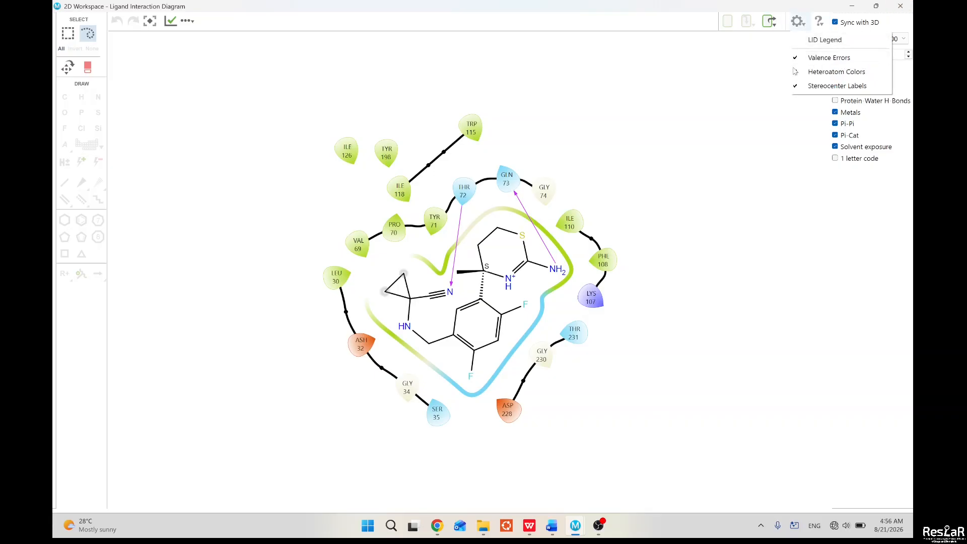
pyautogui.click(780, 57)
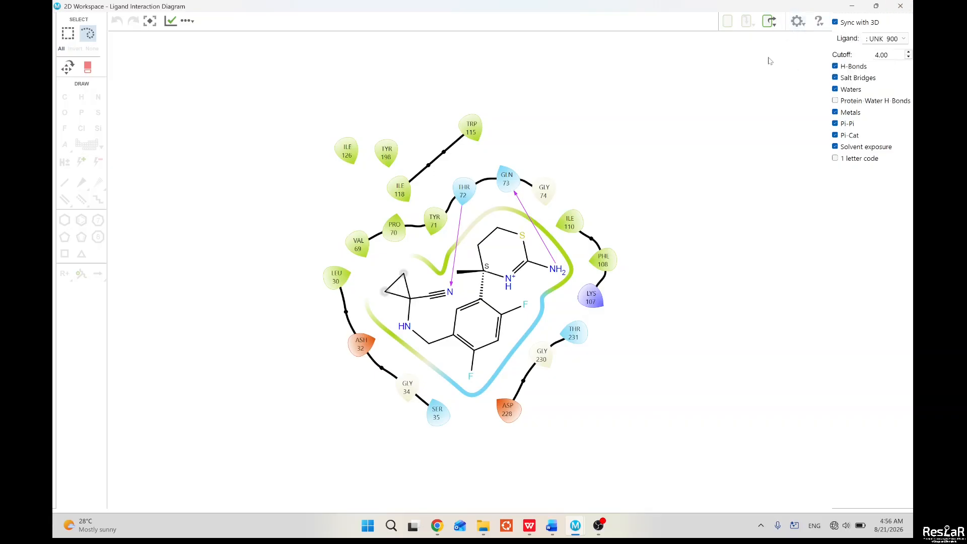
pyautogui.click(901, 6)
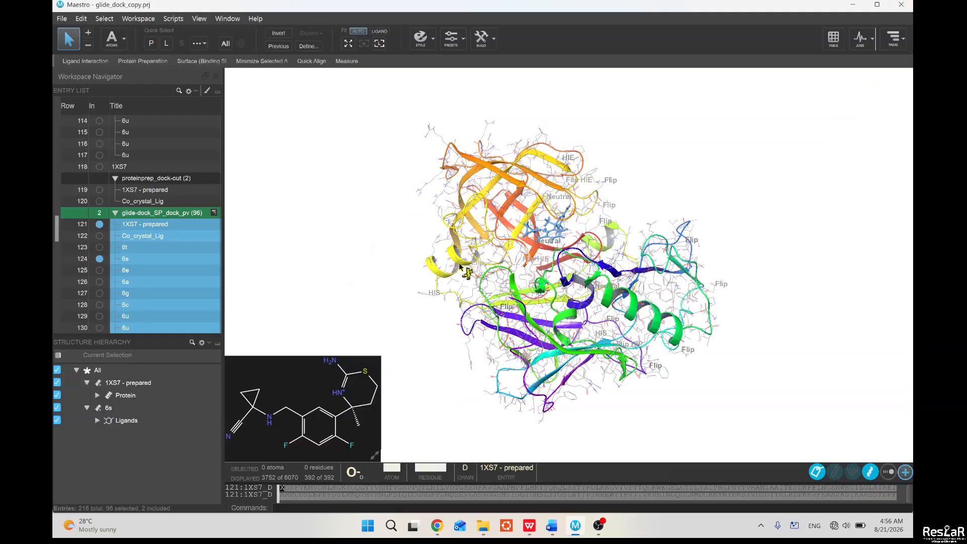
# Show only ligand 6s in the workspace, without the 1XS7 - prepared receptor
pyautogui.scroll(3, 472, 268)
pyautogui.scroll(-2, 472, 268)
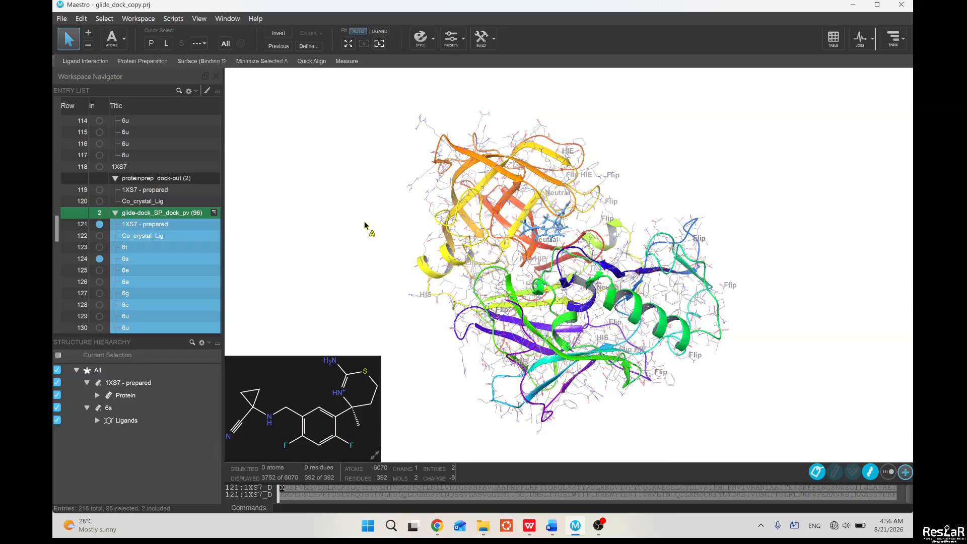
pyautogui.click(100, 224)
pyautogui.click(100, 258)
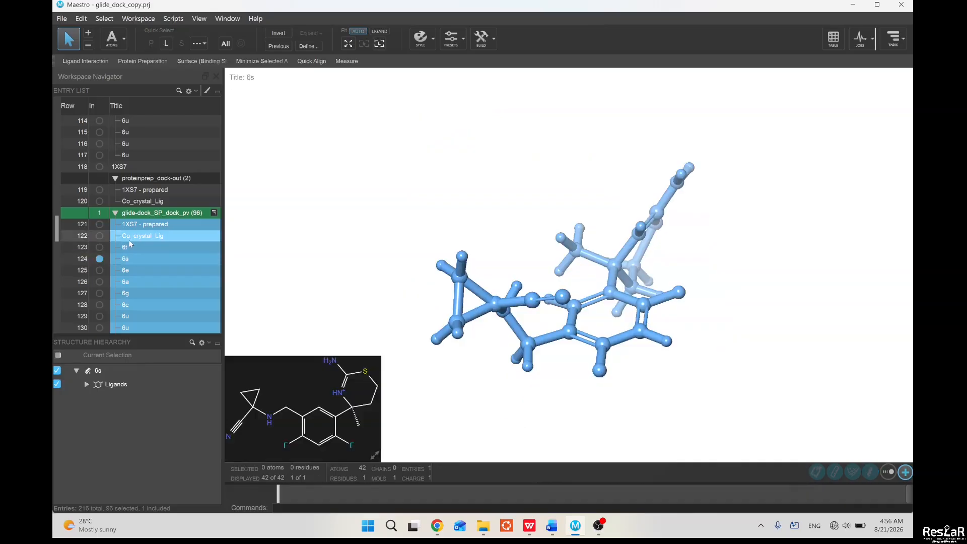
# Open the structure export for docked ligand 6s alone and review the available output file formats
pyautogui.click(129, 259)
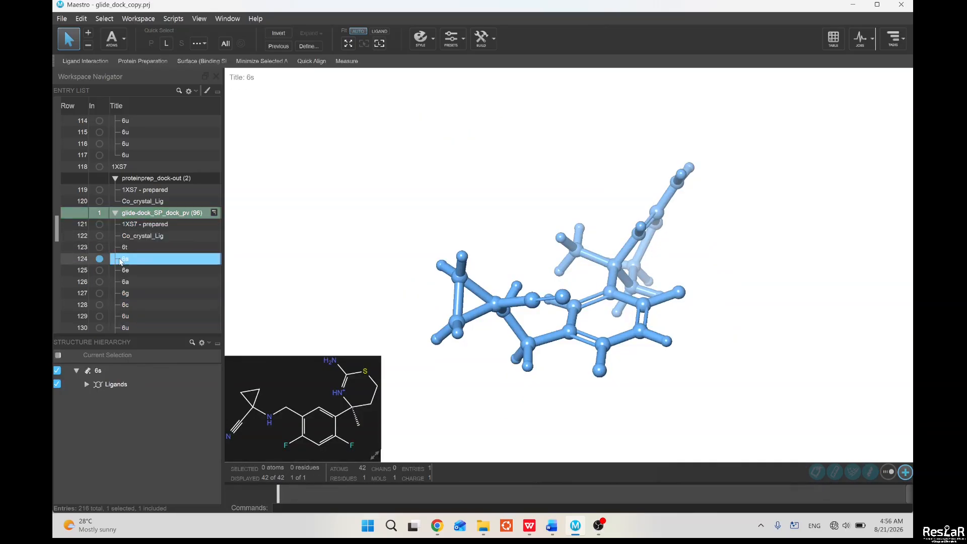
pyautogui.rightClick(120, 259)
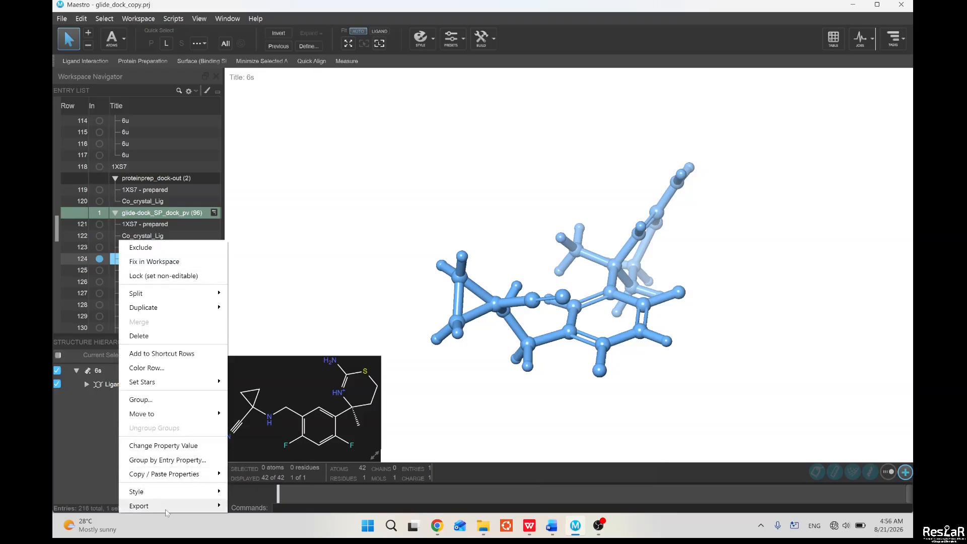
pyautogui.moveTo(170, 508)
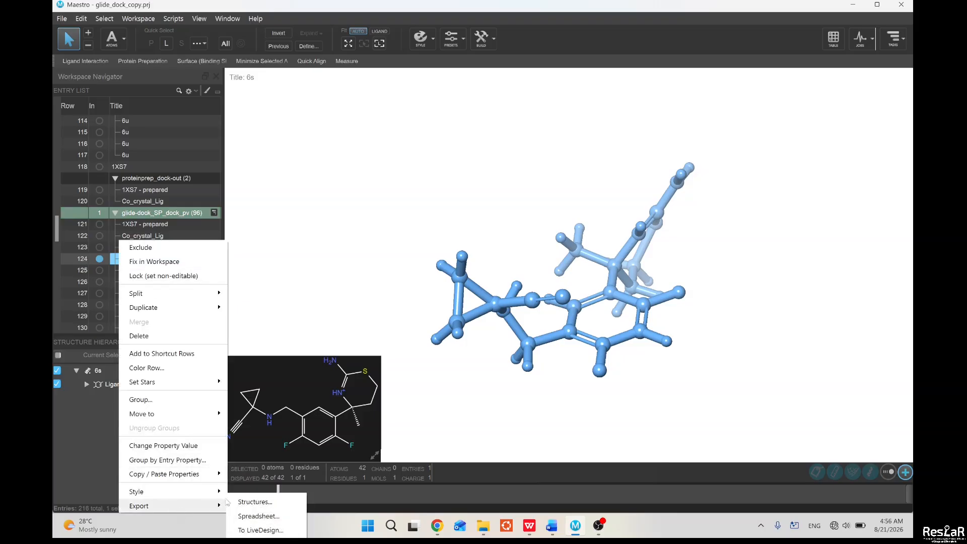
pyautogui.click(255, 501)
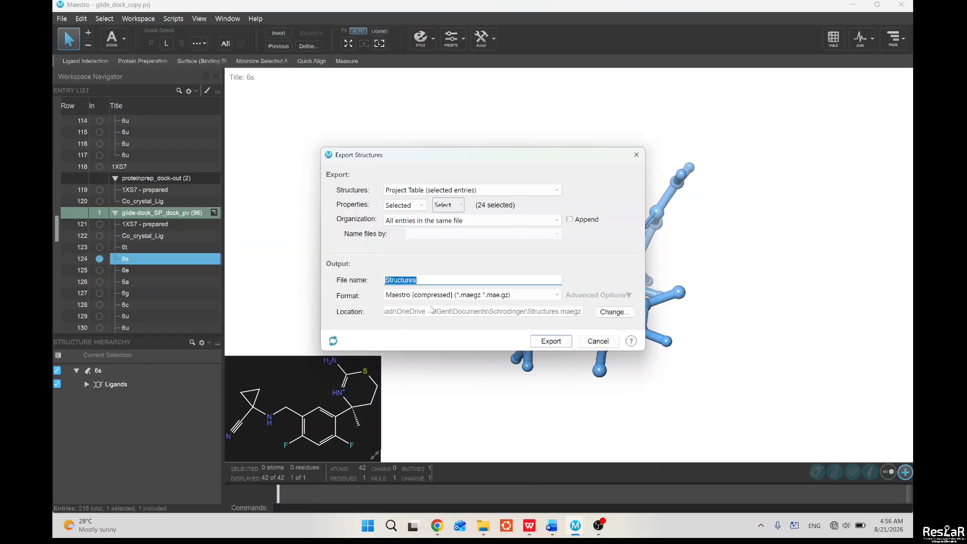
pyautogui.click(469, 296)
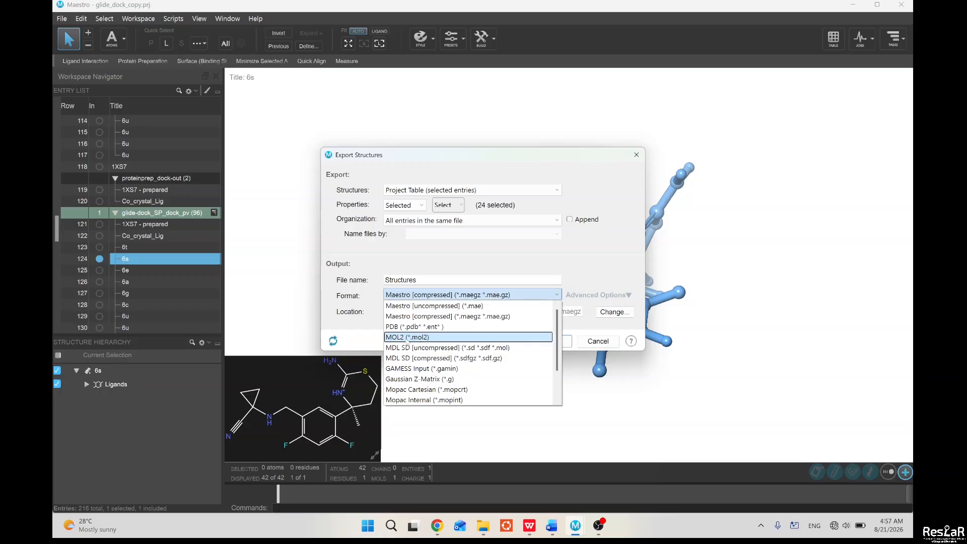
pyautogui.click(378, 322)
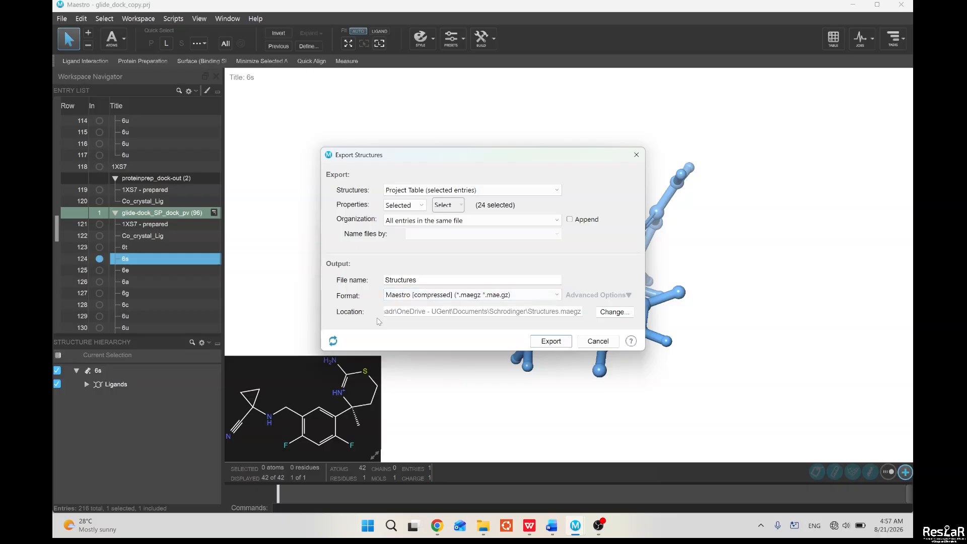